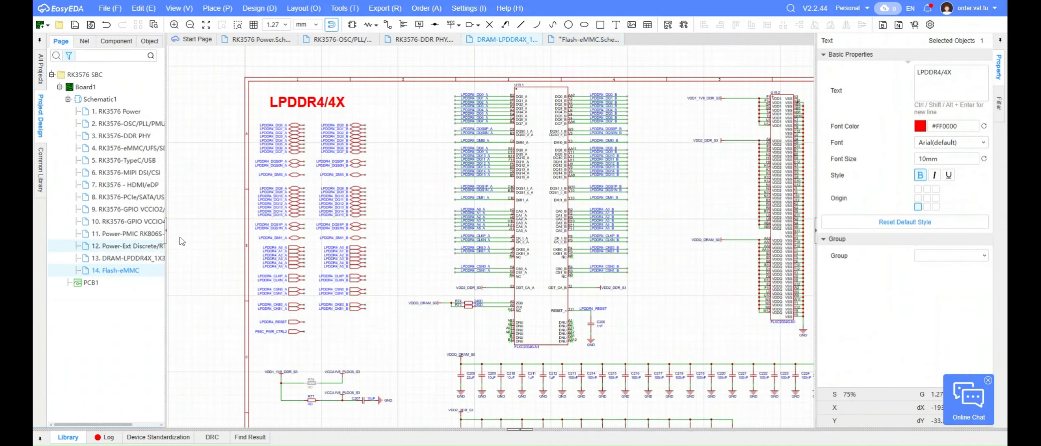
Copy the LPDDR4_DQ0_A to LPDDR4_DQ7_A net ports from the DRAM page and paste them below the title on the Flash-eMMC page
{"action": "scroll", "coordinate": [272, 181], "scroll_direction": "up", "scroll_amount": 5}
{"action": "left_click_drag", "start_coordinate": [233, 136], "coordinate": [382, 235]}
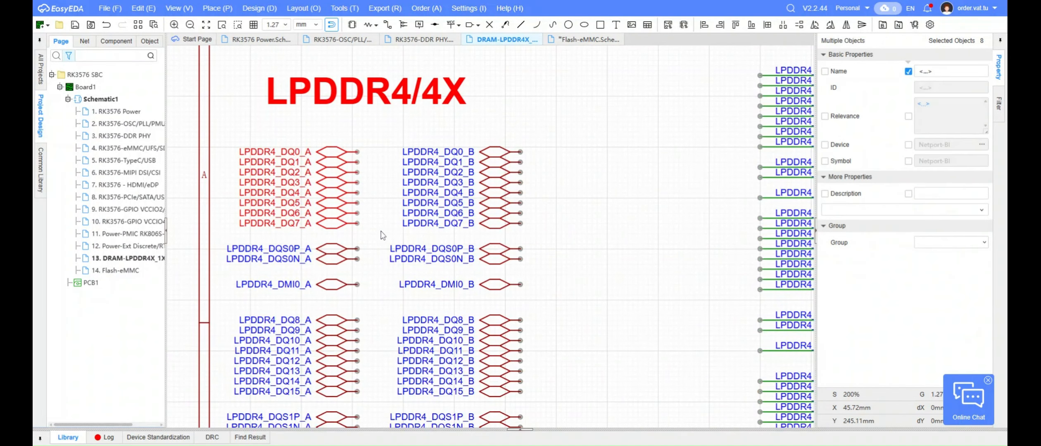
{"action": "double_click", "coordinate": [117, 270]}
{"action": "key", "text": "ctrl+v"}
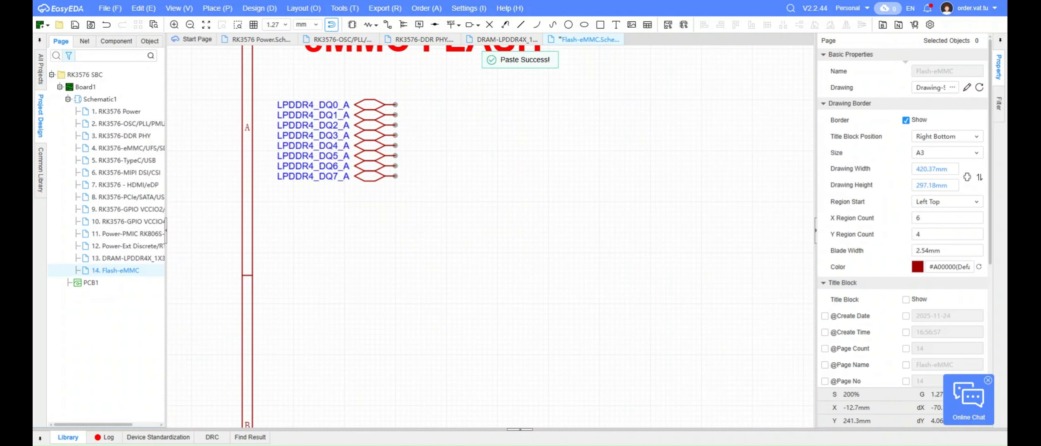
Rename the first four pasted net ports EMMC_D0, EMMC_D1, EMMC_D2 and EMMC_D3
{"action": "double_click", "coordinate": [306, 107]}
{"action": "type", "text": "EMMC_D0"}
{"action": "key", "text": "Return"}
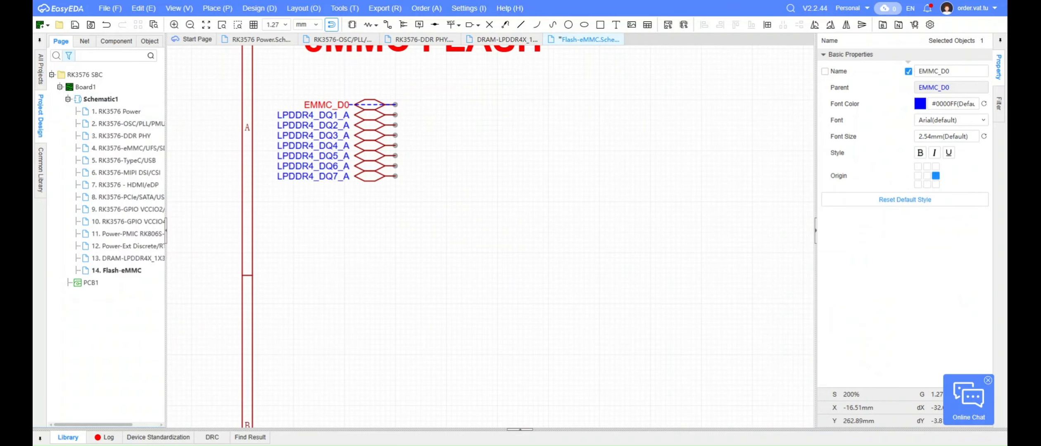
{"action": "double_click", "coordinate": [313, 115]}
{"action": "type", "text": "EMMC_D1"}
{"action": "key", "text": "Return"}
{"action": "double_click", "coordinate": [313, 126]}
{"action": "type", "text": "EMMC_D2"}
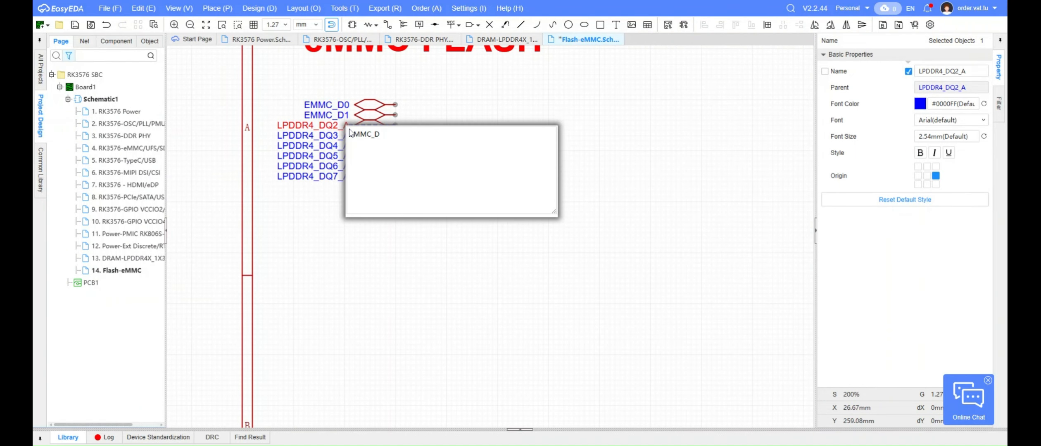
{"action": "key", "text": "Return"}
{"action": "double_click", "coordinate": [326, 136]}
{"action": "type", "text": "EMMC_D3"}
{"action": "key", "text": "Return"}
Rename the remaining four pasted net ports EMMC_D4, EMMC_D5, EMMC_D6 and EMMC_D7
{"action": "double_click", "coordinate": [342, 146]}
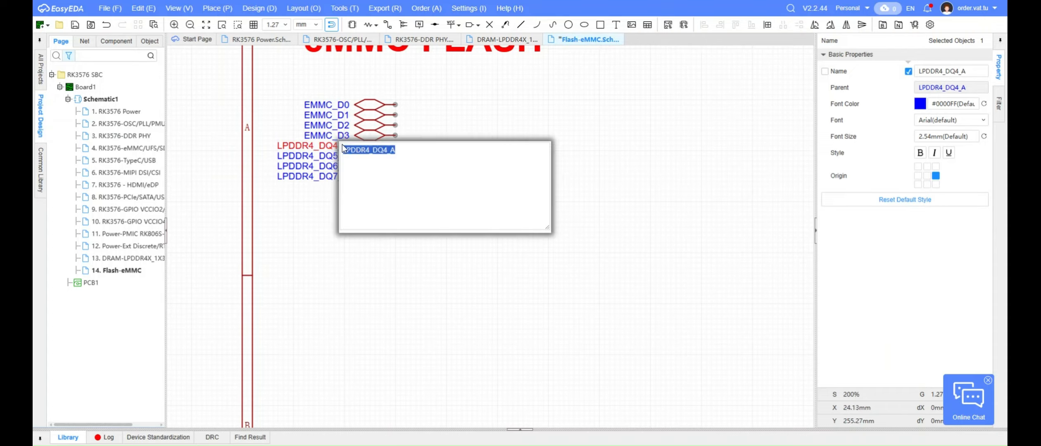
{"action": "type", "text": "EMMC_D4"}
{"action": "key", "text": "Return"}
{"action": "double_click", "coordinate": [333, 156]}
{"action": "type", "text": "EMMC_D5"}
{"action": "key", "text": "Return"}
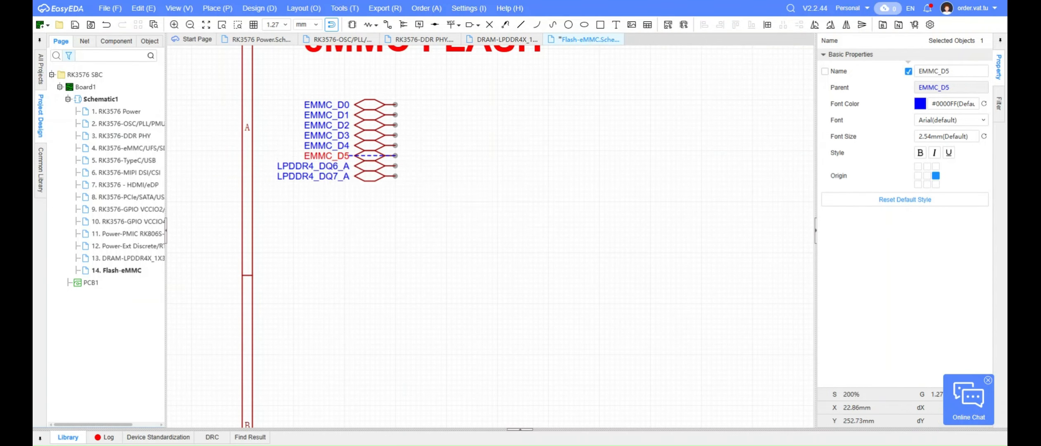
{"action": "double_click", "coordinate": [330, 166]}
{"action": "type", "text": "EMMC_D6"}
{"action": "key", "text": "Return"}
{"action": "double_click", "coordinate": [331, 178]}
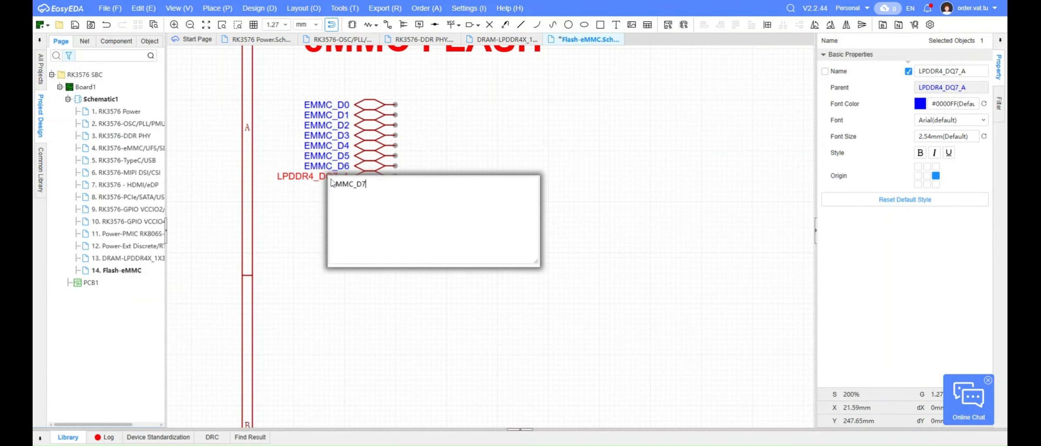
{"action": "key", "text": "Return"}
Duplicate the EMMC_D7 net port just below the data group and rename the copy EMMC_CMD
{"action": "left_click_drag", "start_coordinate": [403, 196], "coordinate": [352, 176]}
{"action": "key", "text": "ctrl+c"}
{"action": "key", "text": "ctrl+v"}
{"action": "left_click", "coordinate": [412, 205]}
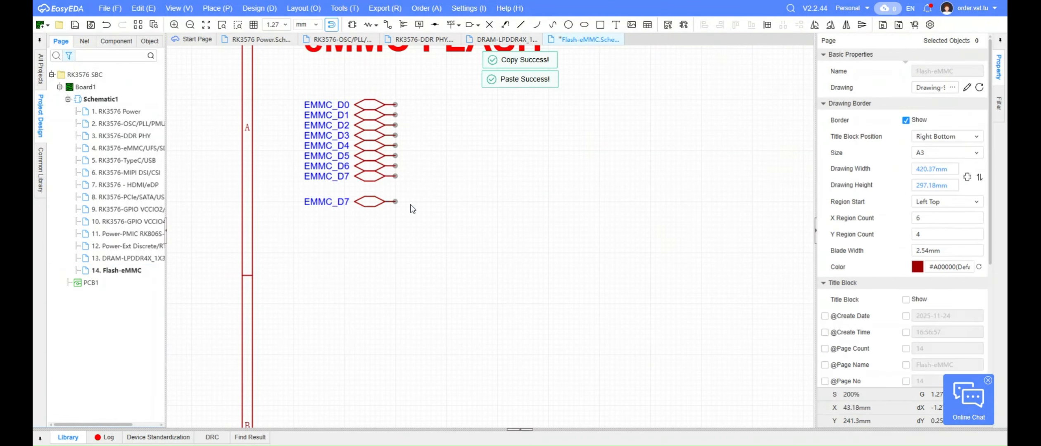
{"action": "double_click", "coordinate": [326, 201]}
{"action": "key", "text": "Return"}
{"action": "left_click", "coordinate": [358, 201]}
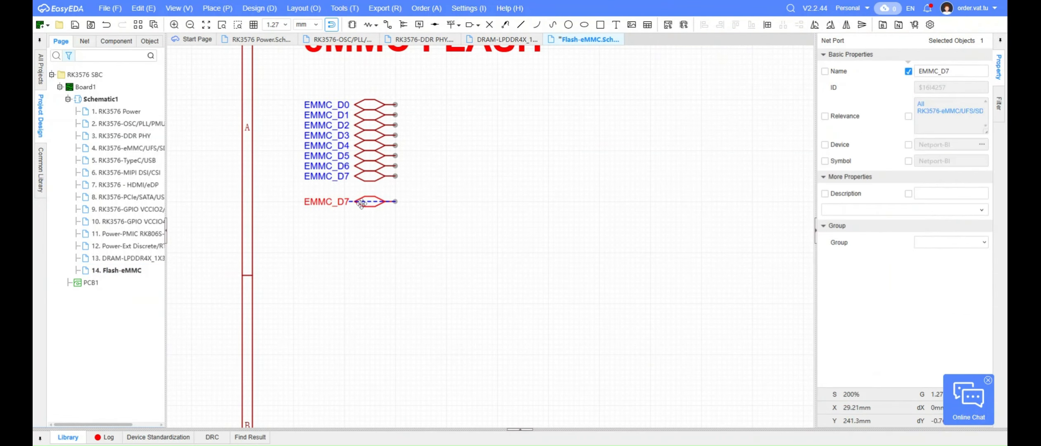
{"action": "double_click", "coordinate": [340, 204]}
{"action": "type", "text": "EMMC_CMD"}
{"action": "key", "text": "Return"}
{"action": "left_click", "coordinate": [356, 248]}
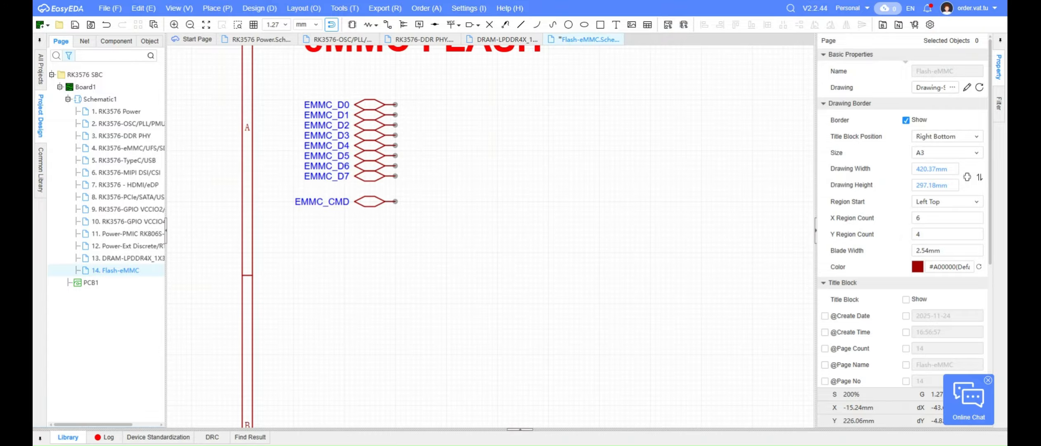
Place two IN net ports below EMMC_CMD, aligned with its connection point and leaving a gap between them
{"action": "right_click_drag", "start_coordinate": [407, 221], "coordinate": [391, 240]}
{"action": "key", "text": "p"}
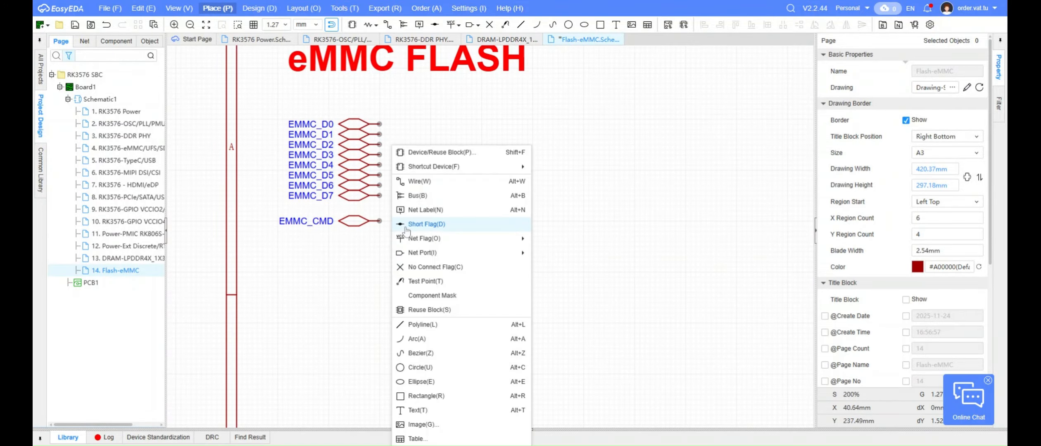
{"action": "mouse_move", "coordinate": [517, 252]}
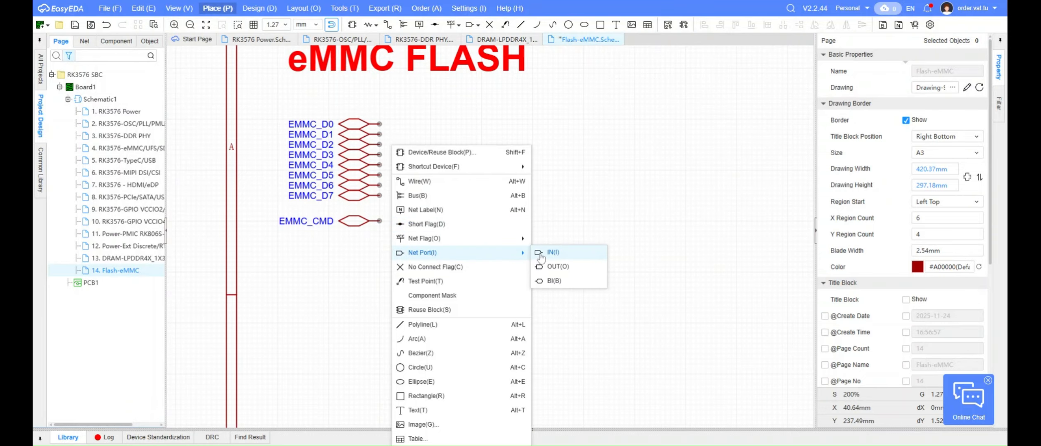
{"action": "left_click", "coordinate": [553, 252]}
{"action": "left_click", "coordinate": [379, 242]}
{"action": "left_click", "coordinate": [379, 272]}
{"action": "right_click", "coordinate": [380, 272]}
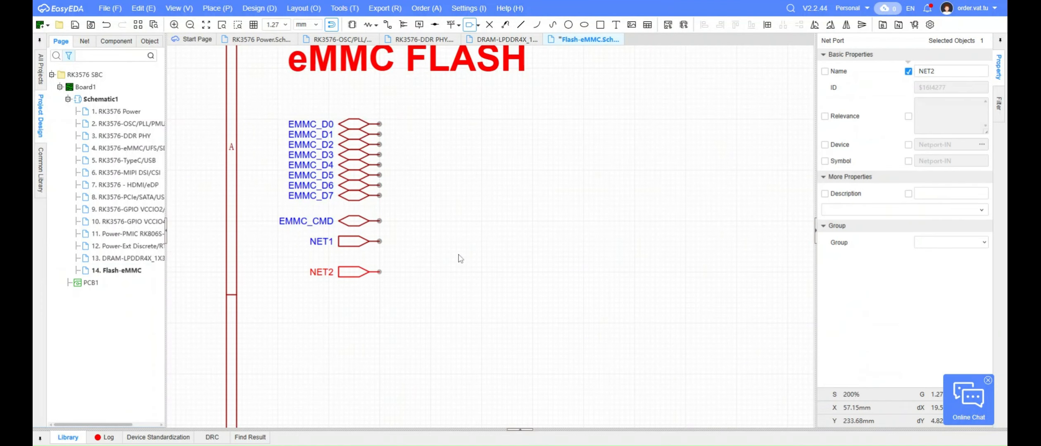
Place a mirrored OUT net port between the two IN ports, with its connection point aligned to theirs
{"action": "key", "text": "p"}
{"action": "mouse_move", "coordinate": [522, 259]}
{"action": "left_click", "coordinate": [442, 252]}
{"action": "key", "text": "p"}
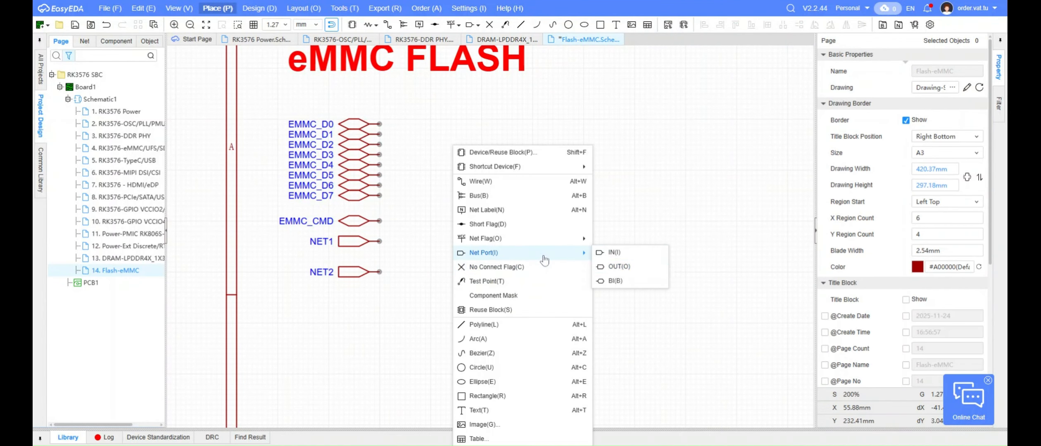
{"action": "left_click", "coordinate": [612, 267]}
{"action": "key", "text": "x"}
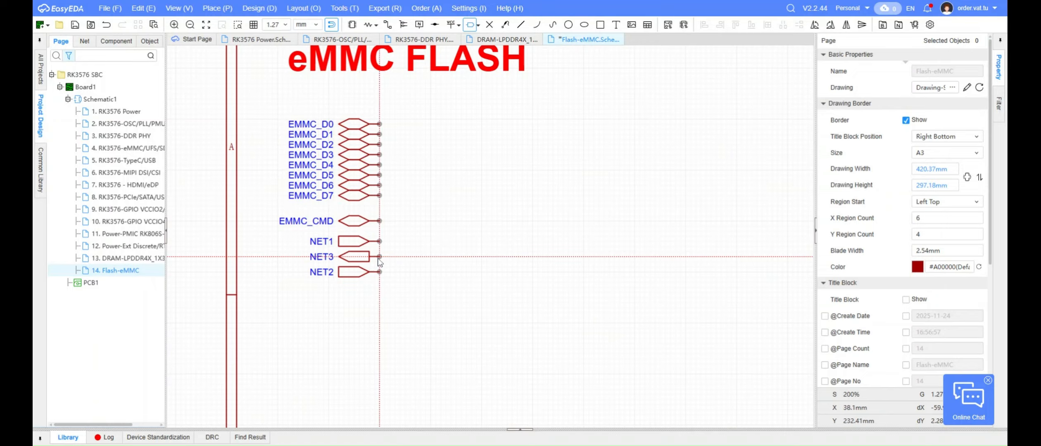
{"action": "left_click", "coordinate": [379, 256]}
{"action": "right_click", "coordinate": [380, 256]}
{"action": "left_click", "coordinate": [503, 239]}
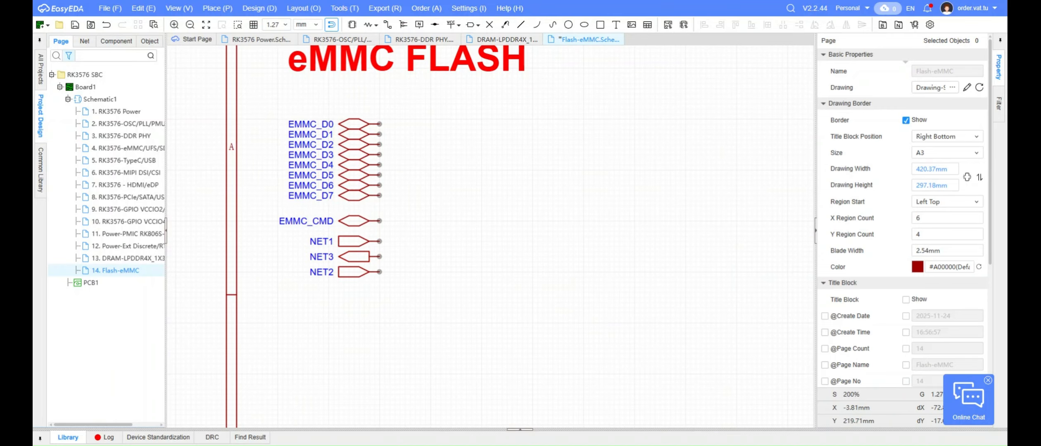
Rename the three new net ports, from top to bottom, EMMC_CLKOUT, EMMC_DATA_STROBE and EMMC_RSTN
{"action": "double_click", "coordinate": [330, 240]}
{"action": "type", "text": "EMMC_CLKOUT"}
{"action": "key", "text": "Return"}
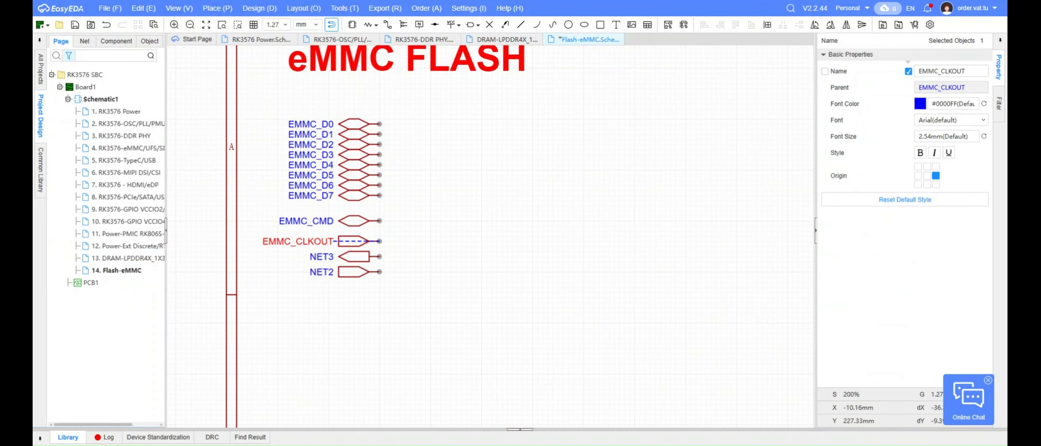
{"action": "double_click", "coordinate": [321, 256]}
{"action": "type", "text": "EMMC_DATA_STROBE"}
{"action": "key", "text": "Return"}
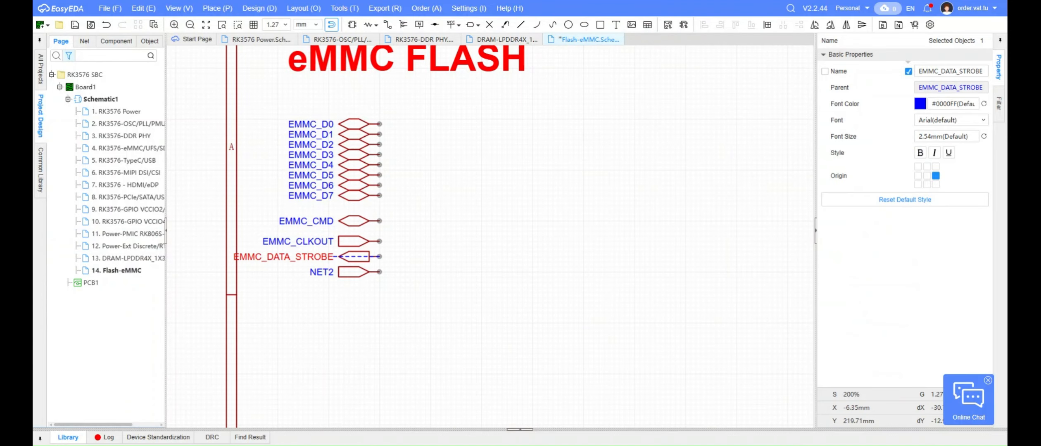
{"action": "double_click", "coordinate": [328, 274]}
{"action": "type", "text": "EMMC_RSTN"}
{"action": "key", "text": "Return"}
{"action": "left_click", "coordinate": [399, 302]}
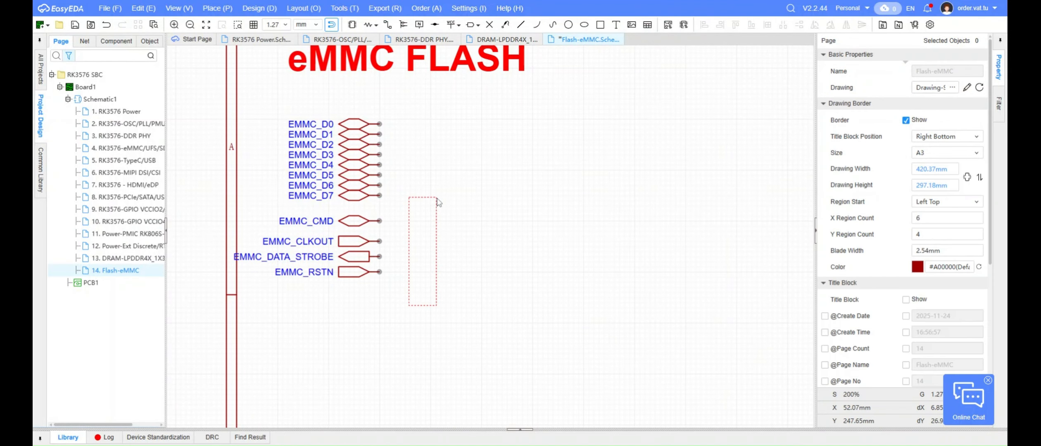
{"action": "left_click_drag", "start_coordinate": [437, 198], "coordinate": [437, 195]}
{"action": "key", "text": "alt+w"}
{"action": "left_click", "coordinate": [379, 124]}
{"action": "left_click", "coordinate": [381, 271]}
{"action": "left_click", "coordinate": [639, 285]}
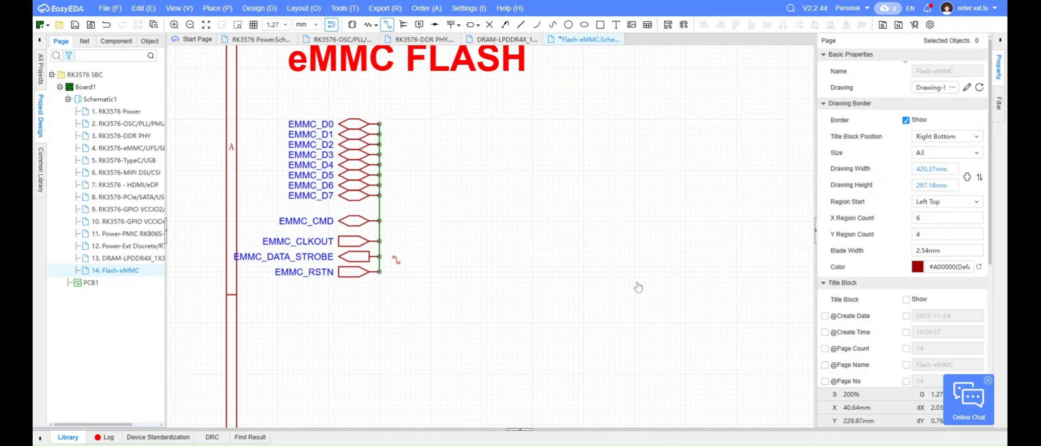
Draw short horizontal wire stubs of equal length from the EMMC_D0 to EMMC_D3 net ports
{"action": "scroll", "coordinate": [387, 128], "scroll_direction": "up", "scroll_amount": 5}
{"action": "left_click", "coordinate": [367, 117]}
{"action": "double_click", "coordinate": [449, 116]}
{"action": "left_click", "coordinate": [367, 144]}
{"action": "double_click", "coordinate": [449, 144]}
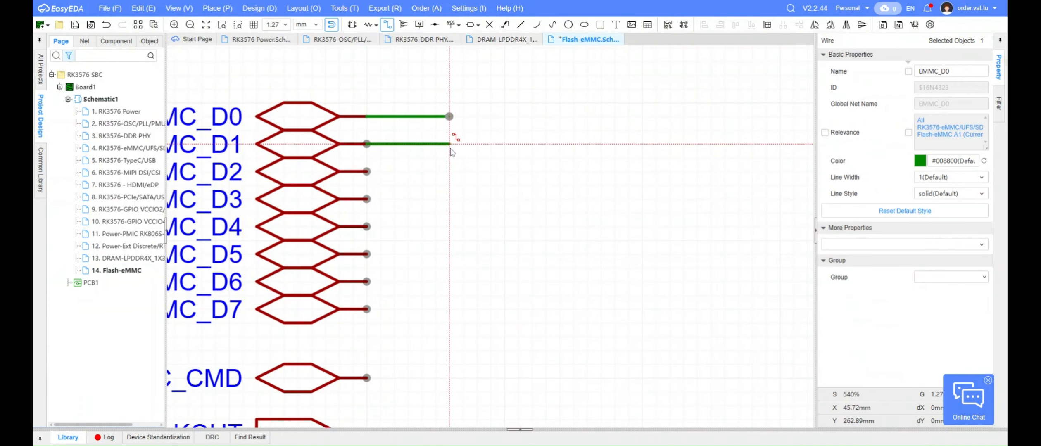
{"action": "left_click", "coordinate": [367, 171]}
{"action": "double_click", "coordinate": [450, 172]}
{"action": "double_click", "coordinate": [449, 198]}
Draw matching horizontal wire stubs from the EMMC_D4 to EMMC_D7 net ports
{"action": "left_click", "coordinate": [367, 227]}
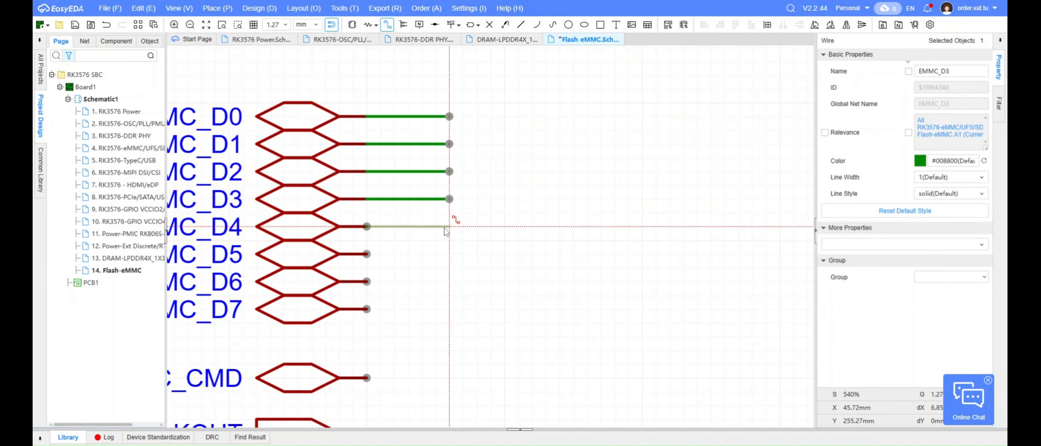
{"action": "double_click", "coordinate": [450, 226]}
{"action": "left_click", "coordinate": [367, 254]}
{"action": "double_click", "coordinate": [450, 254]}
{"action": "left_click", "coordinate": [367, 282]}
{"action": "double_click", "coordinate": [449, 282]}
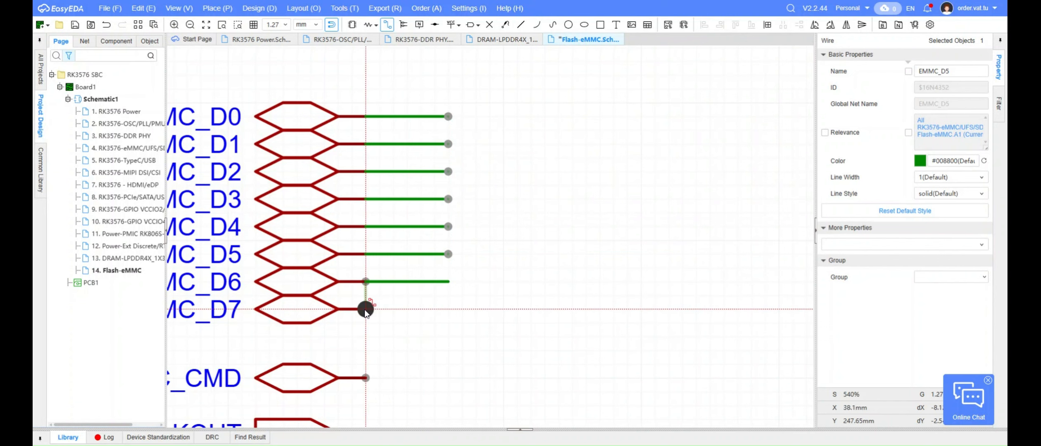
{"action": "left_click", "coordinate": [367, 309]}
{"action": "double_click", "coordinate": [449, 309]}
Draw matching wire stubs from the EMMC_CMD, EMMC_CLKOUT, EMMC_DATA_STROBE and EMMC_RSTN net ports, ending wire drawing
{"action": "scroll", "coordinate": [494, 283], "scroll_direction": "down", "scroll_amount": 3}
{"action": "left_click", "coordinate": [431, 330]}
{"action": "double_click", "coordinate": [472, 330]}
{"action": "left_click", "coordinate": [431, 358]}
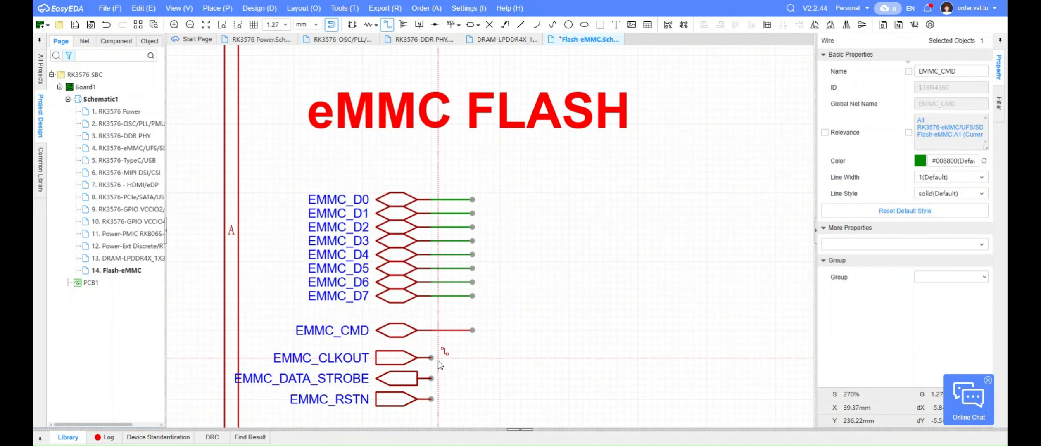
{"action": "double_click", "coordinate": [472, 358]}
{"action": "left_click", "coordinate": [430, 379]}
{"action": "double_click", "coordinate": [472, 378]}
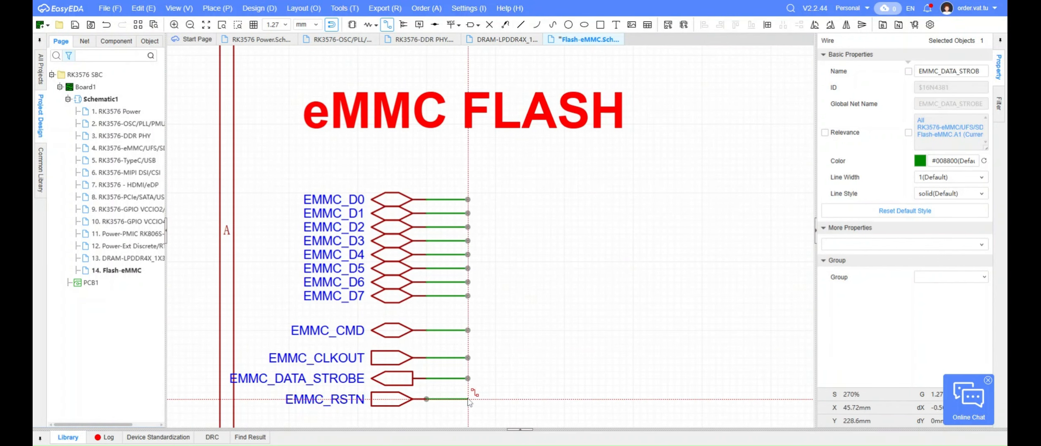
{"action": "double_click", "coordinate": [468, 399]}
{"action": "key", "text": "Escape"}
{"action": "left_click", "coordinate": [509, 187]}
Save the Flash-eMMC schematic page
{"action": "scroll", "coordinate": [545, 170], "scroll_direction": "down", "scroll_amount": 5}
{"action": "left_click_drag", "start_coordinate": [548, 257], "coordinate": [517, 175]}
{"action": "left_click", "coordinate": [581, 210]}
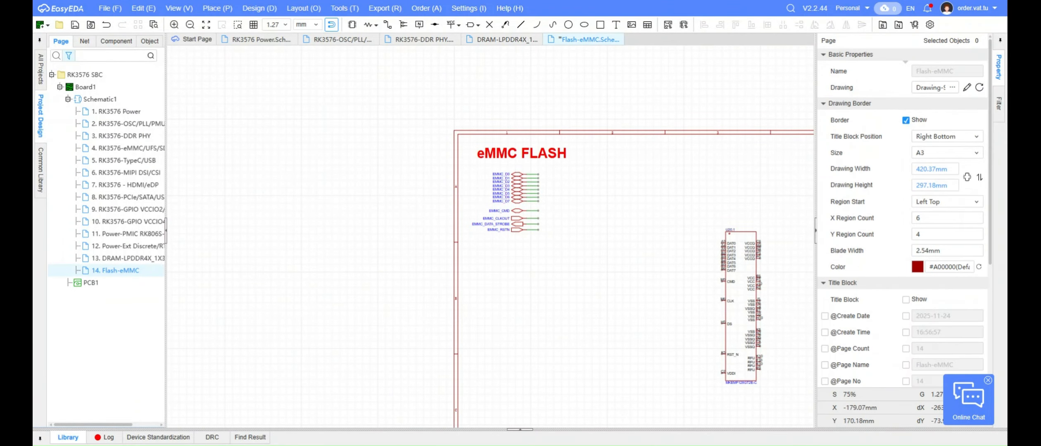
{"action": "right_click_drag", "start_coordinate": [636, 288], "coordinate": [509, 229]}
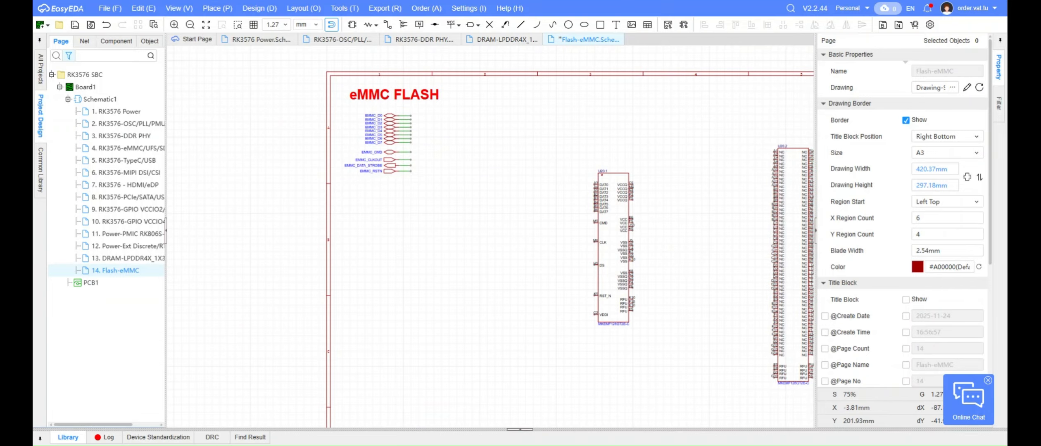
{"action": "key", "text": "ctrl+s"}
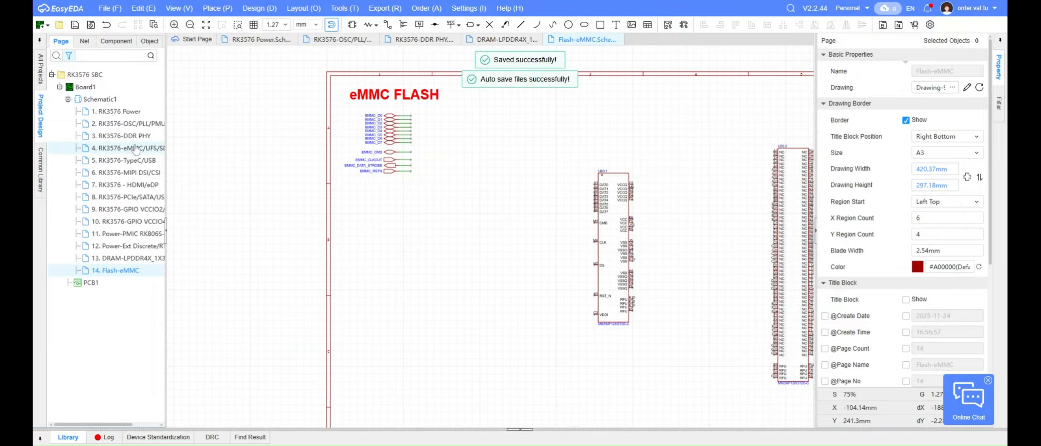
Copy the wired EMMC_D0 to EMMC_D7 ports from the RK3576-eMMC page and paste them onto pins DAT0 to DAT7 of U20.1
{"action": "double_click", "coordinate": [124, 148]}
{"action": "scroll", "coordinate": [456, 201], "scroll_direction": "up", "scroll_amount": 4}
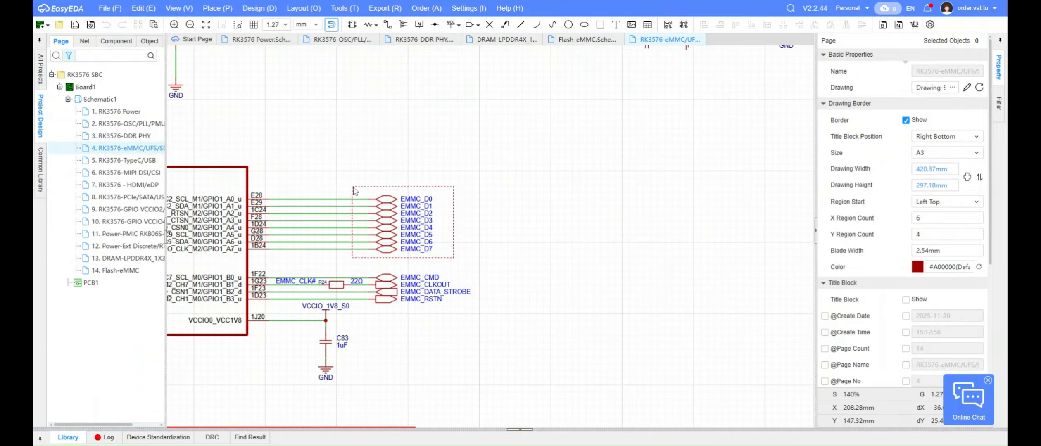
{"action": "left_click_drag", "start_coordinate": [354, 191], "coordinate": [353, 187]}
{"action": "key", "text": "ctrl+c"}
{"action": "double_click", "coordinate": [115, 270]}
{"action": "scroll", "coordinate": [545, 164], "scroll_direction": "up", "scroll_amount": 4}
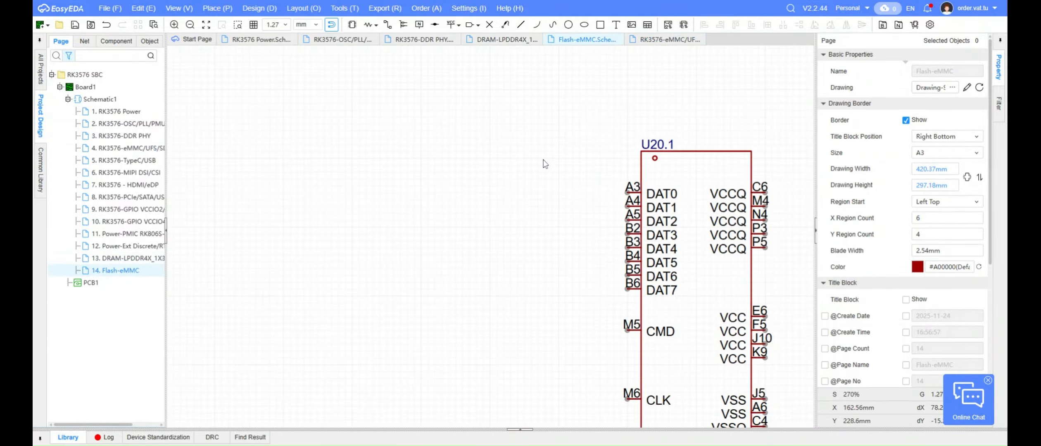
{"action": "key", "text": "ctrl+v"}
{"action": "left_click", "coordinate": [522, 318]}
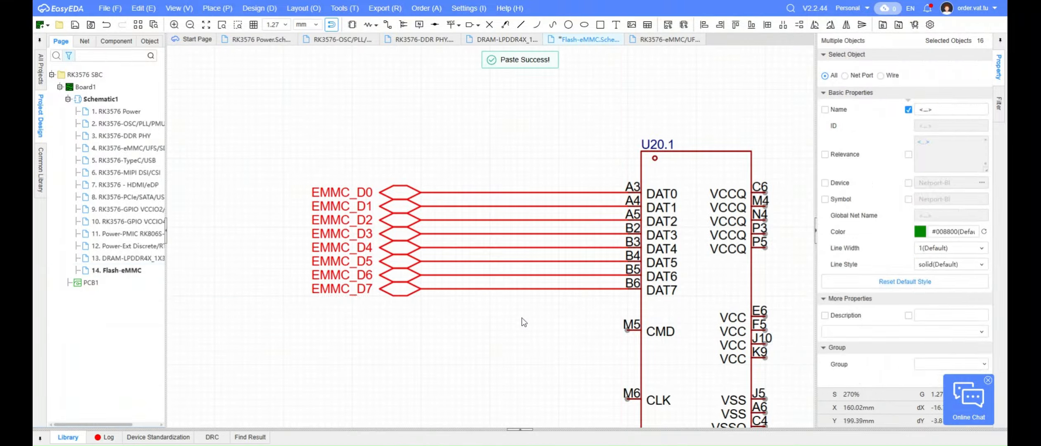
{"action": "left_click", "coordinate": [522, 318]}
Move the pasted EMMC_D0 to EMMC_D7 ports closer to U20.1 so their wires are shorter
{"action": "scroll", "coordinate": [438, 115], "scroll_direction": "down", "scroll_amount": 4}
{"action": "scroll", "coordinate": [310, 75], "scroll_direction": "up", "scroll_amount": 3}
{"action": "right_click_drag", "start_coordinate": [661, 372], "coordinate": [560, 277]}
{"action": "left_click_drag", "start_coordinate": [620, 331], "coordinate": [672, 251]}
{"action": "left_click", "coordinate": [707, 200]}
{"action": "right_click_drag", "start_coordinate": [707, 200], "coordinate": [490, 145]}
{"action": "scroll", "coordinate": [490, 144], "scroll_direction": "down", "scroll_amount": 3}
{"action": "scroll", "coordinate": [471, 172], "scroll_direction": "up", "scroll_amount": 4}
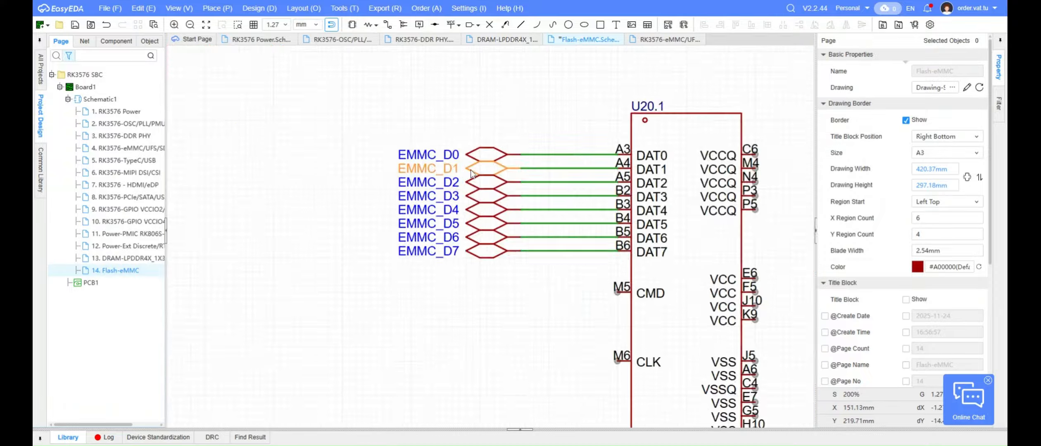
Copy the EMMC_CMD net port and attach it with a wire to the CMD pin of U20.1
{"action": "scroll", "coordinate": [472, 172], "scroll_direction": "down", "scroll_amount": 2}
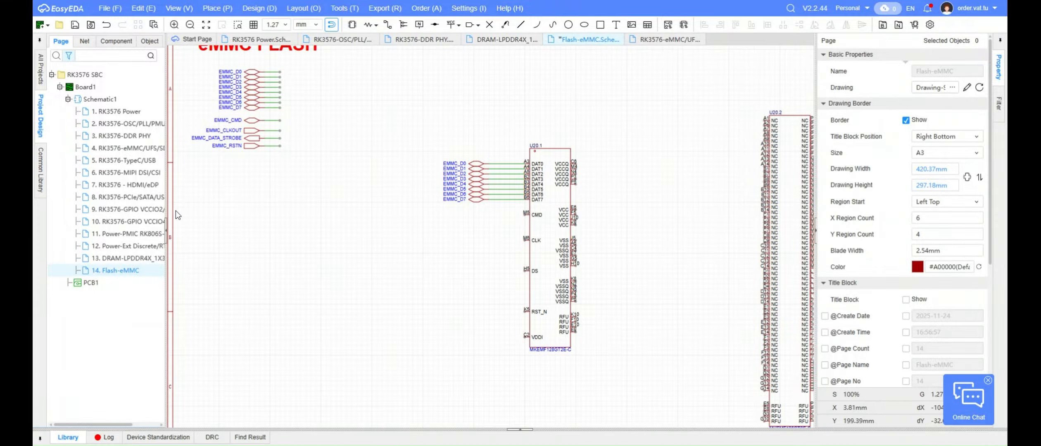
{"action": "scroll", "coordinate": [253, 120], "scroll_direction": "up", "scroll_amount": 2}
{"action": "left_click", "coordinate": [252, 121]}
{"action": "key", "text": "ctrl+c"}
{"action": "right_click_drag", "start_coordinate": [740, 323], "coordinate": [571, 272]}
{"action": "scroll", "coordinate": [572, 272], "scroll_direction": "up", "scroll_amount": 2}
{"action": "key", "text": "ctrl+v"}
{"action": "left_click", "coordinate": [541, 263]}
{"action": "left_click_drag", "start_coordinate": [568, 252], "coordinate": [490, 254]}
{"action": "scroll", "coordinate": [392, 236], "scroll_direction": "down", "scroll_amount": 3}
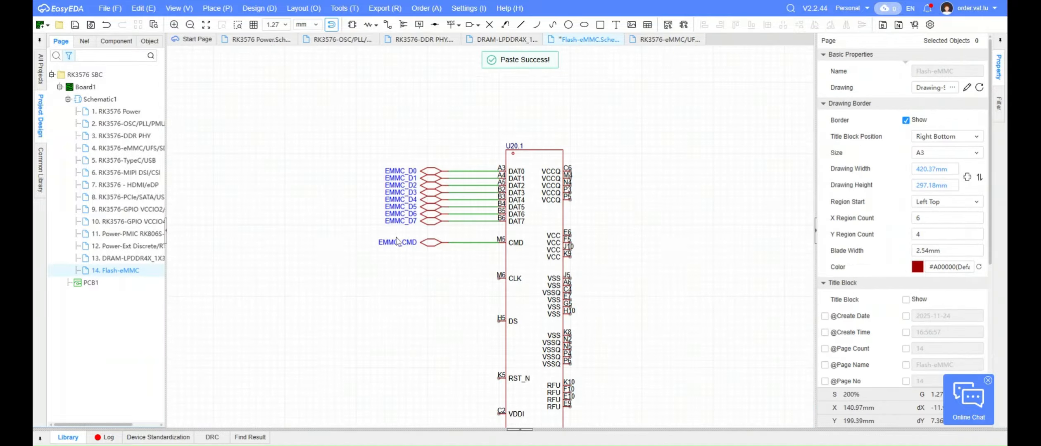
Copy the wired EMMC_CLKOUT net port and attach it with a wire to the CLK pin of U20.1
{"action": "right_click_drag", "start_coordinate": [298, 253], "coordinate": [452, 247]}
{"action": "scroll", "coordinate": [452, 247], "scroll_direction": "down", "scroll_amount": 2}
{"action": "scroll", "coordinate": [332, 163], "scroll_direction": "up", "scroll_amount": 3}
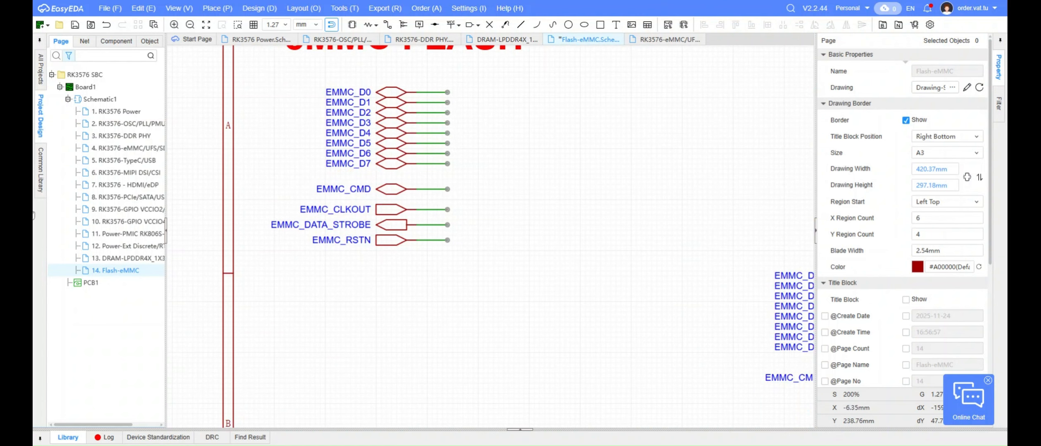
{"action": "left_click_drag", "start_coordinate": [450, 213], "coordinate": [400, 215]}
{"action": "key", "text": "ctrl+c"}
{"action": "scroll", "coordinate": [539, 284], "scroll_direction": "up", "scroll_amount": 1}
{"action": "right_click_drag", "start_coordinate": [748, 384], "coordinate": [477, 283]}
{"action": "key", "text": "ctrl+v"}
{"action": "left_click", "coordinate": [458, 256]}
{"action": "left_click_drag", "start_coordinate": [475, 256], "coordinate": [424, 252]}
{"action": "left_click", "coordinate": [399, 268]}
{"action": "scroll", "coordinate": [399, 268], "scroll_direction": "down", "scroll_amount": 3}
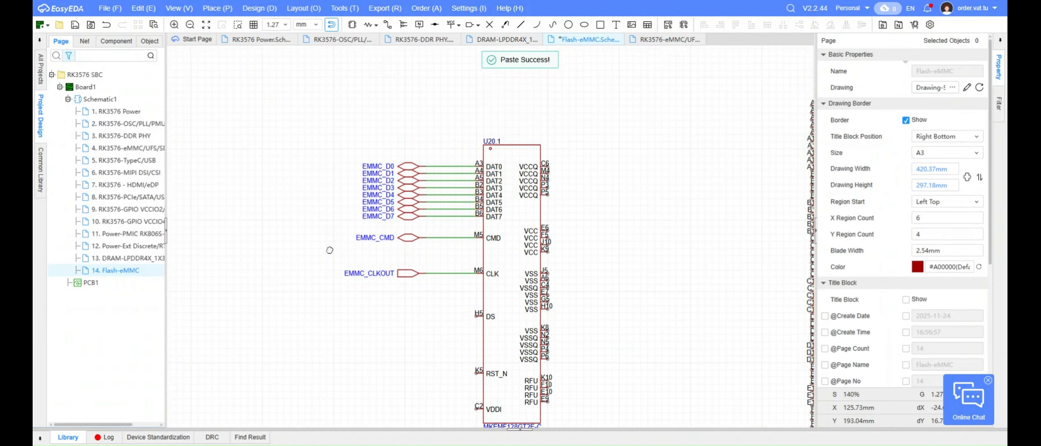
Copy the net name EMMC_CMD and delete the EMMC_CMD port from the wire at U20.1's CMD pin
{"action": "double_click", "coordinate": [369, 241]}
{"action": "key", "text": "ctrl+c"}
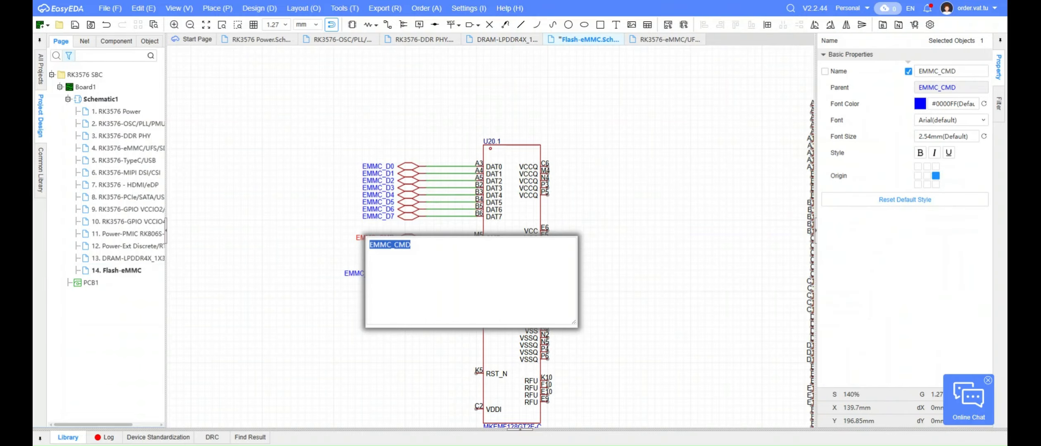
{"action": "left_click", "coordinate": [307, 256]}
{"action": "key", "text": "p"}
{"action": "key", "text": "n"}
{"action": "left_click", "coordinate": [439, 238]}
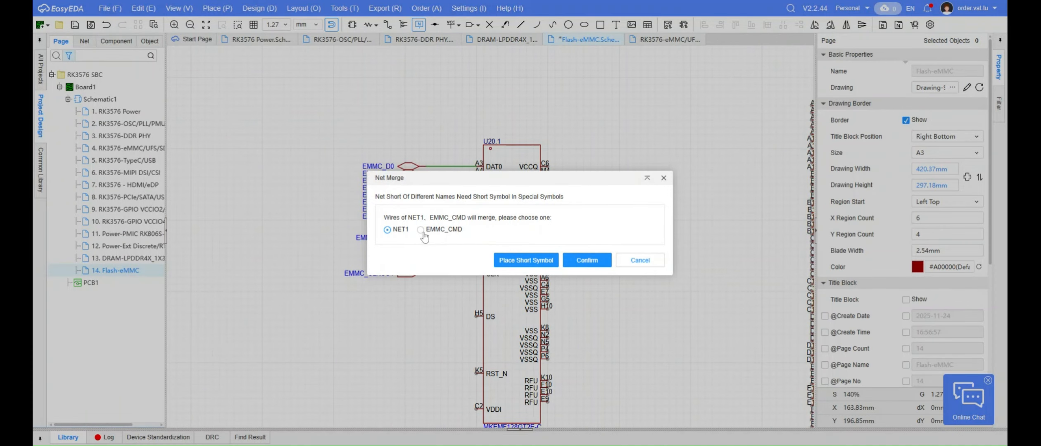
{"action": "left_click", "coordinate": [517, 262]}
{"action": "key", "text": "Escape"}
{"action": "left_click", "coordinate": [416, 239]}
{"action": "key", "text": "Delete"}
Place a net label on the CMD pin's wire and name it EMMC_CMD
{"action": "key", "text": "p"}
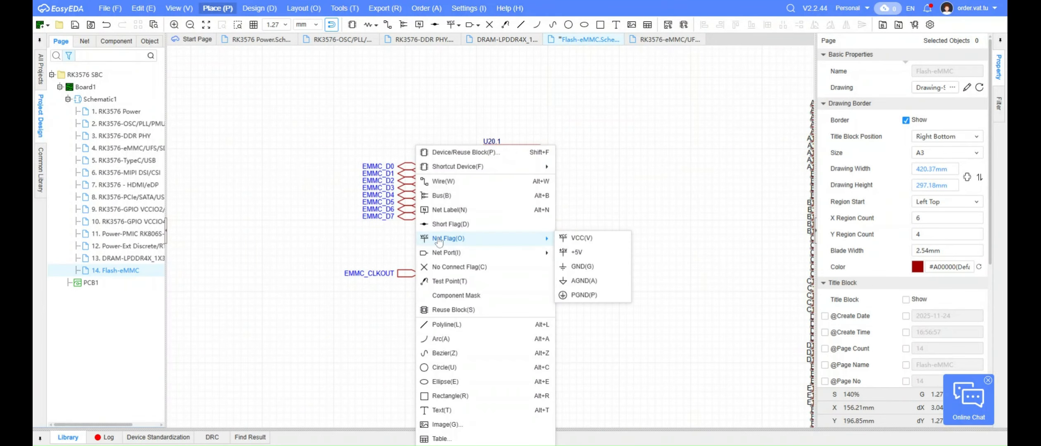
{"action": "left_click", "coordinate": [392, 243]}
{"action": "key", "text": "p"}
{"action": "key", "text": "n"}
{"action": "left_click", "coordinate": [443, 239]}
{"action": "key", "text": "Escape"}
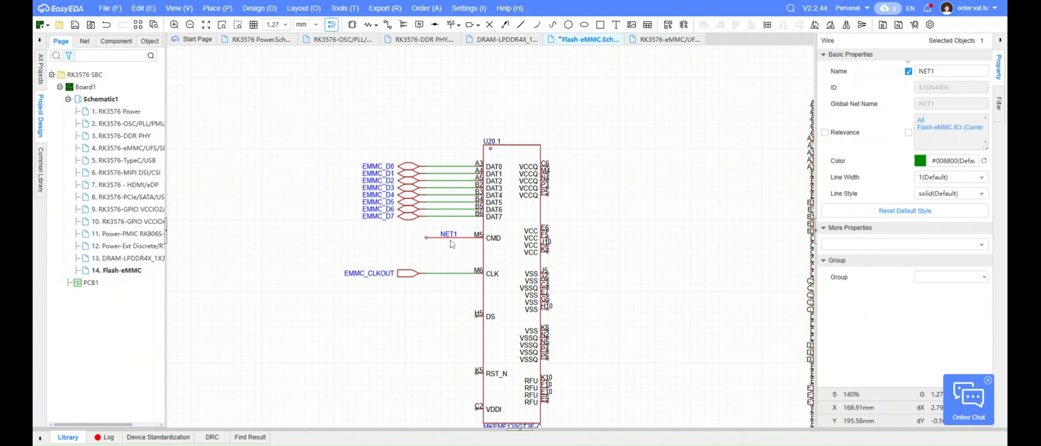
{"action": "double_click", "coordinate": [451, 236]}
{"action": "key", "text": "ctrl+v"}
{"action": "key", "text": "Return"}
{"action": "scroll", "coordinate": [450, 241], "scroll_direction": "up", "scroll_amount": 3}
{"action": "left_click", "coordinate": [427, 251]}
{"action": "scroll", "coordinate": [281, 244], "scroll_direction": "down", "scroll_amount": 2}
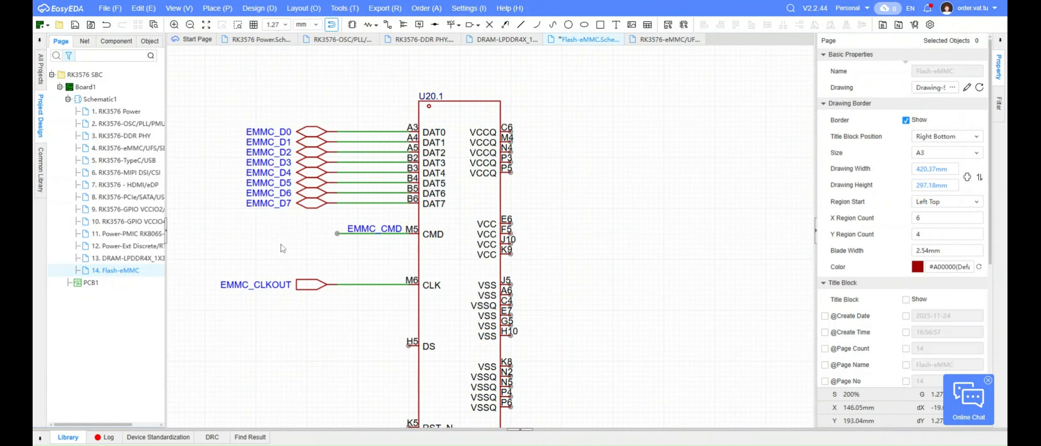
Place a net label on the DAT0 wire and merge it into the net EMMC_D0
{"action": "scroll", "coordinate": [291, 98], "scroll_direction": "up", "scroll_amount": 3}
{"action": "left_click", "coordinate": [319, 163]}
{"action": "key", "text": "Delete"}
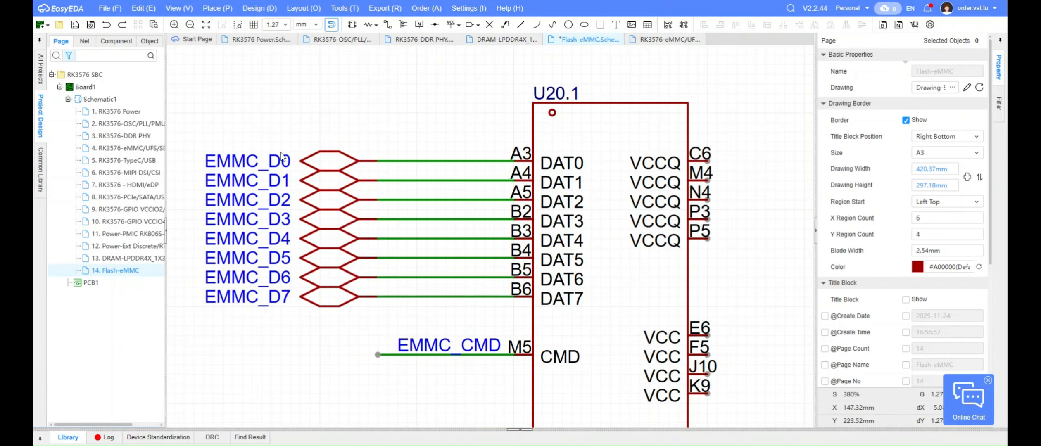
{"action": "double_click", "coordinate": [281, 156]}
{"action": "key", "text": "ctrl+c"}
{"action": "left_click", "coordinate": [427, 128]}
{"action": "key", "text": "p"}
{"action": "key", "text": "n"}
{"action": "left_click", "coordinate": [400, 161]}
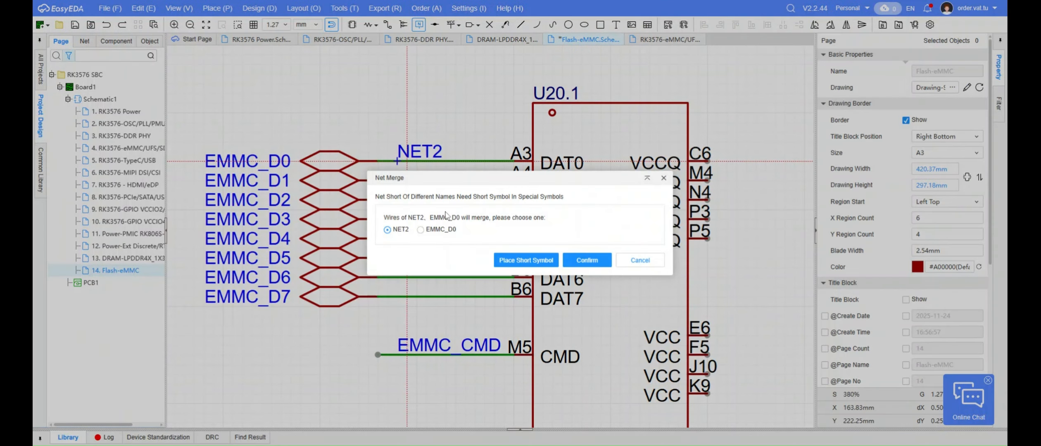
{"action": "left_click", "coordinate": [580, 262]}
Label the DAT1 to DAT3 wires, merging each label into its net EMMC_D1, EMMC_D2 or EMMC_D3
{"action": "key", "text": "p"}
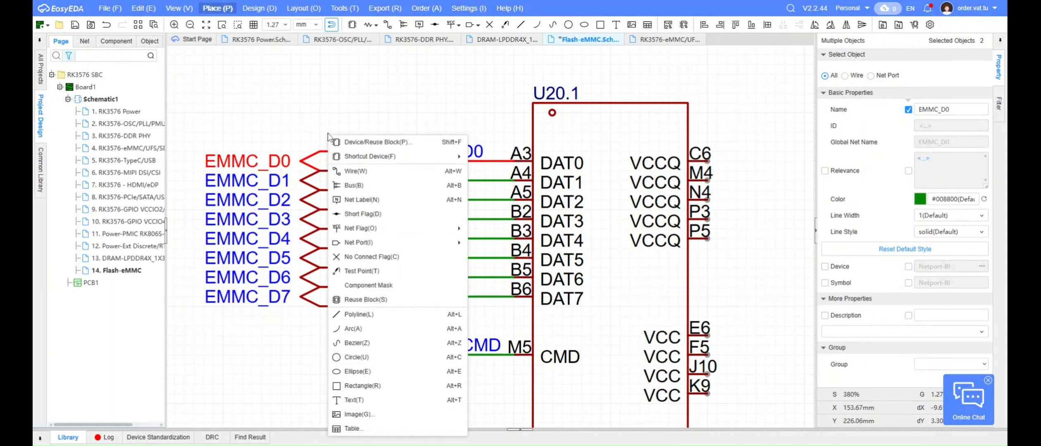
{"action": "key", "text": "n"}
{"action": "left_click", "coordinate": [398, 182]}
{"action": "left_click", "coordinate": [590, 263]}
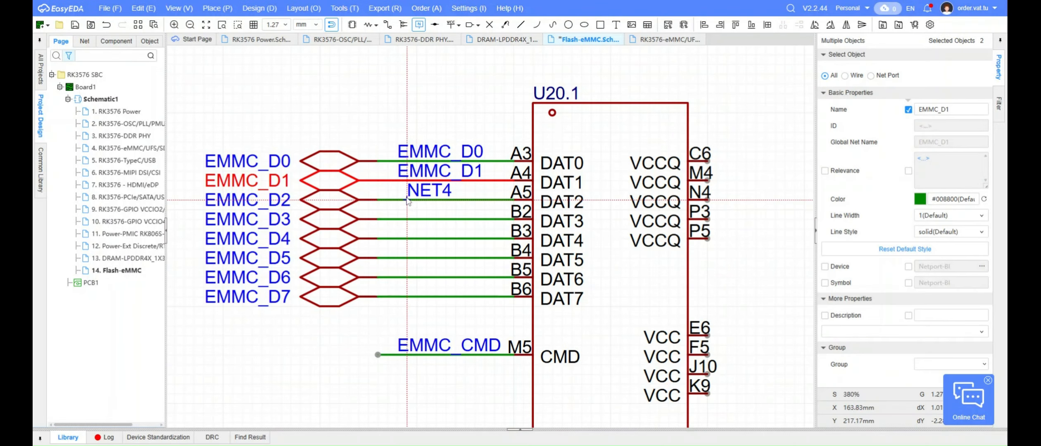
{"action": "left_click", "coordinate": [398, 200]}
{"action": "left_click", "coordinate": [437, 231]}
{"action": "left_click", "coordinate": [584, 263]}
{"action": "left_click", "coordinate": [398, 219]}
{"action": "left_click", "coordinate": [420, 230]}
{"action": "left_click", "coordinate": [583, 262]}
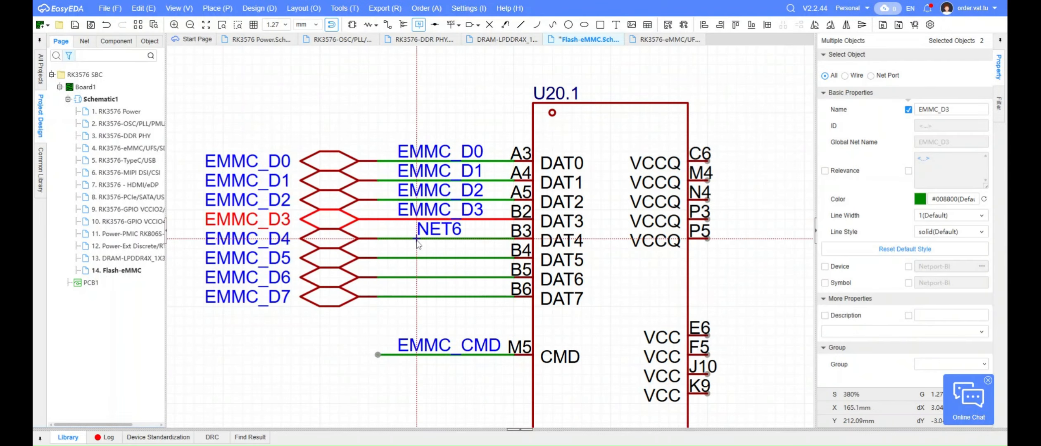
Label the DAT4 to DAT7 wires, merging each label into its matching net from EMMC_D4 to EMMC_D7
{"action": "left_click", "coordinate": [398, 239]}
{"action": "left_click", "coordinate": [421, 230]}
{"action": "left_click", "coordinate": [583, 262]}
{"action": "left_click", "coordinate": [398, 258]}
{"action": "left_click", "coordinate": [420, 230]}
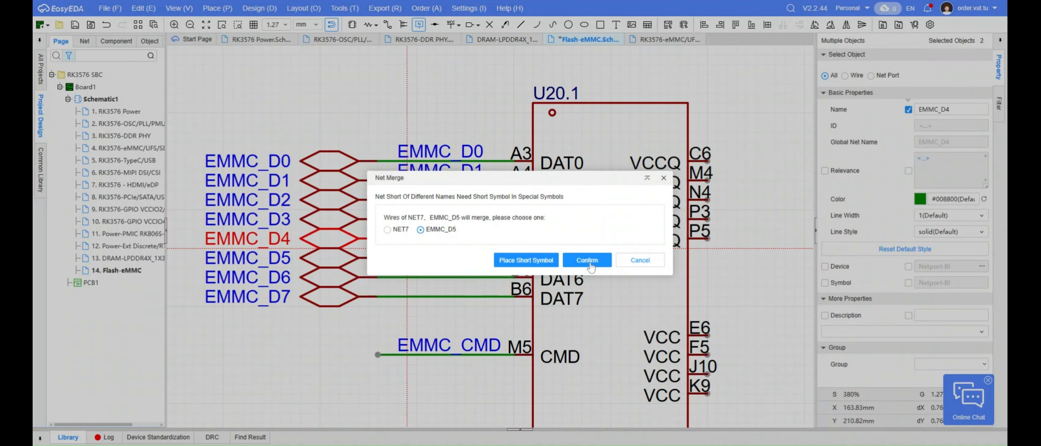
{"action": "left_click", "coordinate": [590, 263]}
{"action": "left_click", "coordinate": [398, 278]}
{"action": "left_click", "coordinate": [420, 230]}
{"action": "left_click", "coordinate": [587, 263]}
{"action": "left_click", "coordinate": [398, 297]}
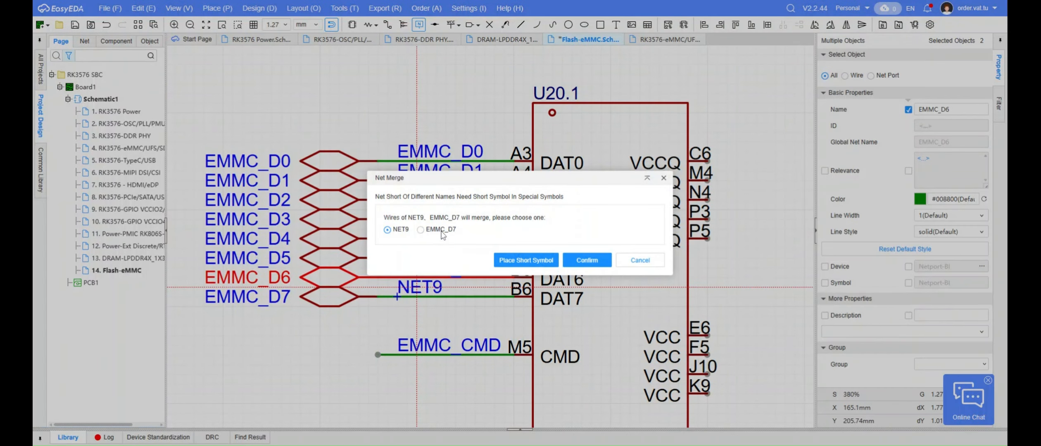
{"action": "left_click", "coordinate": [420, 230]}
{"action": "left_click", "coordinate": [587, 263]}
{"action": "key", "text": "Escape"}
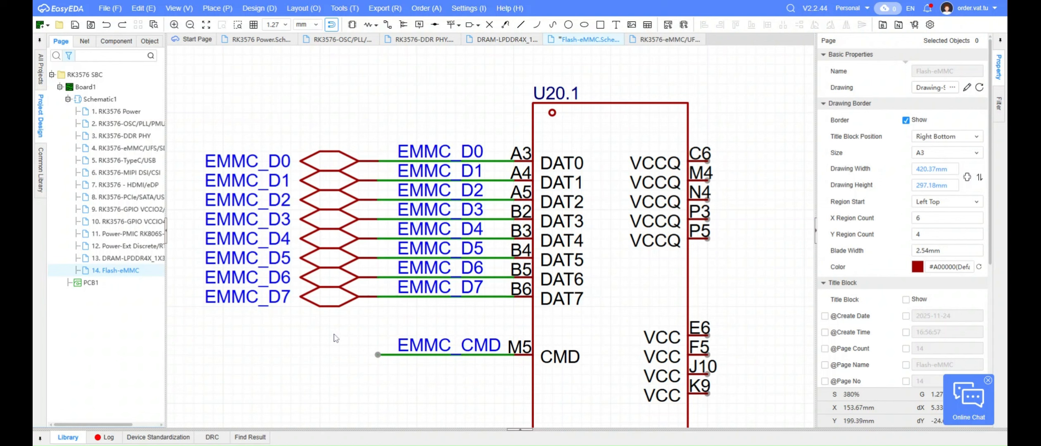
Copy the EMMC_D0 to EMMC_D7 labels, delete the eight ports at U20.1, and paste the labels back onto the DAT0 to DAT7 wires
{"action": "left_click_drag", "start_coordinate": [480, 299], "coordinate": [492, 310]}
{"action": "key", "text": "ctrl+c"}
{"action": "left_click_drag", "start_coordinate": [367, 317], "coordinate": [260, 83]}
{"action": "key", "text": "Delete"}
{"action": "key", "text": "ctrl+v"}
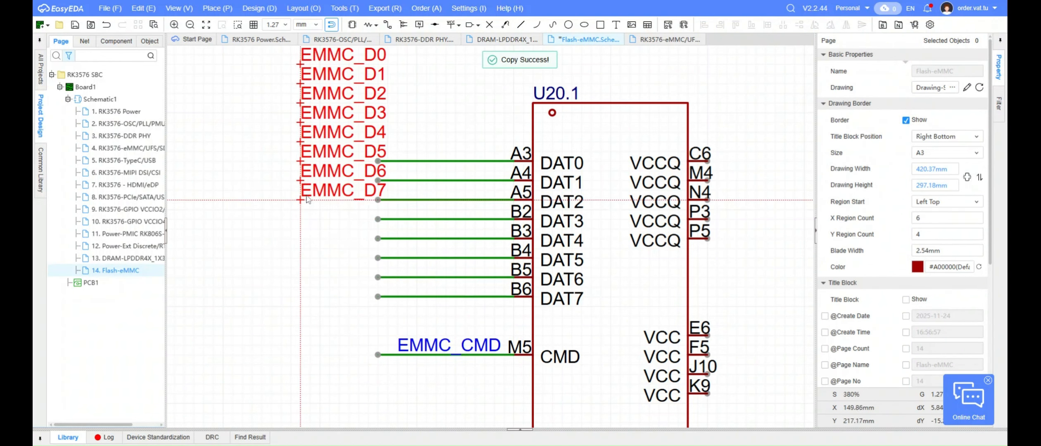
{"action": "left_click", "coordinate": [400, 305]}
{"action": "scroll", "coordinate": [276, 226], "scroll_direction": "down", "scroll_amount": 5}
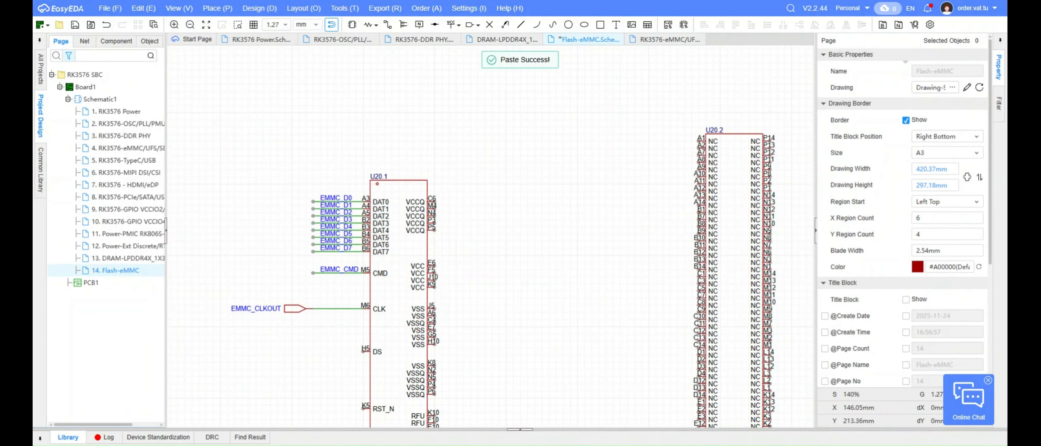
{"action": "double_click", "coordinate": [250, 309]}
{"action": "left_click", "coordinate": [250, 282]}
{"action": "key", "text": "alt+n"}
{"action": "right_click_drag", "start_coordinate": [246, 283], "coordinate": [241, 279]}
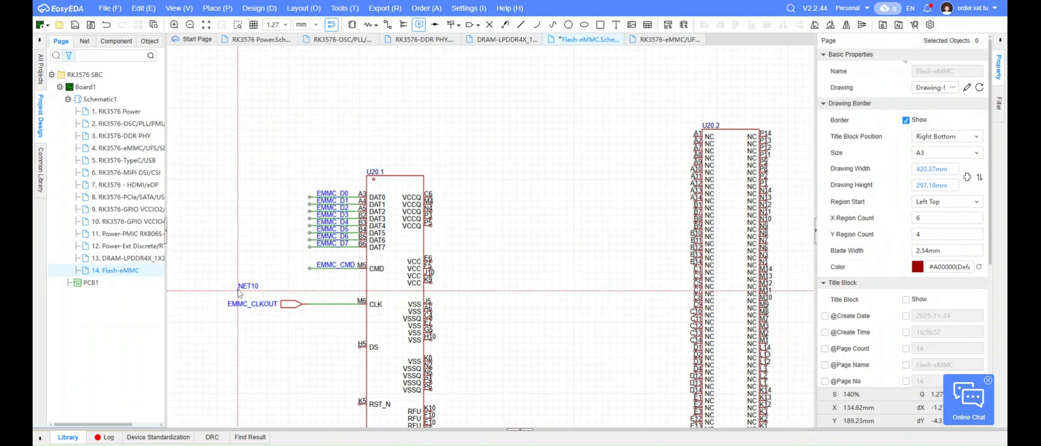
{"action": "right_click", "coordinate": [238, 291]}
Replace the EMMC_CLKOUT port at U20.1's CLK pin with a net label named EMMC_CLKOUT on the wire
{"action": "double_click", "coordinate": [250, 304]}
{"action": "left_click", "coordinate": [247, 260]}
{"action": "left_click_drag", "start_coordinate": [297, 315], "coordinate": [270, 290]}
{"action": "key", "text": "Delete"}
{"action": "key", "text": "p"}
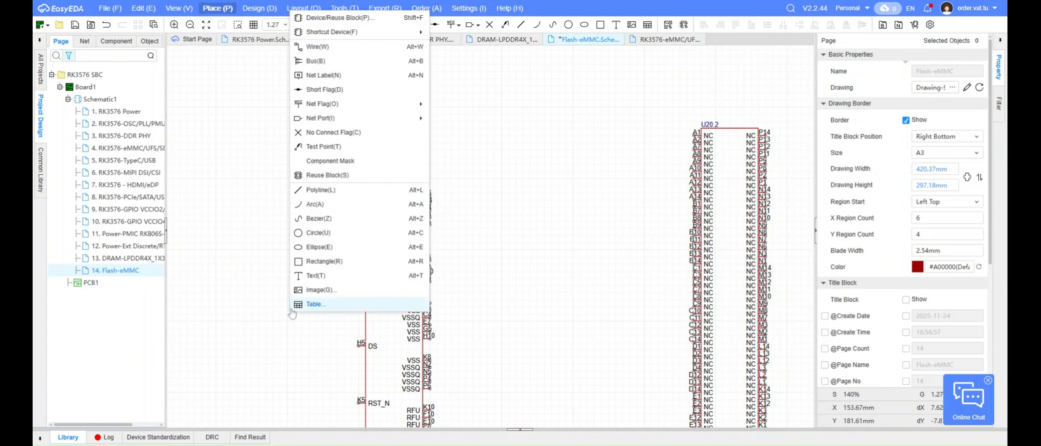
{"action": "key", "text": "Escape"}
{"action": "left_click", "coordinate": [318, 303]}
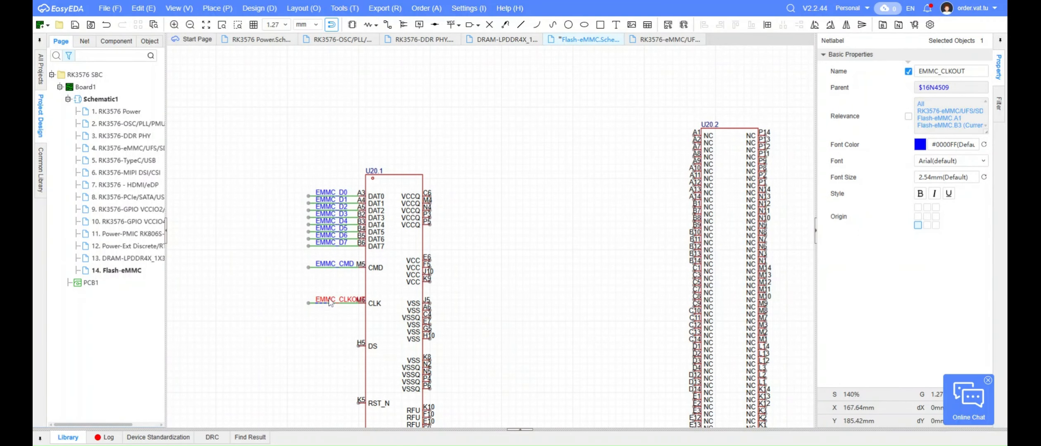
Set the EMMC_CLKOUT label's font size to 2 mm and save the schematic page
{"action": "scroll", "coordinate": [330, 303], "scroll_direction": "up", "scroll_amount": 5}
{"action": "key", "text": "Escape"}
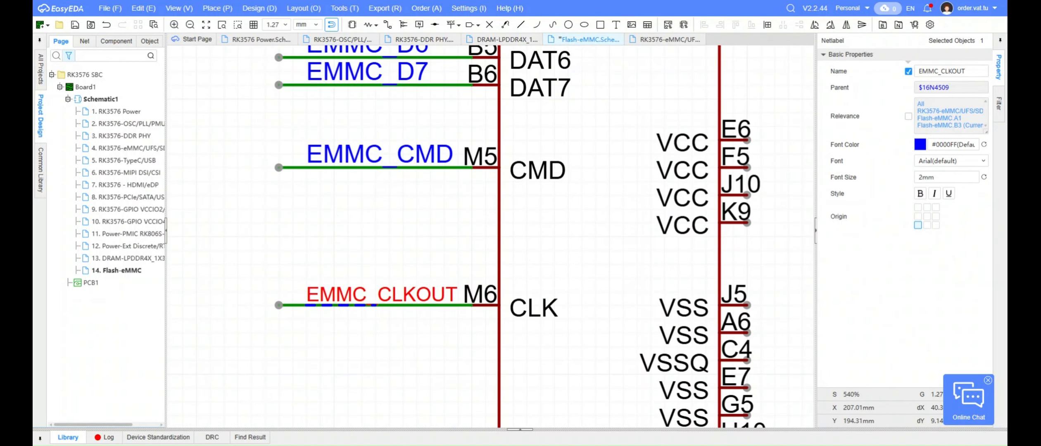
{"action": "key", "text": "ctrl+s"}
{"action": "scroll", "coordinate": [340, 203], "scroll_direction": "down", "scroll_amount": 5}
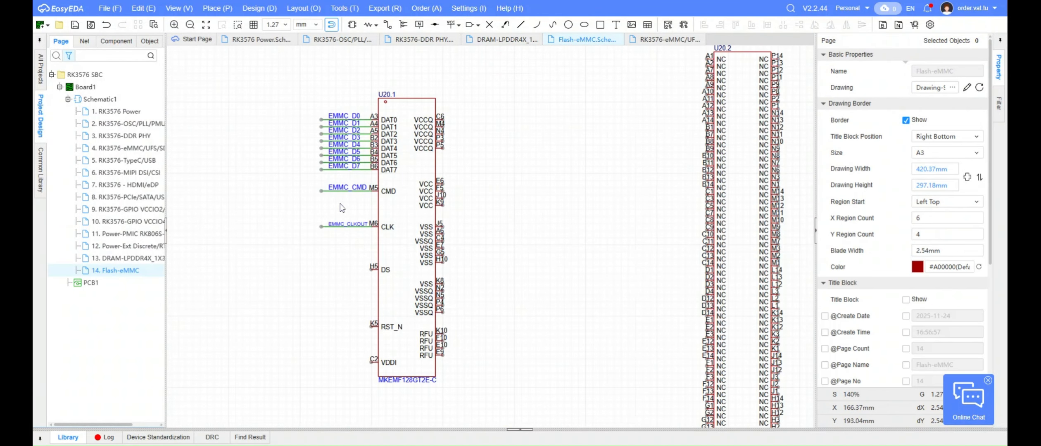
Move U20.1 with its labelled wires up and to the left, nearer the eMMC FLASH port list
{"action": "left_click_drag", "start_coordinate": [410, 206], "coordinate": [416, 207]}
{"action": "left_click", "coordinate": [516, 216]}
{"action": "scroll", "coordinate": [462, 206], "scroll_direction": "down", "scroll_amount": 3}
{"action": "left_click_drag", "start_coordinate": [345, 126], "coordinate": [538, 313]}
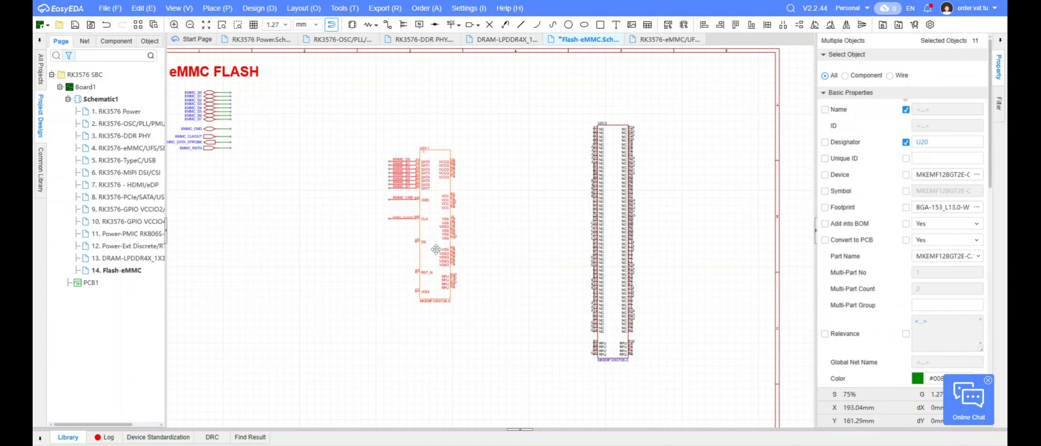
{"action": "left_click_drag", "start_coordinate": [435, 249], "coordinate": [407, 222]}
{"action": "left_click", "coordinate": [492, 223]}
{"action": "right_click_drag", "start_coordinate": [299, 193], "coordinate": [364, 249]}
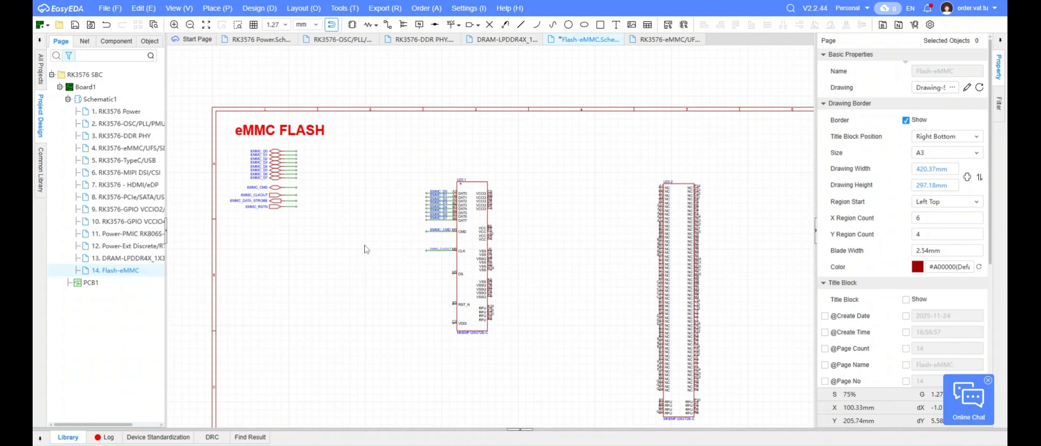
Search the design for 10k and locate resistor R4 on the RESET_L net of the RK3576-OSC/PLL page
{"action": "key", "text": "ctrl+f"}
{"action": "type", "text": "10k"}
{"action": "key", "text": "Return"}
{"action": "key", "text": "Return"}
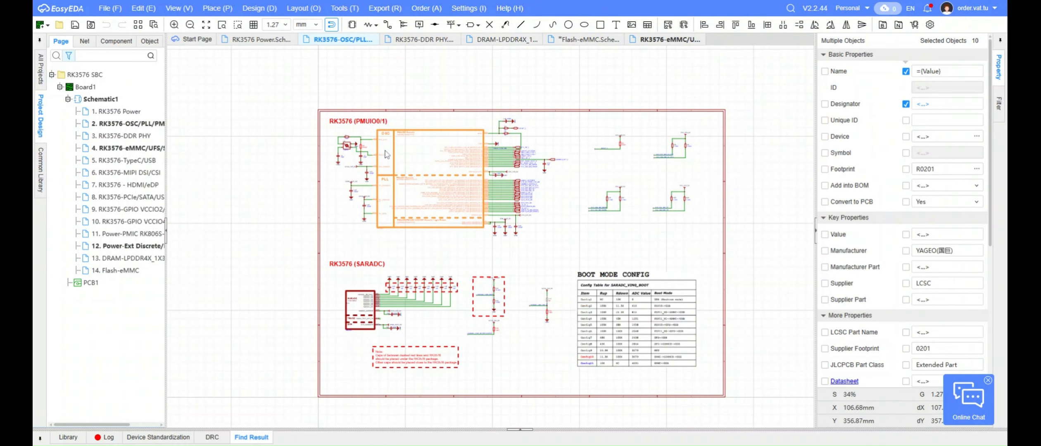
{"action": "left_click_drag", "start_coordinate": [528, 128], "coordinate": [711, 175]}
{"action": "left_click", "coordinate": [796, 358]}
{"action": "left_click", "coordinate": [849, 178]}
{"action": "left_click", "coordinate": [505, 244]}
{"action": "scroll", "coordinate": [505, 244], "scroll_direction": "up", "scroll_amount": 5}
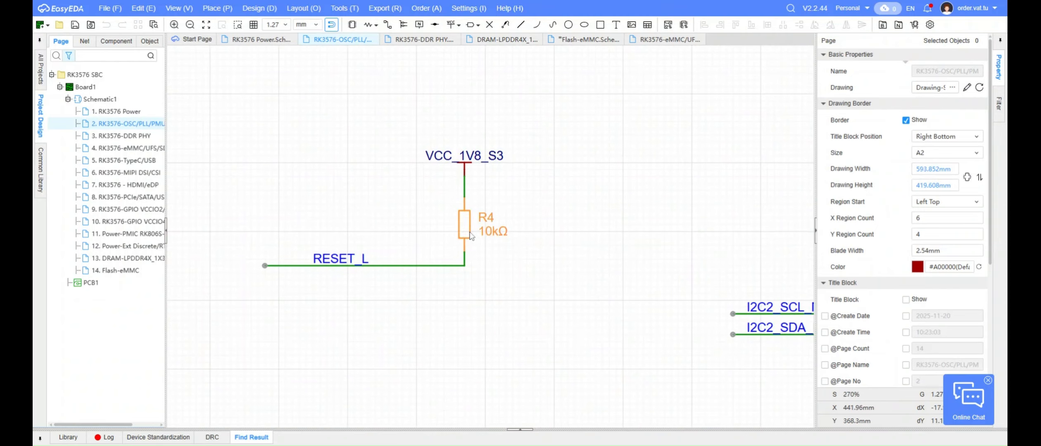
Copy the 10kΩ resistor R4 and paste two copies side by side on the Flash-eMMC page, above the EMMC_D0 wire
{"action": "left_click", "coordinate": [466, 226]}
{"action": "key", "text": "ctrl+c"}
{"action": "double_click", "coordinate": [131, 271]}
{"action": "key", "text": "ctrl+v"}
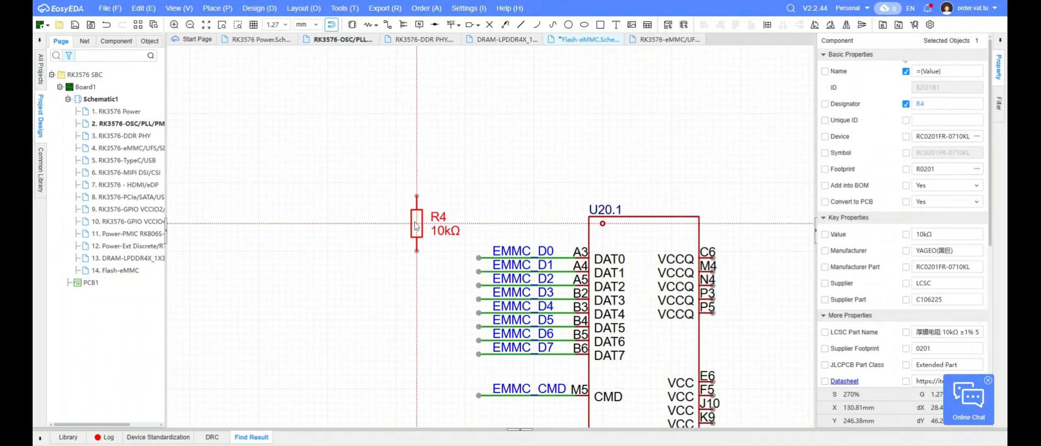
{"action": "left_click", "coordinate": [418, 210]}
Wire the lower end of R81 to the EMMC_D0 net and the lower end of R82 to the EMMC_CLKOUT net
{"action": "key", "text": "alt+w"}
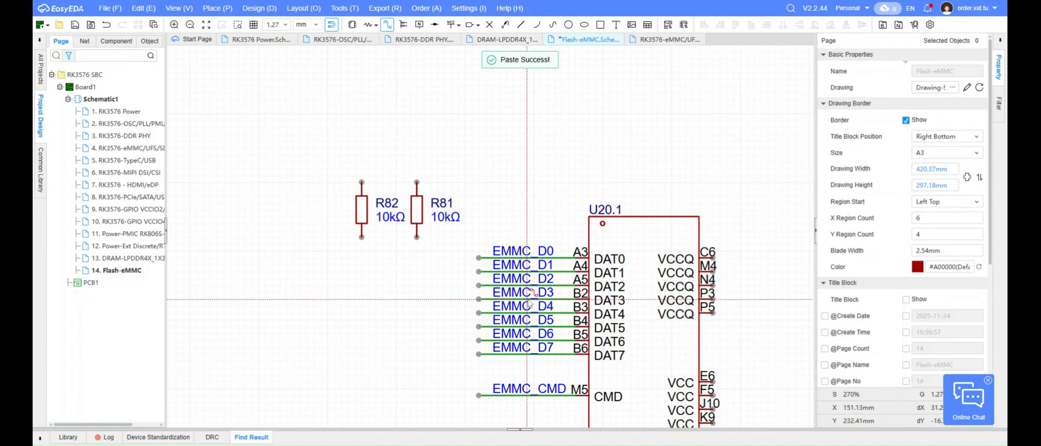
{"action": "left_click", "coordinate": [417, 238]}
{"action": "left_click", "coordinate": [478, 258]}
{"action": "left_click", "coordinate": [361, 238]}
{"action": "scroll", "coordinate": [361, 313], "scroll_direction": "down", "scroll_amount": 6}
{"action": "scroll", "coordinate": [393, 366], "scroll_direction": "up", "scroll_amount": 6}
{"action": "left_click", "coordinate": [396, 330]}
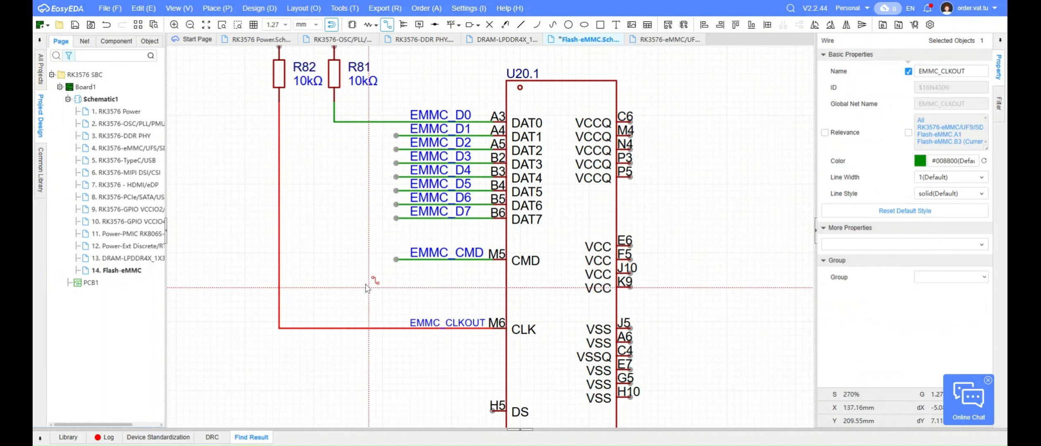
Join the upper ends of resistors R82 and R81 with a wire
{"action": "right_click_drag", "start_coordinate": [328, 197], "coordinate": [386, 397]}
{"action": "scroll", "coordinate": [344, 242], "scroll_direction": "up", "scroll_amount": 6}
{"action": "left_click", "coordinate": [319, 250]}
{"action": "left_click", "coordinate": [319, 200]}
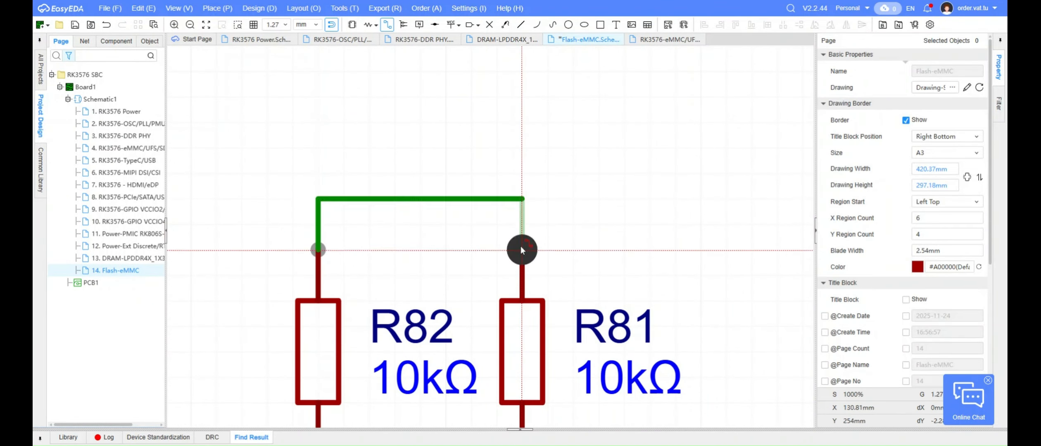
{"action": "left_click", "coordinate": [522, 250]}
Copy the VDDQ_DRAM_S0 power flag from the DRAM-LPDDR4X page and return to the Flash-eMMC page
{"action": "scroll", "coordinate": [446, 195], "scroll_direction": "down", "scroll_amount": 7}
{"action": "double_click", "coordinate": [124, 258]}
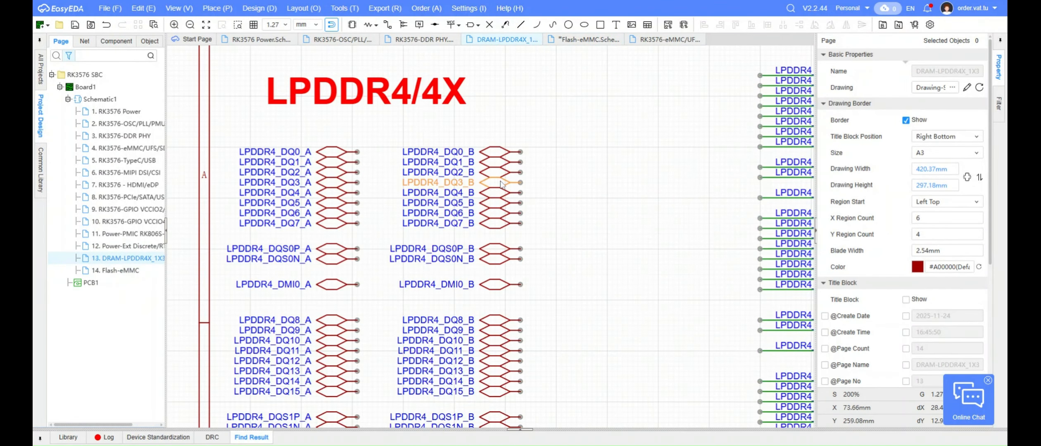
{"action": "scroll", "coordinate": [479, 192], "scroll_direction": "down", "scroll_amount": 5}
{"action": "scroll", "coordinate": [558, 355], "scroll_direction": "up", "scroll_amount": 5}
{"action": "left_click", "coordinate": [565, 312]}
{"action": "key", "text": "ctrl+c"}
{"action": "left_click", "coordinate": [509, 270]}
{"action": "double_click", "coordinate": [124, 270]}
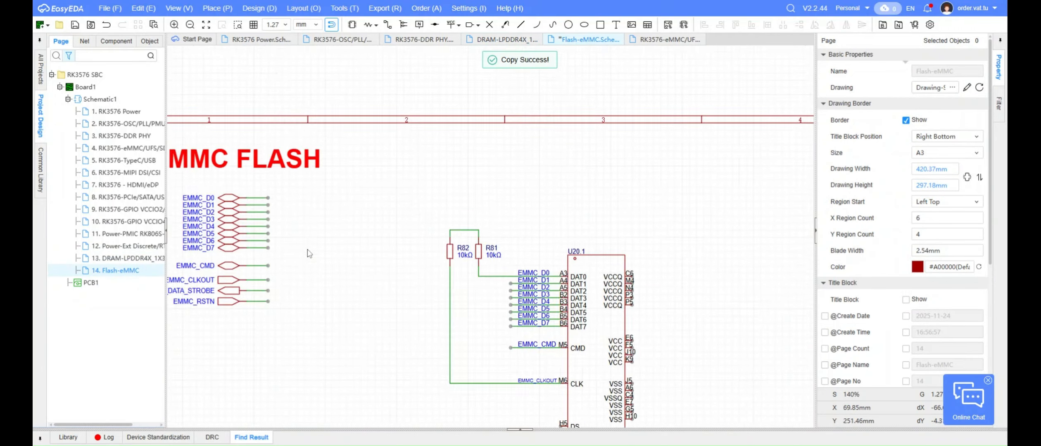
Paste the VDDQ_DRAM_S0 power flag above R82 and wire it to the joined upper ends of the two resistors
{"action": "scroll", "coordinate": [483, 200], "scroll_direction": "up", "scroll_amount": 5}
{"action": "key", "text": "ctrl+v"}
{"action": "left_click", "coordinate": [360, 284]}
{"action": "key", "text": "alt+w"}
{"action": "left_click", "coordinate": [360, 286]}
{"action": "left_click", "coordinate": [360, 310]}
{"action": "key", "text": "Escape"}
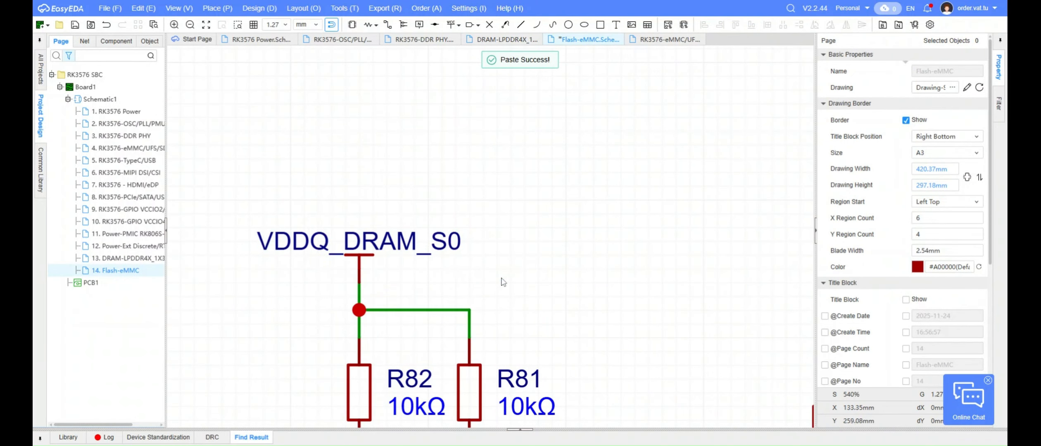
Rename the power flag above R82 to VCCIO_1V8_S0
{"action": "double_click", "coordinate": [359, 242]}
{"action": "type", "text": "VCCIO_1V8_S0"}
{"action": "key", "text": "Return"}
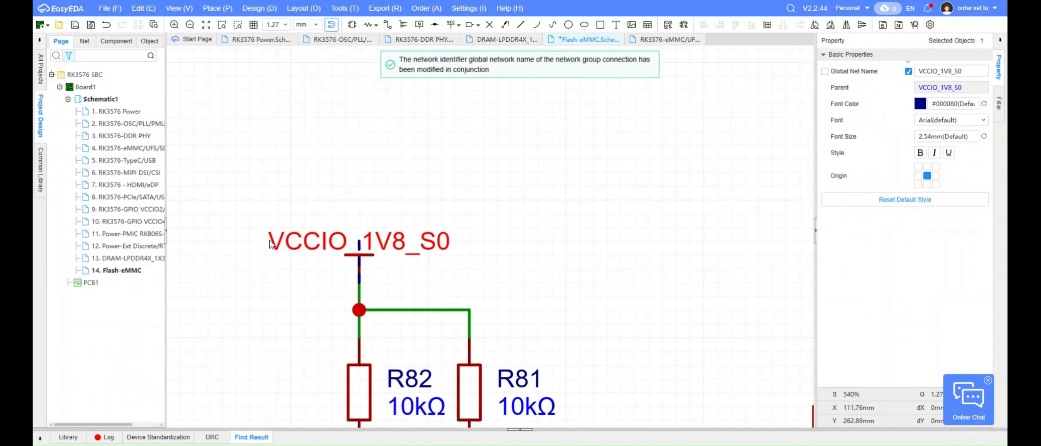
{"action": "left_click", "coordinate": [403, 213]}
Exclude resistor R81 from the BOM by setting Add into BOM to No, and save the schematic
{"action": "scroll", "coordinate": [403, 213], "scroll_direction": "down", "scroll_amount": 5}
{"action": "left_click", "coordinate": [438, 276]}
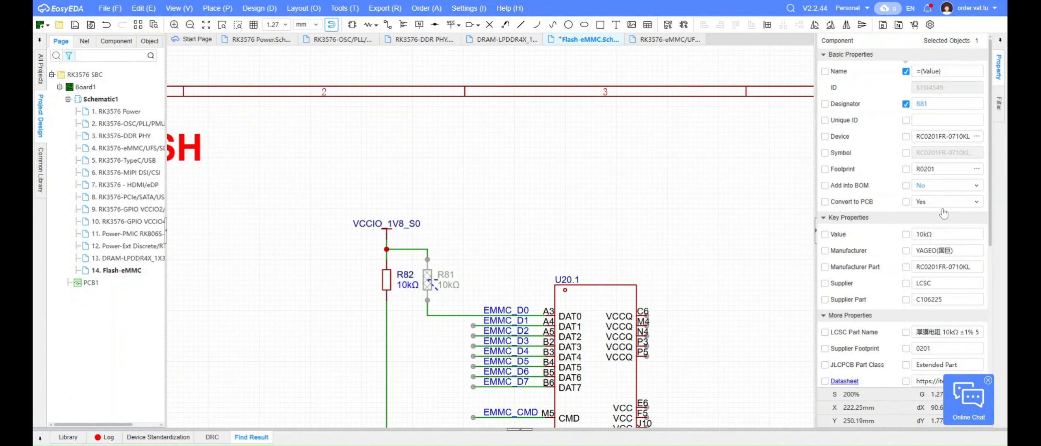
{"action": "left_click", "coordinate": [511, 218]}
{"action": "scroll", "coordinate": [511, 218], "scroll_direction": "down", "scroll_amount": 5}
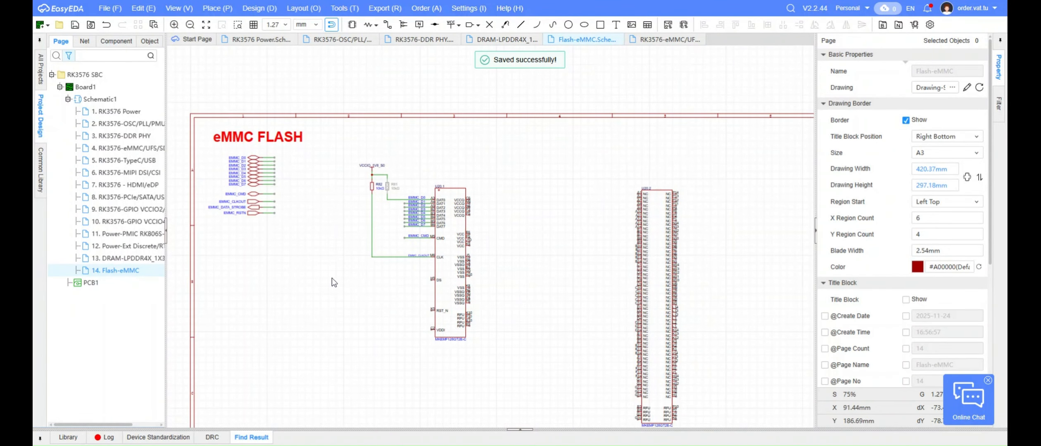
Draw a horizontal wire outward from U20.1's DS pin (H5)
{"action": "scroll", "coordinate": [538, 342], "scroll_direction": "up", "scroll_amount": 6}
{"action": "key", "text": "w"}
{"action": "left_click", "coordinate": [468, 268]}
{"action": "left_click", "coordinate": [317, 268]}
{"action": "key", "text": "Escape"}
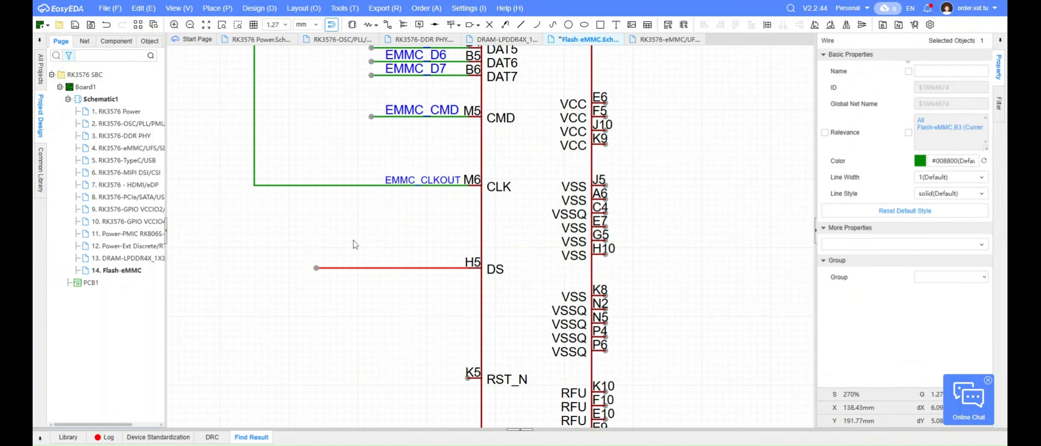
Set the EMMC_CLKOUT label's font size to 2.54 mm, shift it along its wire, and paste a copy on the DS wire
{"action": "left_click", "coordinate": [353, 240]}
{"action": "left_click_drag", "start_coordinate": [399, 181], "coordinate": [356, 180]}
{"action": "left_click", "coordinate": [521, 221]}
{"action": "key", "text": "ctrl+c"}
{"action": "right_click_drag", "start_coordinate": [359, 232], "coordinate": [353, 216]}
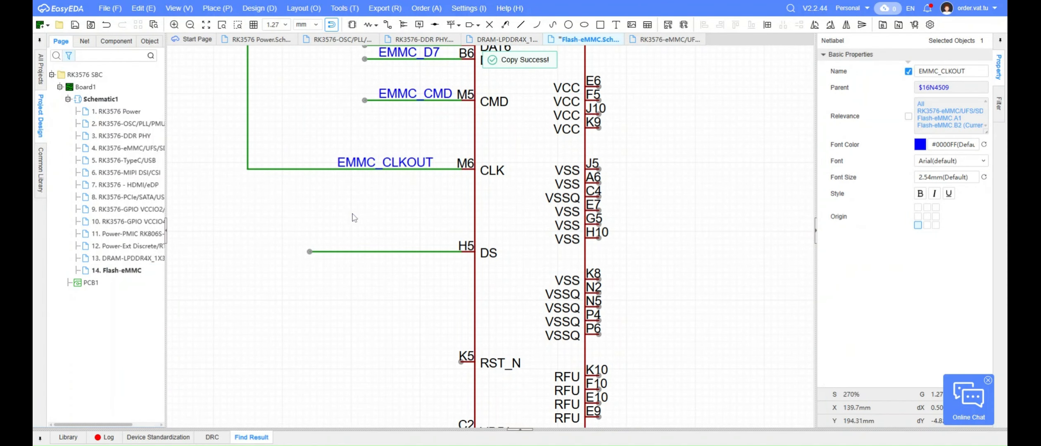
{"action": "key", "text": "ctrl+v"}
{"action": "left_click", "coordinate": [338, 253]}
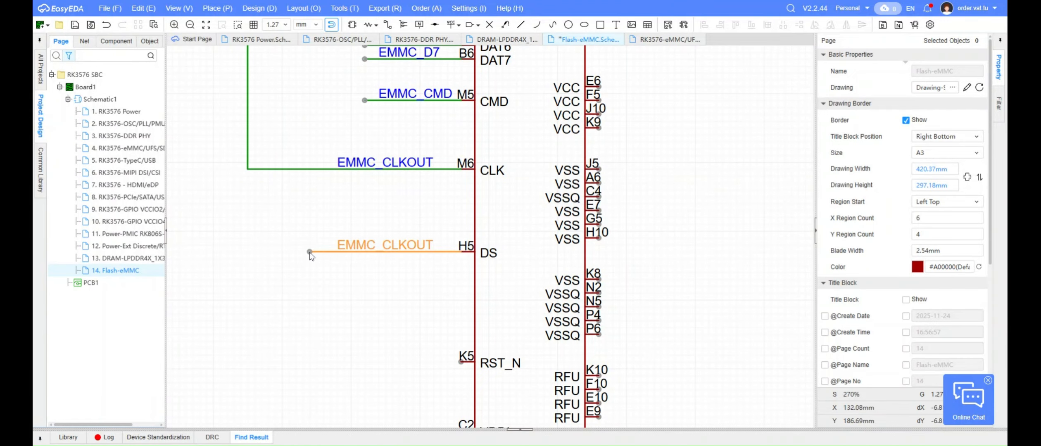
Lengthen the DS wire and rename its label to EMMC_DATA_STROBE, positioned near the wire's outer end
{"action": "left_click_drag", "start_coordinate": [309, 253], "coordinate": [172, 252]}
{"action": "left_click", "coordinate": [216, 248]}
{"action": "right_click_drag", "start_coordinate": [215, 248], "coordinate": [374, 246]}
{"action": "key", "text": "Escape"}
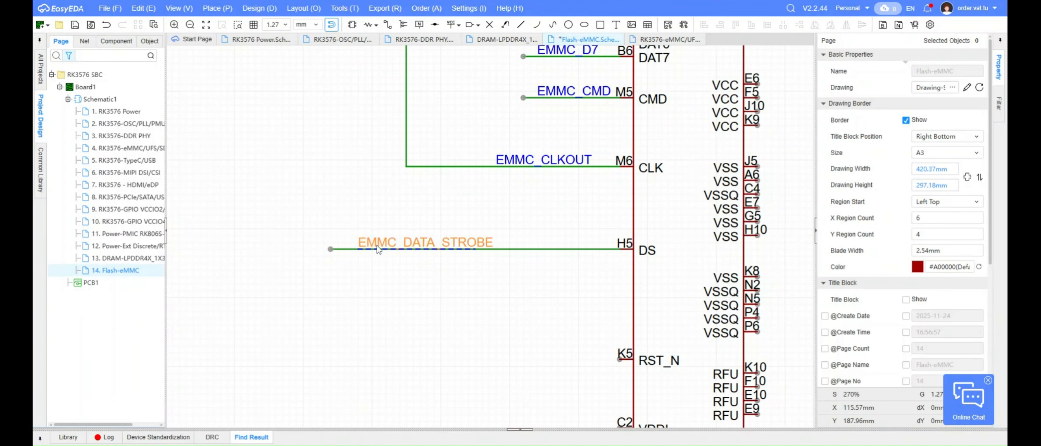
Copy the 0Ω resistor R1 from the RK3576-OSC/PLL page and place it in series on the EMMC_DATA_STROBE wire
{"action": "double_click", "coordinate": [124, 123]}
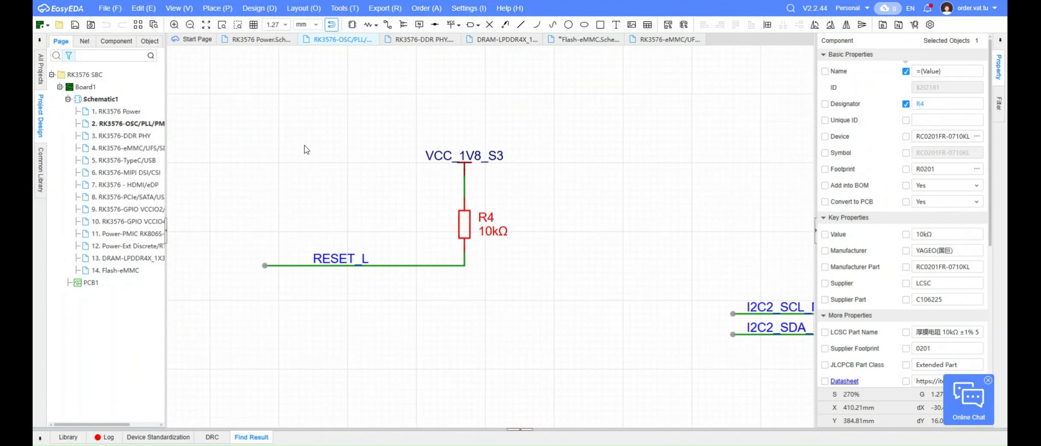
{"action": "key", "text": "ctrl+c"}
{"action": "double_click", "coordinate": [115, 271]}
{"action": "right_click_drag", "start_coordinate": [446, 257], "coordinate": [344, 277]}
{"action": "key", "text": "ctrl+v"}
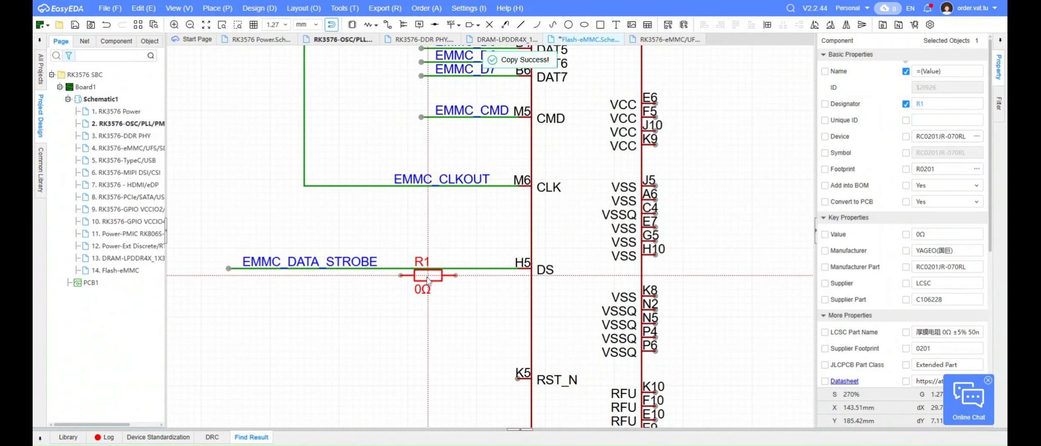
{"action": "left_click", "coordinate": [434, 269]}
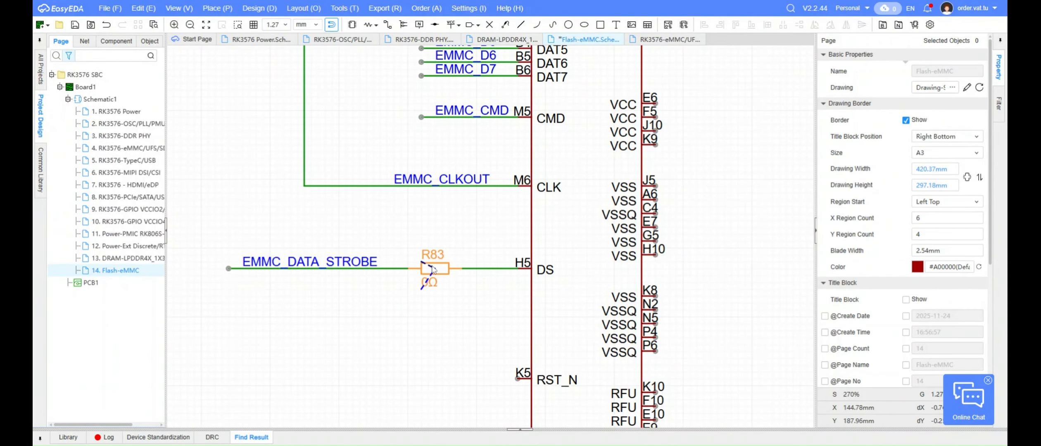
{"action": "left_click_drag", "start_coordinate": [432, 266], "coordinate": [411, 266]}
{"action": "left_click", "coordinate": [410, 236]}
Search the current schematic for an existing component to reuse on the eMMC page
{"action": "scroll", "coordinate": [630, 241], "scroll_direction": "down", "scroll_amount": 2}
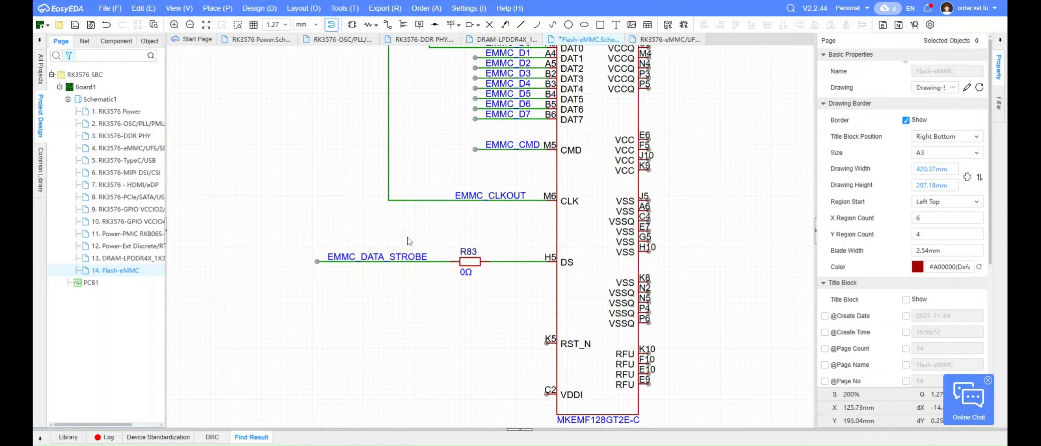
{"action": "double_click", "coordinate": [116, 259]}
{"action": "scroll", "coordinate": [558, 323], "scroll_direction": "down", "scroll_amount": 2}
{"action": "double_click", "coordinate": [96, 267]}
{"action": "right_click_drag", "start_coordinate": [319, 209], "coordinate": [341, 228]}
{"action": "key", "text": "ctrl+f"}
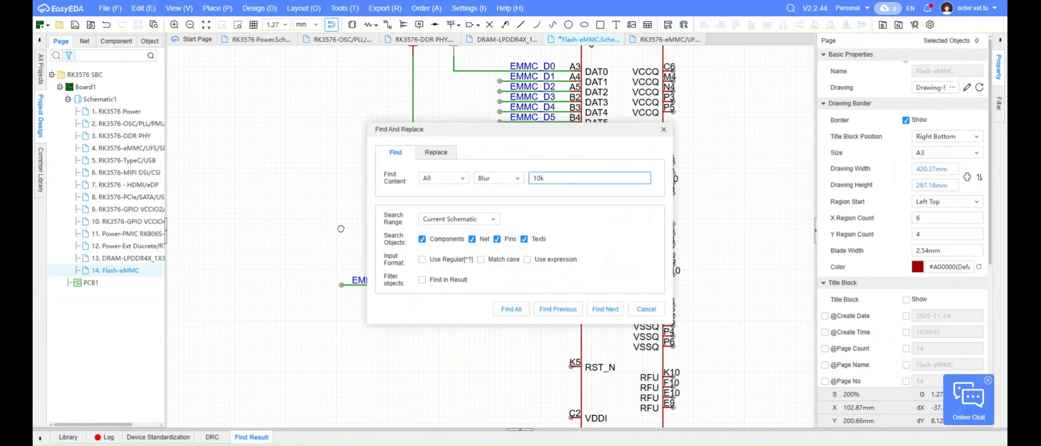
{"action": "key", "text": "Return"}
{"action": "left_click", "coordinate": [664, 130]}
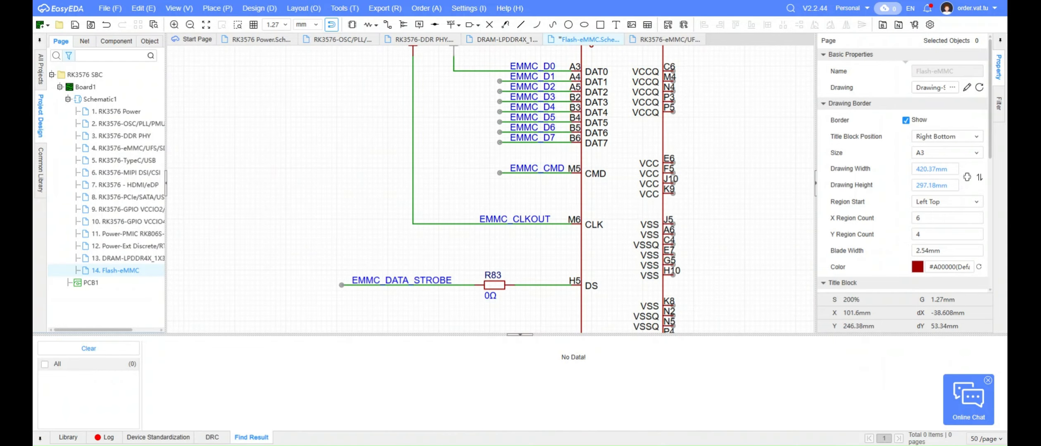
Switch to the DigiKey website and search for 10pf 0201
{"action": "key", "text": "alt+Tab"}
{"action": "key", "text": "ctrl+a"}
{"action": "type", "text": "0pf 0201"}
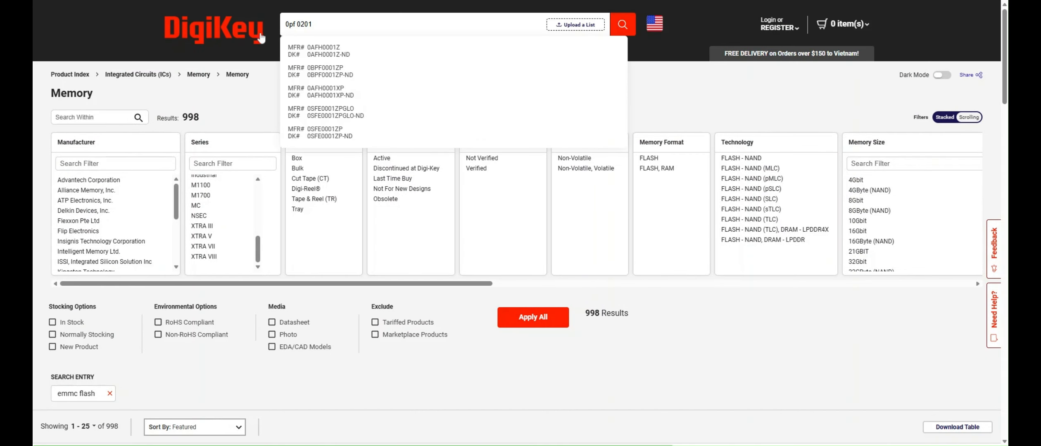
{"action": "key", "text": "Return"}
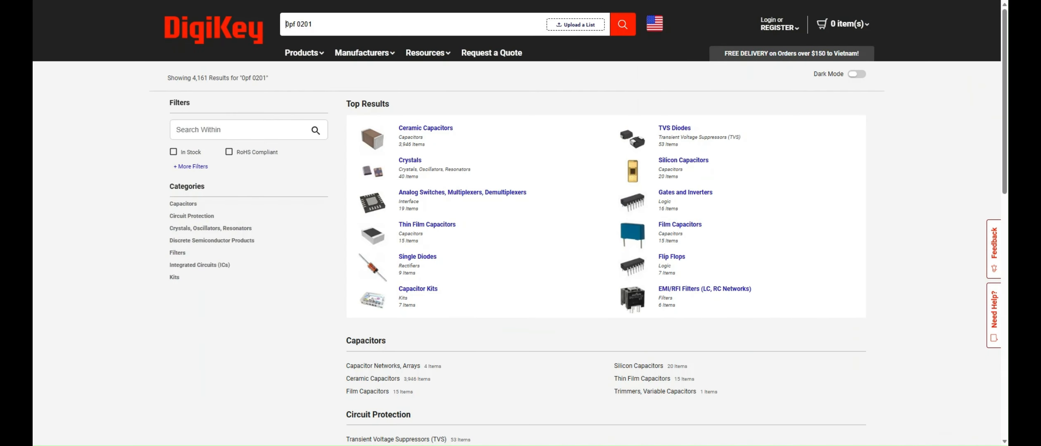
{"action": "key", "text": "Return"}
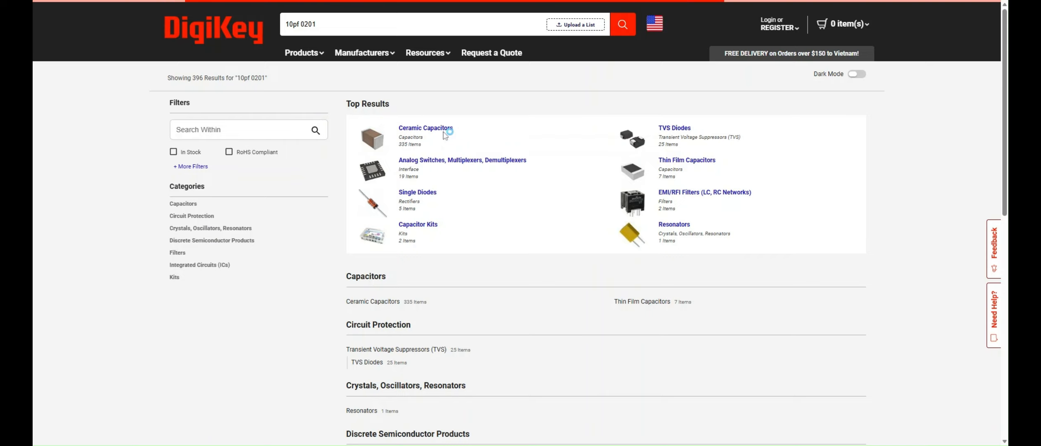
Filter DigiKey's ceramic capacitors to 10 pF and pick the YAGEO part number CC0201FRNPO9BN100
{"action": "left_click", "coordinate": [448, 131]}
{"action": "scroll", "coordinate": [449, 247], "scroll_direction": "up", "scroll_amount": 3}
{"action": "left_click", "coordinate": [456, 108]}
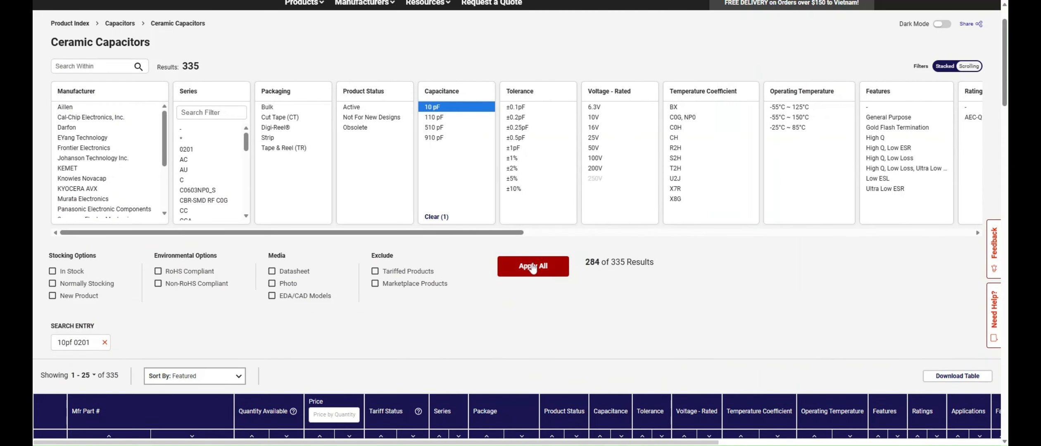
{"action": "left_click", "coordinate": [532, 266]}
{"action": "scroll", "coordinate": [409, 257], "scroll_direction": "down", "scroll_amount": 6}
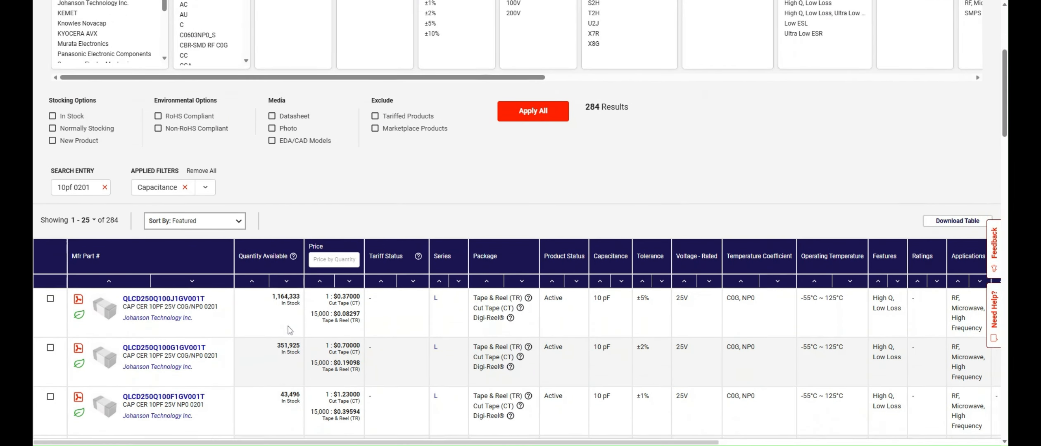
{"action": "scroll", "coordinate": [214, 324], "scroll_direction": "down", "scroll_amount": 6}
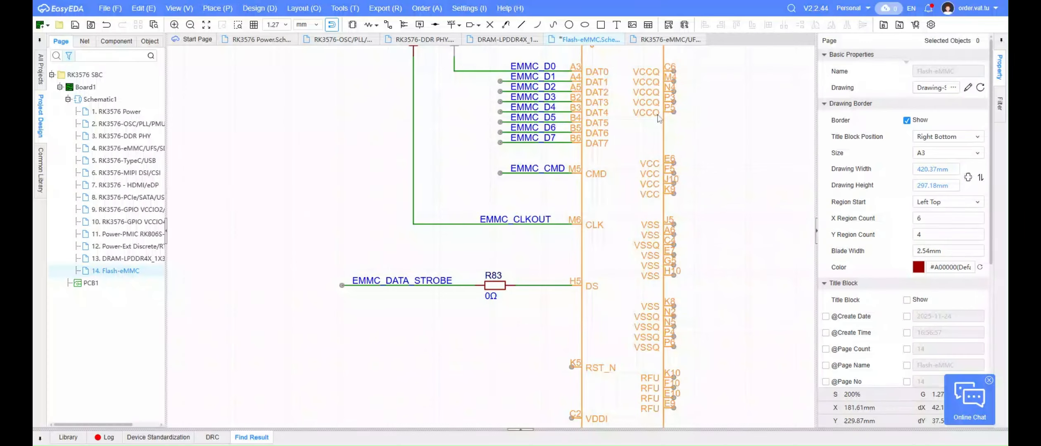
{"action": "scroll", "coordinate": [452, 228], "scroll_direction": "up", "scroll_amount": 2}
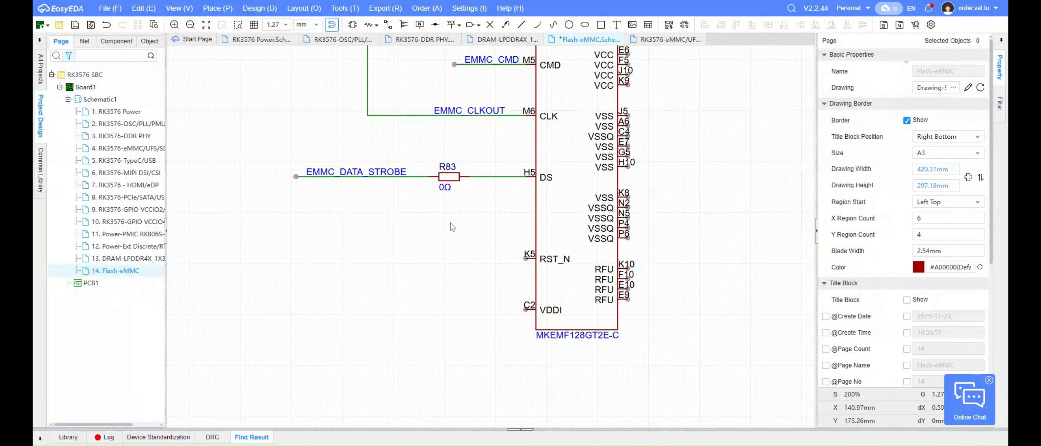
Switch back to EasyEDA, find the YAGEO 10 pF 0201 capacitor in the component library, and place it below R83
{"action": "key", "text": "shift+f"}
{"action": "key", "text": "ctrl+v"}
{"action": "key", "text": "Return"}
{"action": "left_click", "coordinate": [822, 124]}
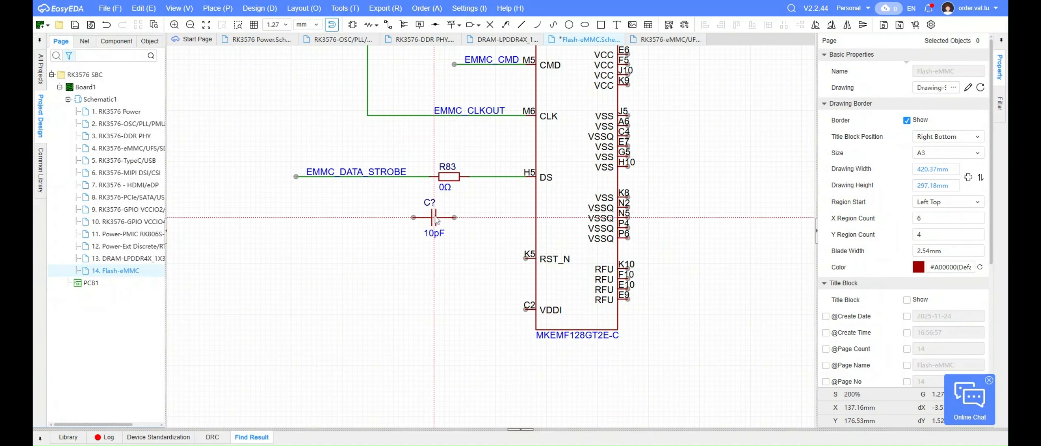
{"action": "left_click", "coordinate": [450, 217]}
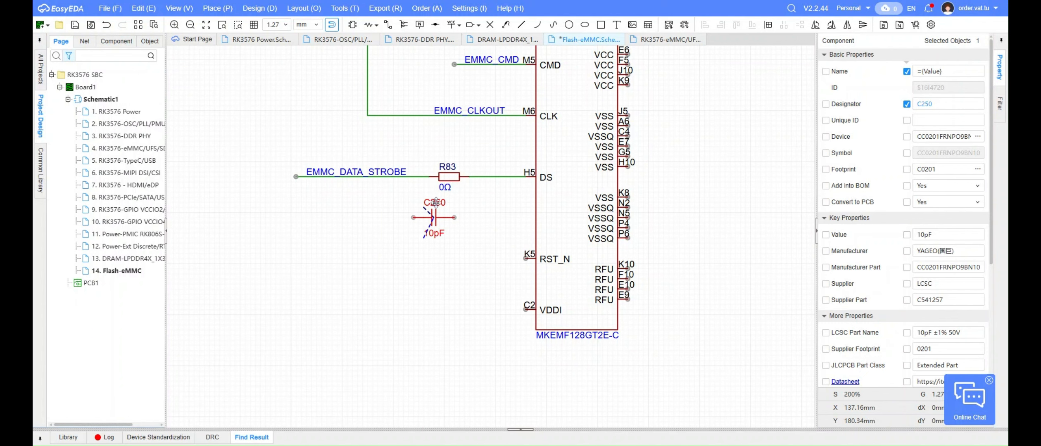
Place C250's designator and value labels on either side of the capacitor body
{"action": "left_click_drag", "start_coordinate": [436, 203], "coordinate": [406, 213]}
{"action": "left_click_drag", "start_coordinate": [439, 233], "coordinate": [444, 218]}
{"action": "left_click", "coordinate": [409, 197]}
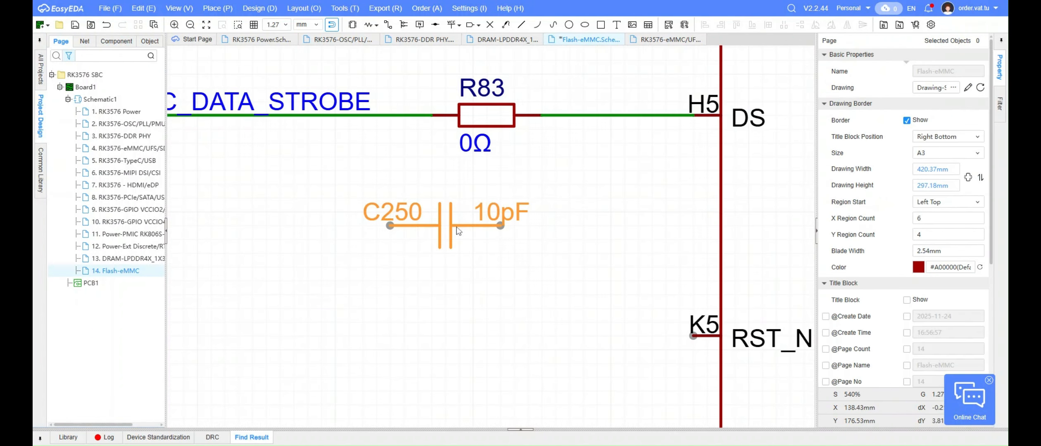
Move C250 closer under R83 and wire one end of it to the line between R83 and the DS pin
{"action": "left_click_drag", "start_coordinate": [457, 227], "coordinate": [497, 198]}
{"action": "right_click_drag", "start_coordinate": [372, 275], "coordinate": [389, 260]}
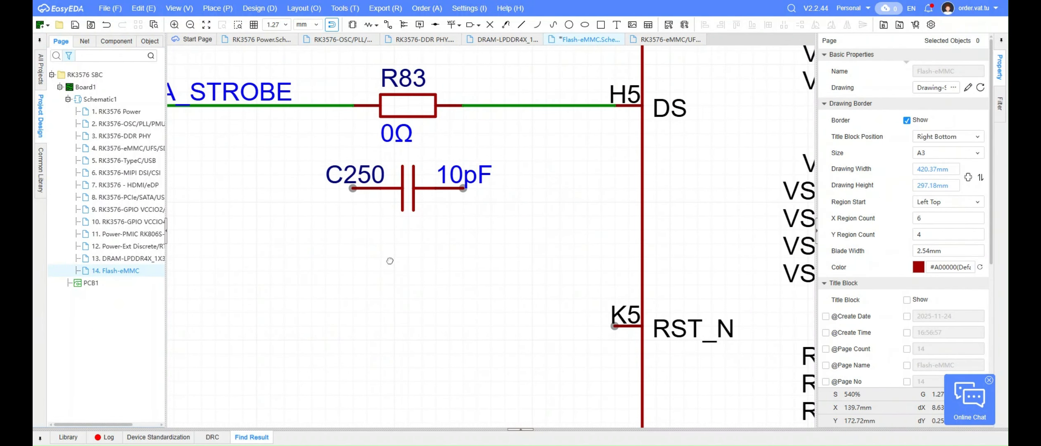
{"action": "left_click", "coordinate": [463, 188]}
{"action": "left_click", "coordinate": [532, 106]}
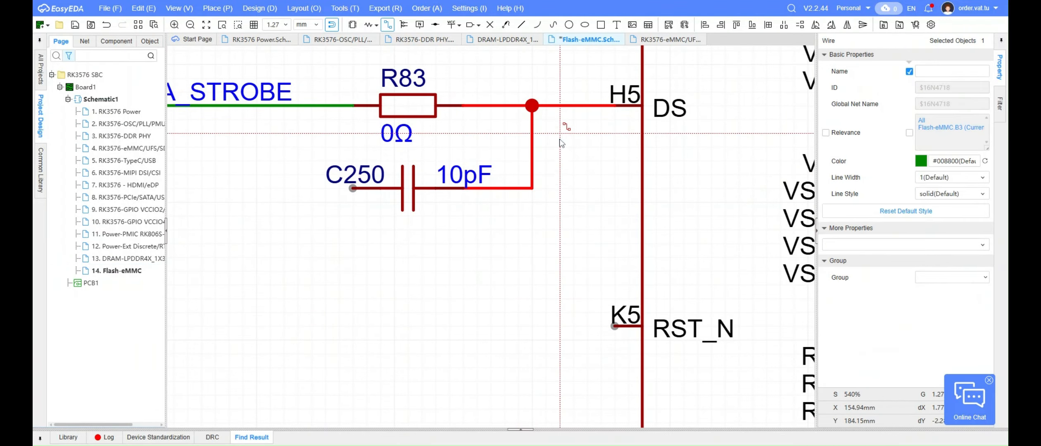
Place a GND symbol beside C250's free end, rotated to face the capacitor, with its label horizontal
{"action": "scroll", "coordinate": [462, 247], "scroll_direction": "down", "scroll_amount": 10}
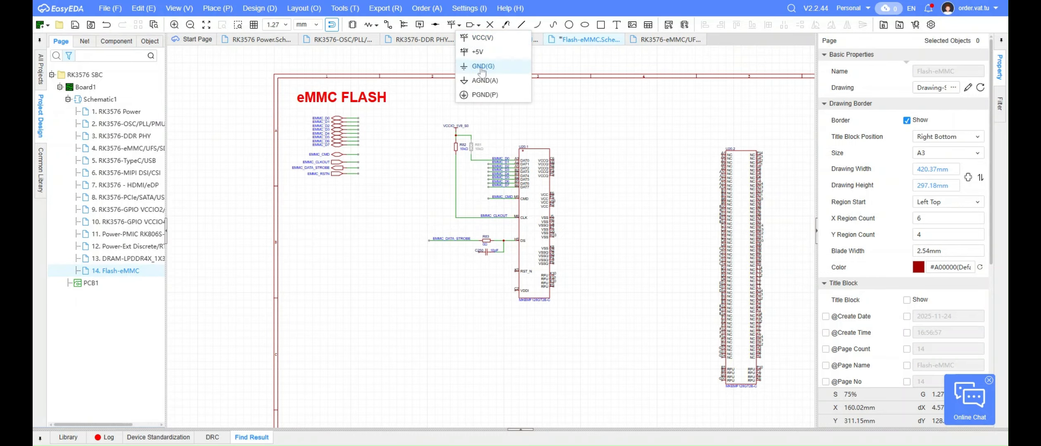
{"action": "left_click", "coordinate": [483, 70]}
{"action": "scroll", "coordinate": [478, 268], "scroll_direction": "up", "scroll_amount": 6}
{"action": "key", "text": "space"}
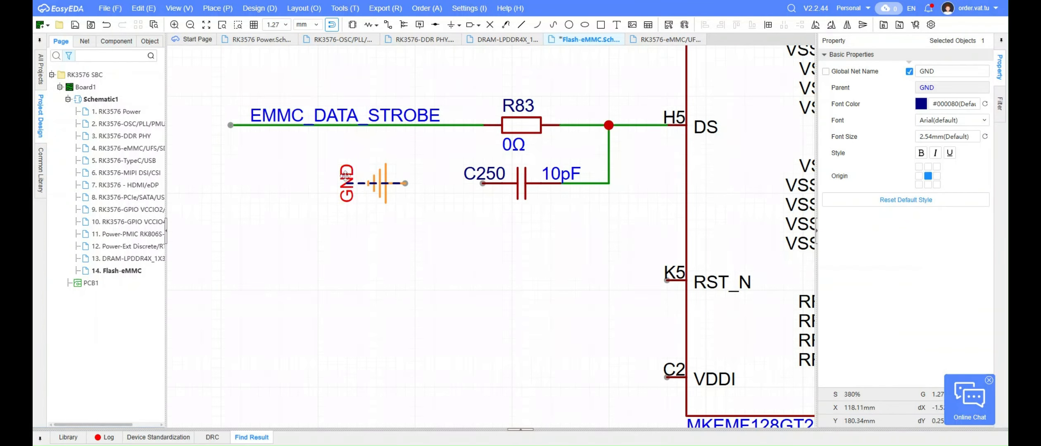
{"action": "key", "text": "space"}
{"action": "left_click", "coordinate": [405, 203]}
{"action": "left_click_drag", "start_coordinate": [346, 175], "coordinate": [414, 185]}
{"action": "left_click", "coordinate": [458, 243]}
Wire the GND symbol to the free end of C250
{"action": "left_click", "coordinate": [435, 183]}
{"action": "left_click", "coordinate": [482, 183]}
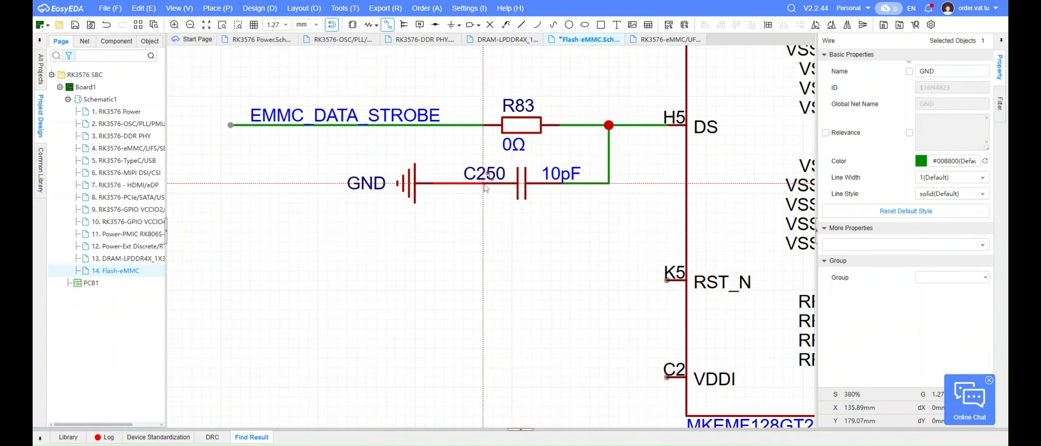
{"action": "key", "text": "Escape"}
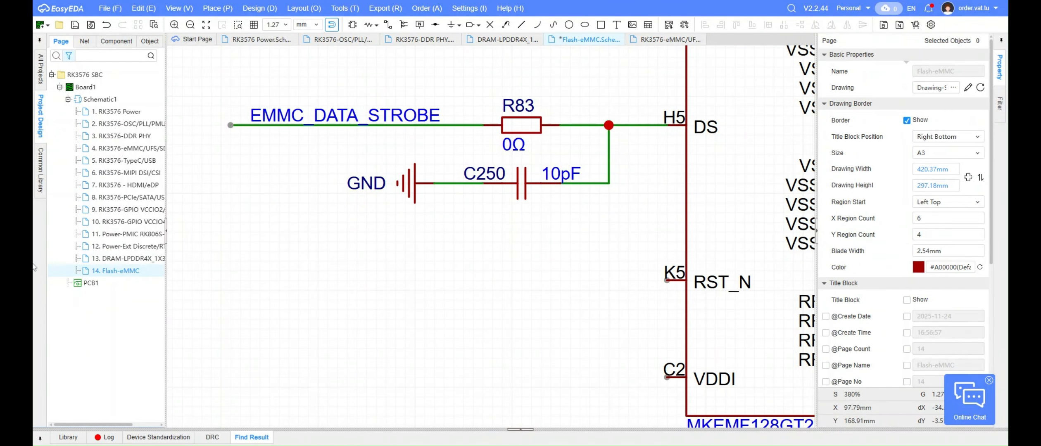
Replace the horizontal wire between U20.1's CLK pin (M6) and R82's line with a short stub on the pin
{"action": "scroll", "coordinate": [310, 287], "scroll_direction": "down", "scroll_amount": 2}
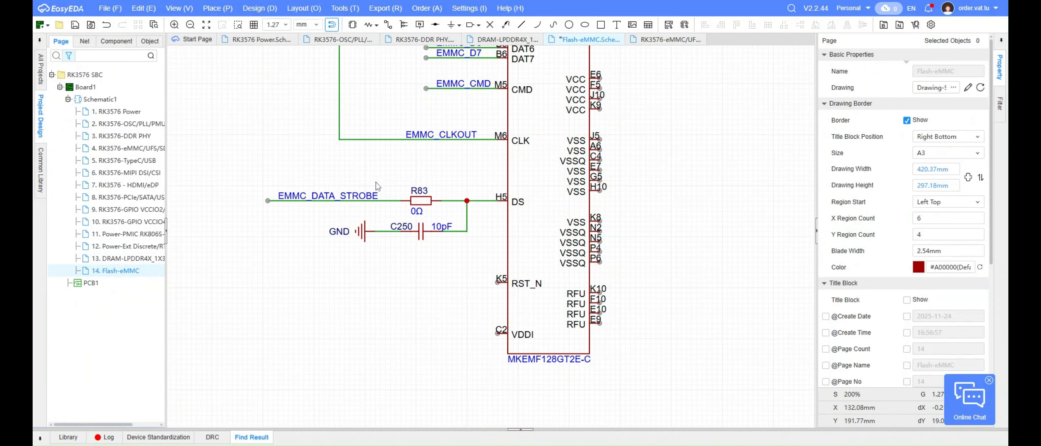
{"action": "right_click_drag", "start_coordinate": [378, 173], "coordinate": [409, 324]}
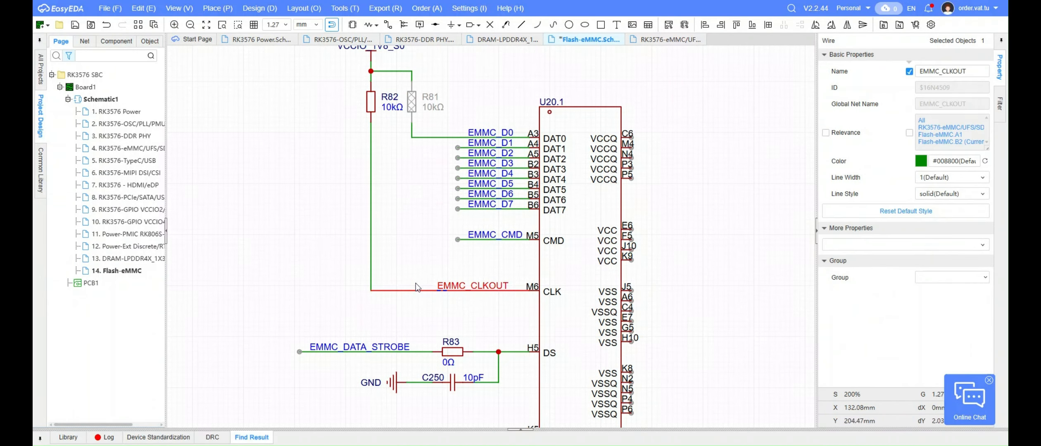
{"action": "key", "text": "alt+w"}
{"action": "scroll", "coordinate": [445, 286], "scroll_direction": "up", "scroll_amount": 4}
{"action": "left_click", "coordinate": [762, 304]}
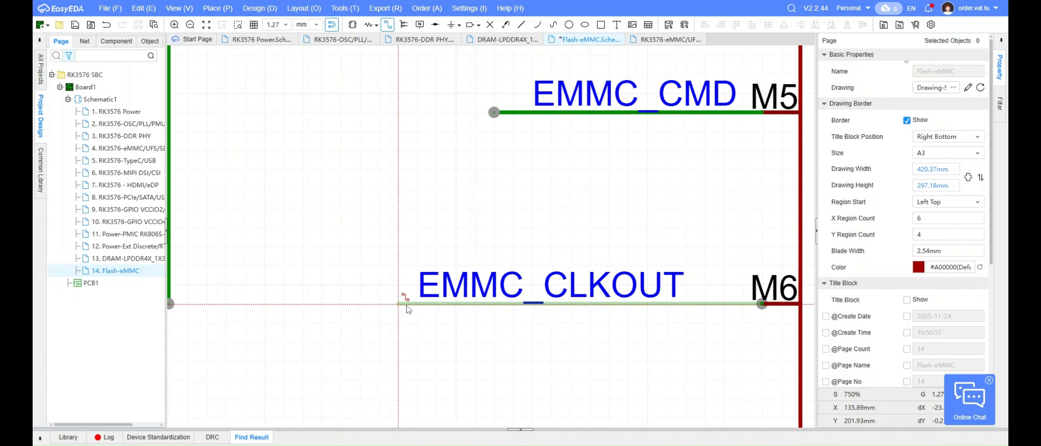
{"action": "double_click", "coordinate": [397, 304]}
{"action": "right_click_drag", "start_coordinate": [430, 365], "coordinate": [440, 332]}
{"action": "left_click", "coordinate": [547, 70]}
{"action": "left_click", "coordinate": [222, 70]}
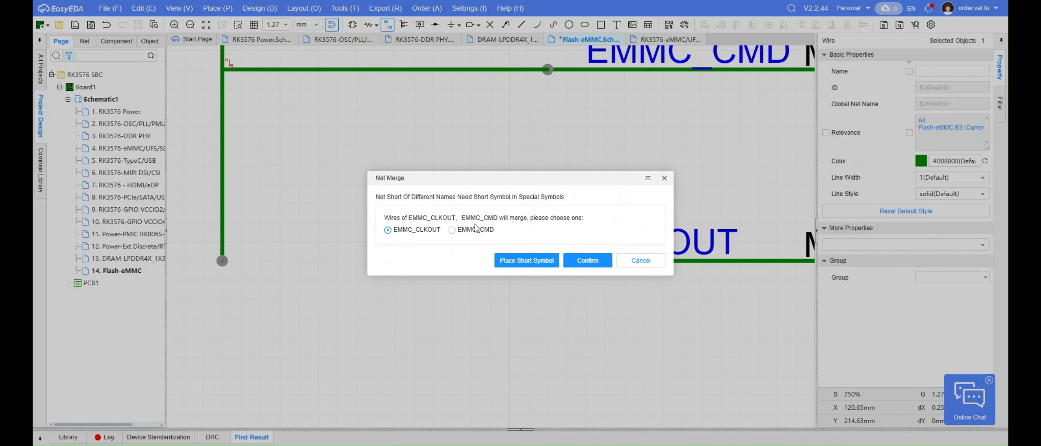
{"action": "left_click", "coordinate": [639, 263]}
{"action": "right_click_drag", "start_coordinate": [399, 210], "coordinate": [459, 306]}
{"action": "key", "text": "Escape"}
Delete the leftover vertical EMMC_CLKOUT wire hanging from R82's lower end
{"action": "scroll", "coordinate": [458, 307], "scroll_direction": "down", "scroll_amount": 4}
{"action": "left_click", "coordinate": [415, 281]}
{"action": "key", "text": "Delete"}
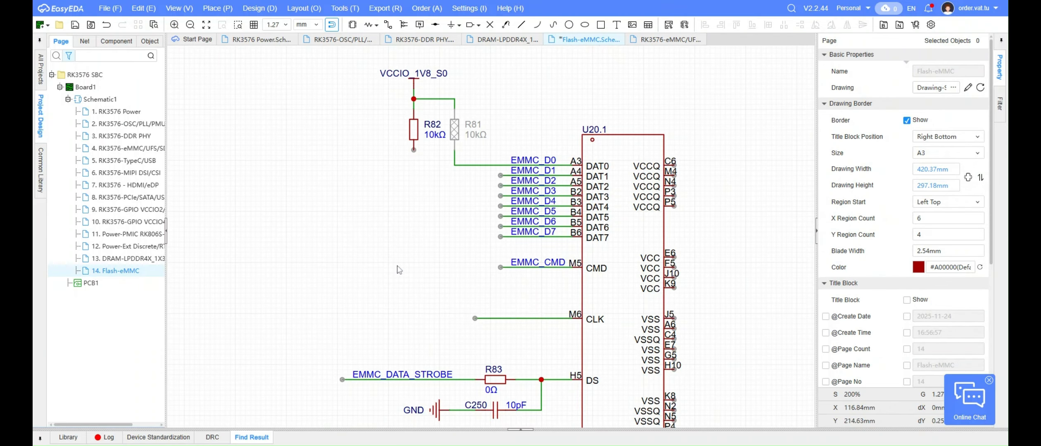
Wire the outer end of the EMMC_CMD line to the lower end of R82
{"action": "scroll", "coordinate": [477, 264], "scroll_direction": "up", "scroll_amount": 2}
{"action": "key", "text": "alt+w"}
{"action": "left_click", "coordinate": [523, 273]}
{"action": "left_click", "coordinate": [357, 273]}
{"action": "left_click", "coordinate": [357, 51]}
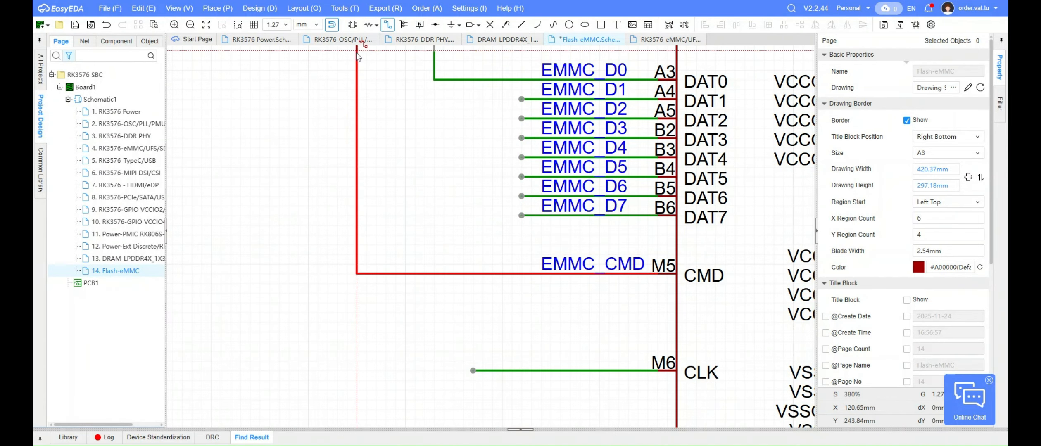
{"action": "key", "text": "Escape"}
Move the C250 branch with its GND symbol onto the wire stub at U20.1's CLK pin
{"action": "mouse_move", "coordinate": [537, 411]}
{"action": "right_mouse_down"}
{"action": "mouse_move", "coordinate": [436, 332]}
{"action": "mouse_move", "coordinate": [447, 184]}
{"action": "right_mouse_up"}
{"action": "left_click_drag", "start_coordinate": [534, 357], "coordinate": [284, 296]}
{"action": "key", "text": "ctrl+x"}
{"action": "right_click_drag", "start_coordinate": [296, 339], "coordinate": [293, 366]}
{"action": "key", "text": "ctrl+v"}
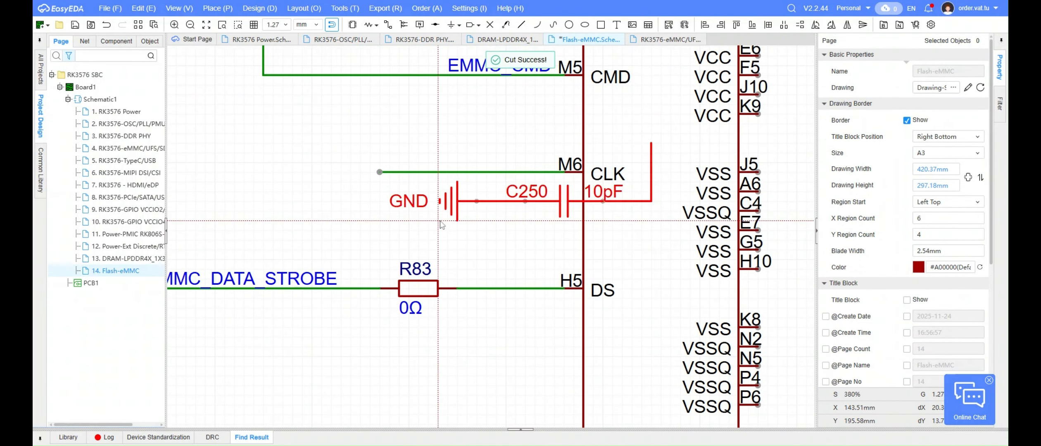
{"action": "left_click", "coordinate": [306, 249]}
{"action": "right_click_drag", "start_coordinate": [346, 162], "coordinate": [345, 177]}
{"action": "scroll", "coordinate": [344, 177], "scroll_direction": "down", "scroll_amount": 3}
Copy the EMMC_CMD net label onto the wire at U20.1's CLK pin
{"action": "left_click", "coordinate": [423, 126]}
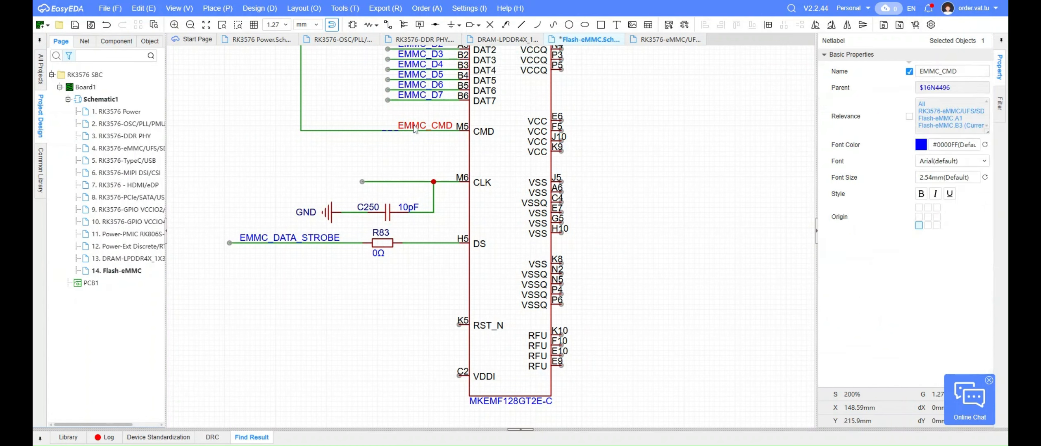
{"action": "key", "text": "ctrl+c"}
{"action": "left_click", "coordinate": [401, 195]}
{"action": "key", "text": "ctrl+v"}
{"action": "left_click", "coordinate": [373, 181]}
Rename the net label on the CLK wire to EMMC_CLKOUT, using the name from the page's port list
{"action": "right_click_drag", "start_coordinate": [330, 153], "coordinate": [679, 249]}
{"action": "left_click", "coordinate": [292, 126]}
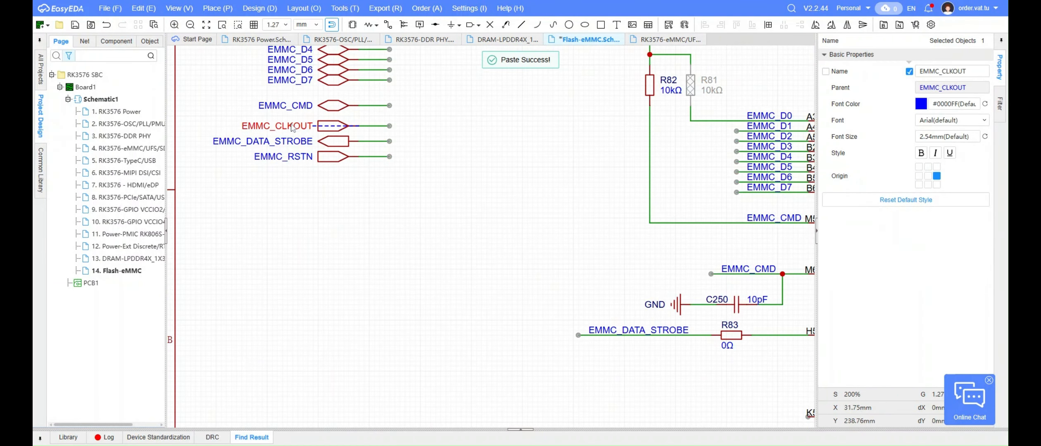
{"action": "left_click", "coordinate": [438, 272]}
{"action": "right_click_drag", "start_coordinate": [438, 272], "coordinate": [264, 205]}
{"action": "double_click", "coordinate": [575, 200]}
{"action": "key", "text": "ctrl+v"}
{"action": "key", "text": "Return"}
{"action": "left_click", "coordinate": [480, 196]}
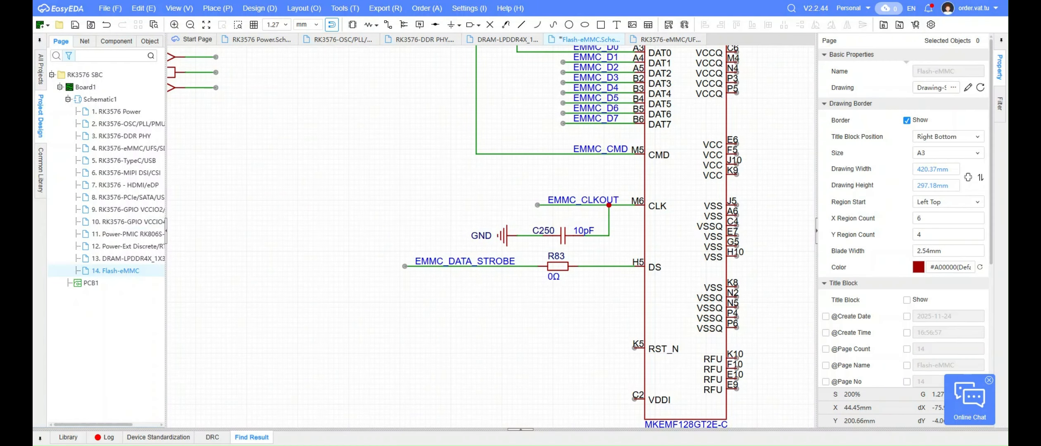
Move C250 and its GND symbol closer to the EMMC_CLKOUT wire and exclude the capacitor from the BOM
{"action": "left_click", "coordinate": [563, 237]}
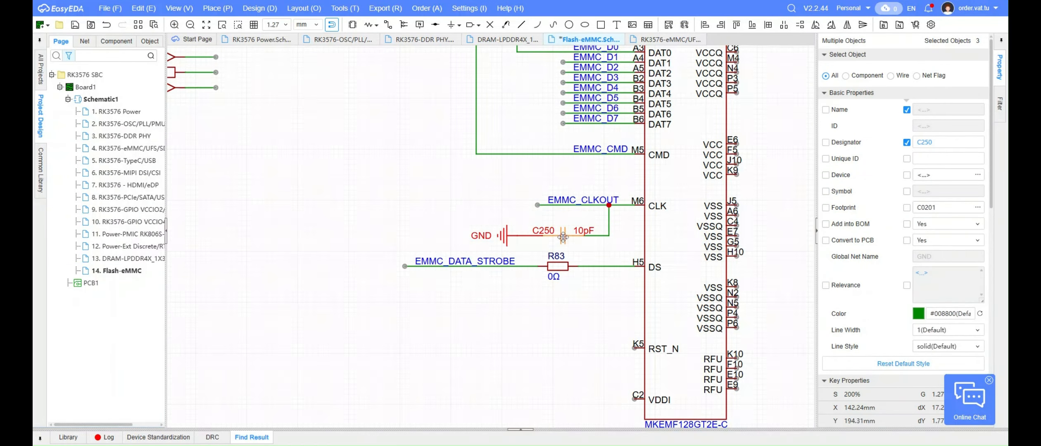
{"action": "left_click", "coordinate": [565, 227]}
{"action": "left_click", "coordinate": [971, 185]}
{"action": "left_click", "coordinate": [959, 213]}
{"action": "left_click", "coordinate": [543, 318]}
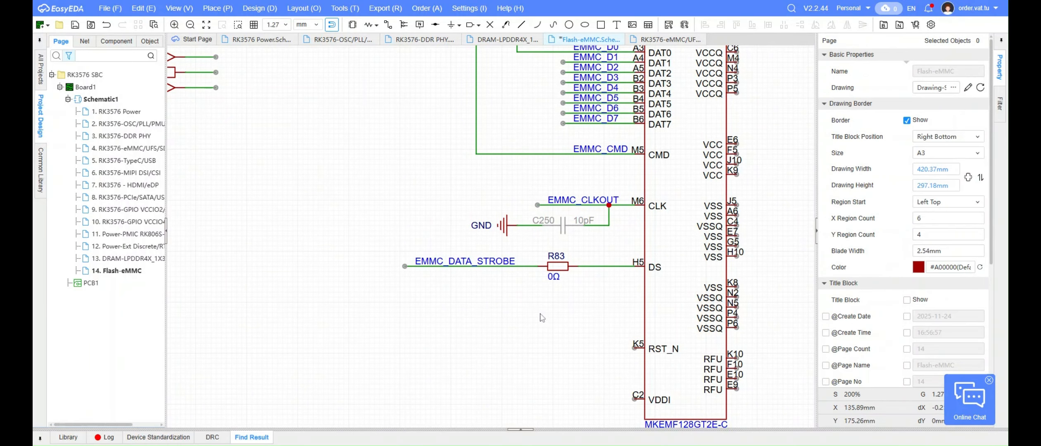
Search the current schematic for a 47k part
{"action": "key", "text": "ctrl+f"}
{"action": "type", "text": "10pf"}
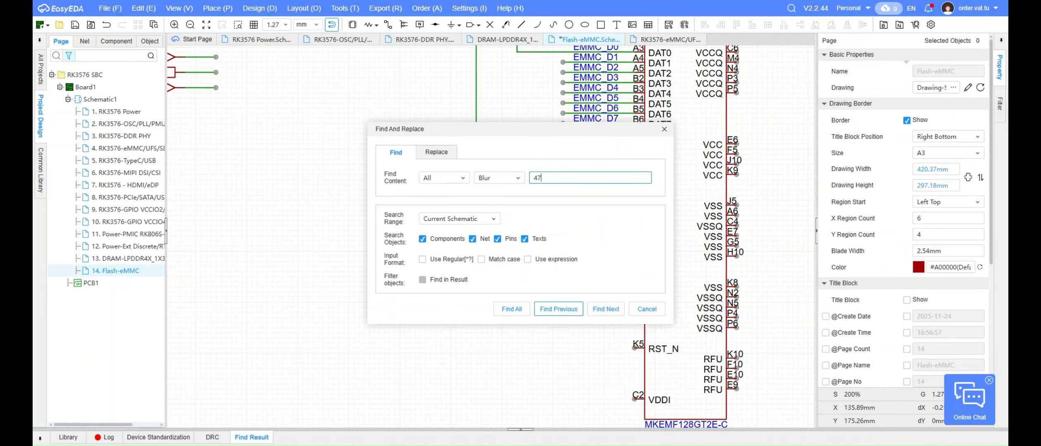
{"action": "key", "text": "Return"}
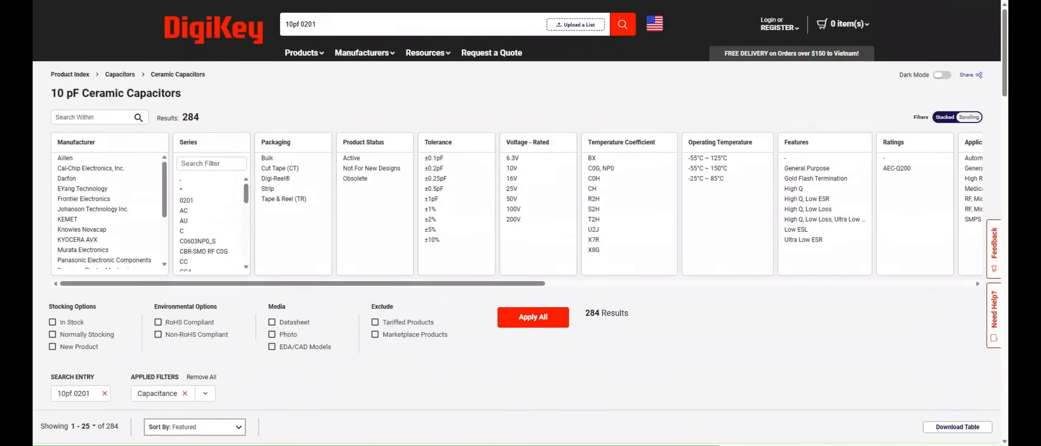
Switch to DigiKey, search for 47k 0201 and open the surface-mount chip resistor results
{"action": "key", "text": "Return"}
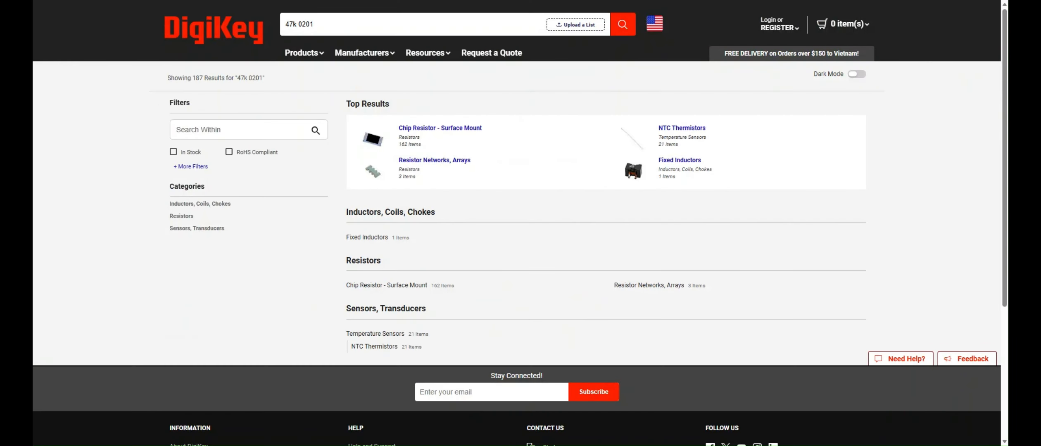
{"action": "left_click", "coordinate": [460, 131]}
{"action": "scroll", "coordinate": [210, 269], "scroll_direction": "down", "scroll_amount": 5}
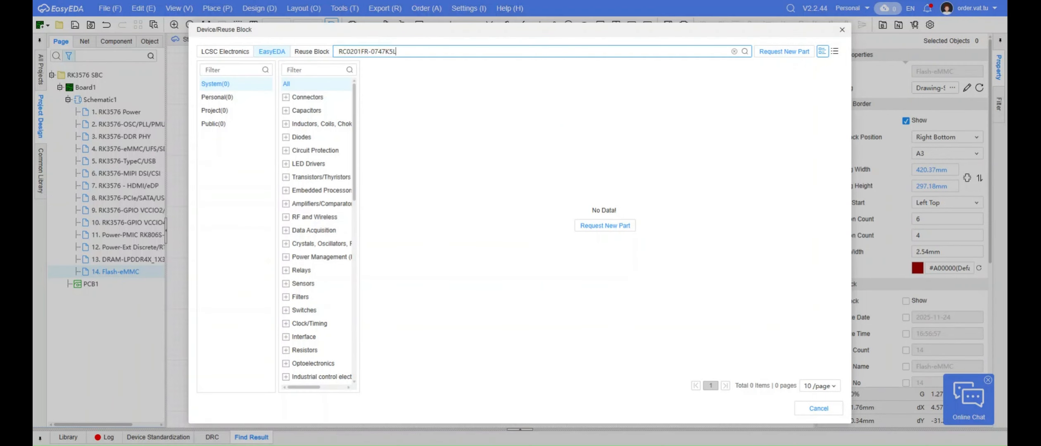
Place the 47 kΩ resistor RC0201FR-0747KL from the EasyEDA library below R83 and set both resistors' labels on either side of their bodies
{"action": "key", "text": "Return"}
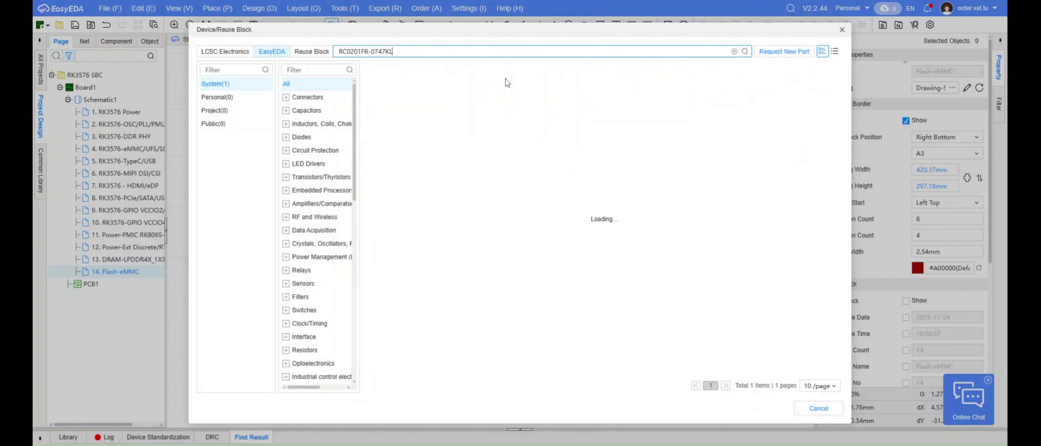
{"action": "left_click", "coordinate": [820, 134]}
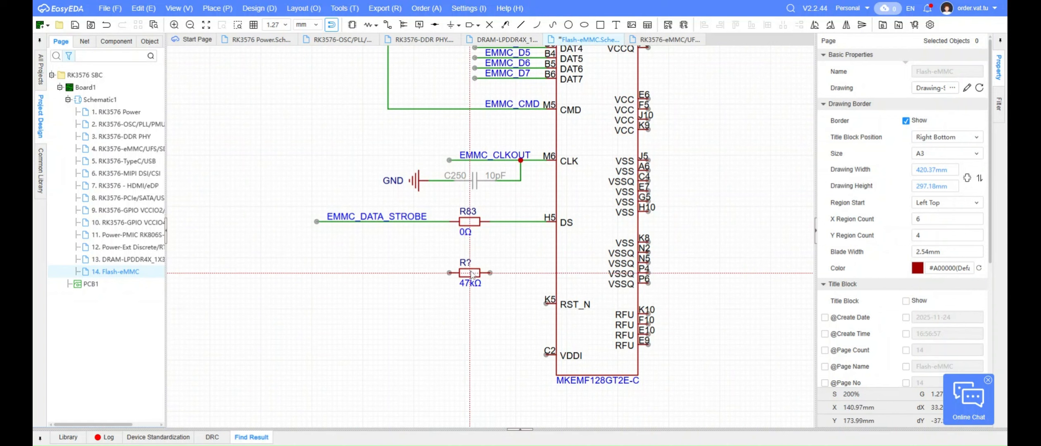
{"action": "scroll", "coordinate": [479, 245], "scroll_direction": "up", "scroll_amount": 5}
{"action": "left_click", "coordinate": [388, 241]}
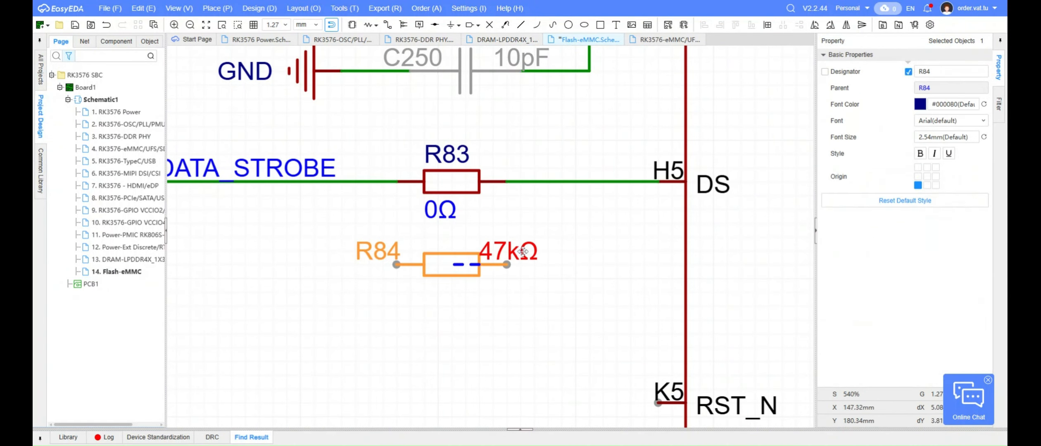
{"action": "left_click_drag", "start_coordinate": [429, 201], "coordinate": [519, 174]}
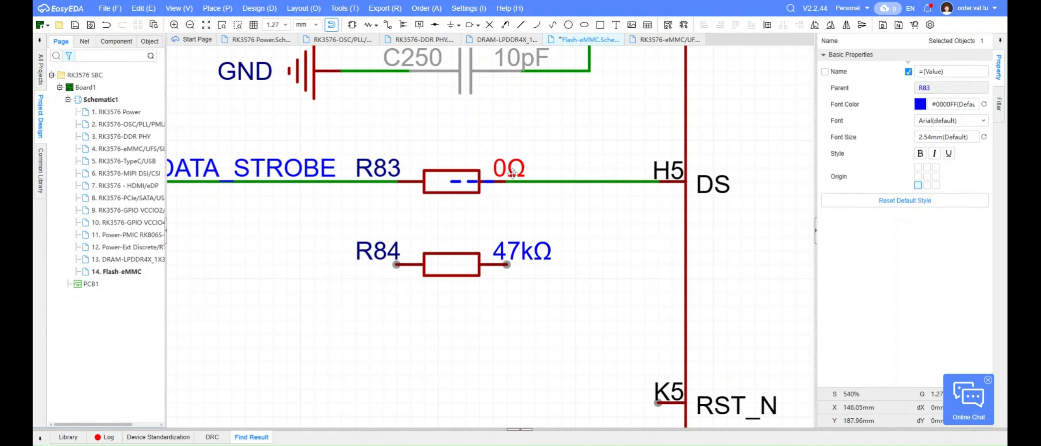
Move R84 closer to R83 and wire its end nearest U20.1 to the DS line
{"action": "left_click_drag", "start_coordinate": [456, 263], "coordinate": [456, 235]}
{"action": "left_click", "coordinate": [508, 237]}
{"action": "left_click", "coordinate": [603, 182]}
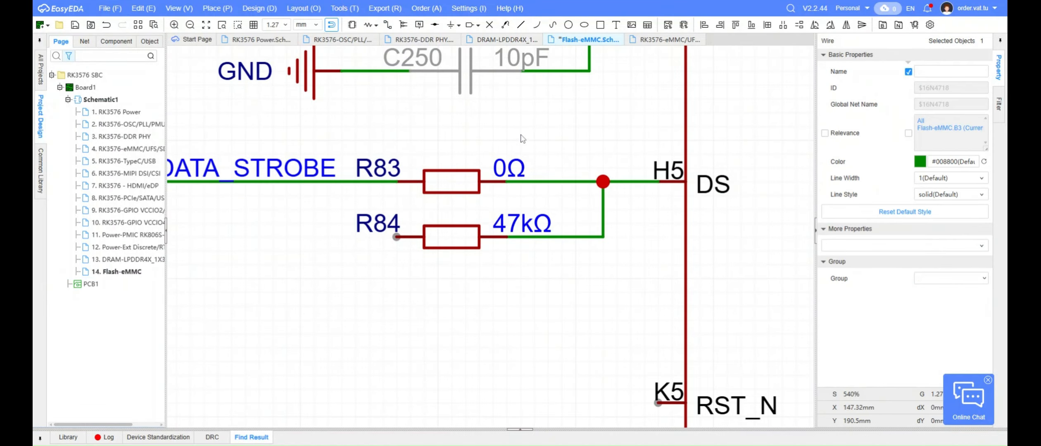
Place a copy of C250's GND symbol beside the free end of R84
{"action": "right_click_drag", "start_coordinate": [521, 139], "coordinate": [660, 176]}
{"action": "left_click", "coordinate": [461, 108]}
{"action": "key", "text": "ctrl+v"}
{"action": "key", "text": "Escape"}
{"action": "left_click", "coordinate": [448, 109]}
{"action": "key", "text": "ctrl+c"}
{"action": "key", "text": "ctrl+v"}
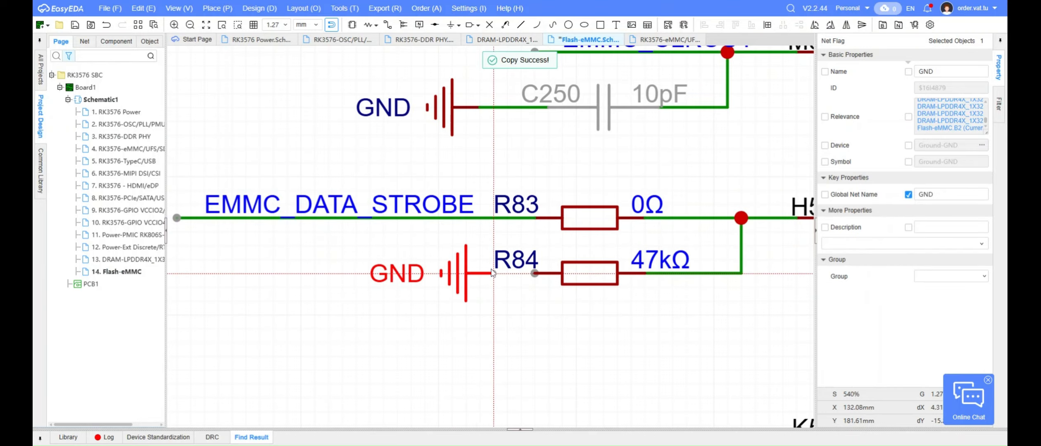
{"action": "left_click", "coordinate": [481, 275]}
Wire the new GND symbol to the free end of R84
{"action": "key", "text": "alt+w"}
{"action": "left_click", "coordinate": [480, 274]}
{"action": "left_click", "coordinate": [535, 273]}
{"action": "right_click", "coordinate": [511, 318]}
Exclude R84 from the BOM and shift it slightly along its wire toward U20.1
{"action": "left_click", "coordinate": [607, 271]}
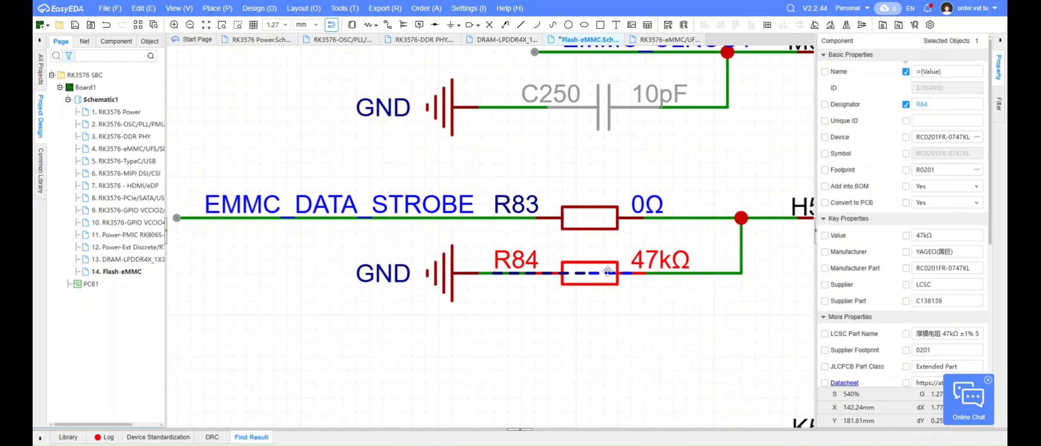
{"action": "left_click", "coordinate": [920, 211]}
{"action": "scroll", "coordinate": [535, 283], "scroll_direction": "down", "scroll_amount": 3}
{"action": "scroll", "coordinate": [535, 282], "scroll_direction": "up", "scroll_amount": 3}
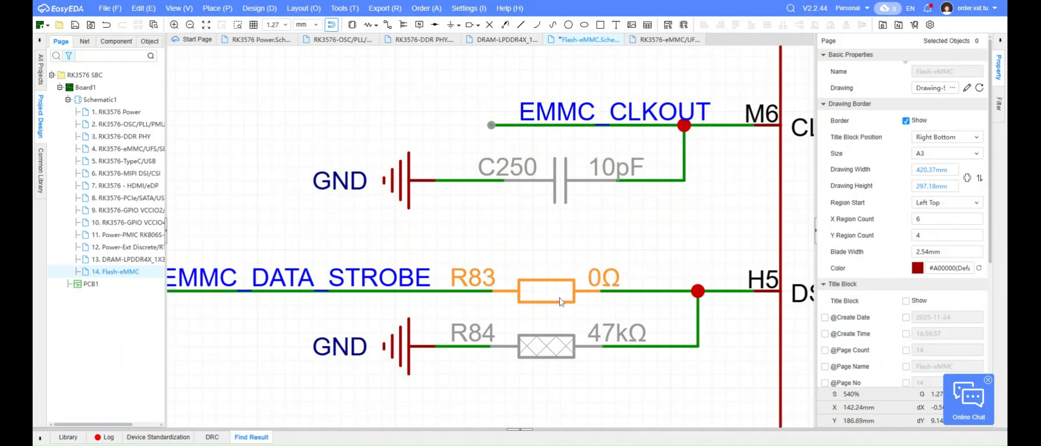
{"action": "left_click_drag", "start_coordinate": [551, 358], "coordinate": [565, 359]}
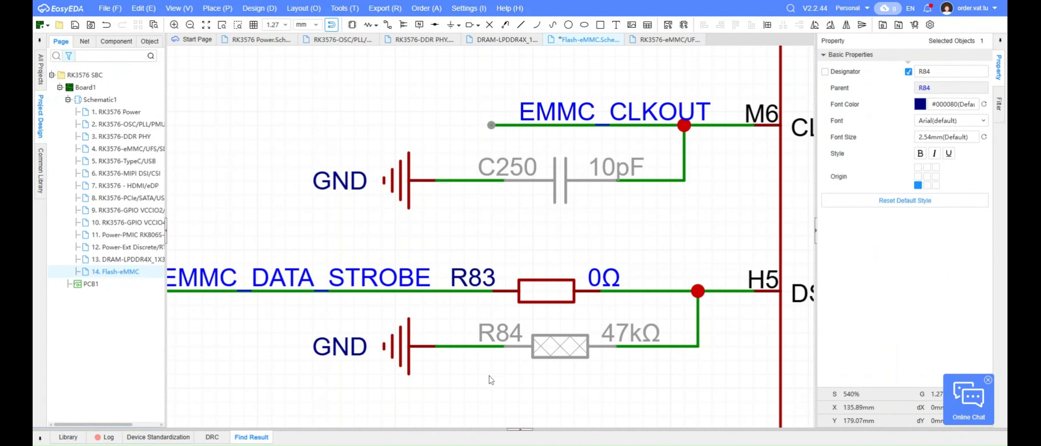
Place a copy of the 10 kΩ resistor R82 below the EMMC_DATA_STROBE line, outside U20.1's RST_N pin
{"action": "scroll", "coordinate": [485, 354], "scroll_direction": "down", "scroll_amount": 5}
{"action": "left_click", "coordinate": [395, 98]}
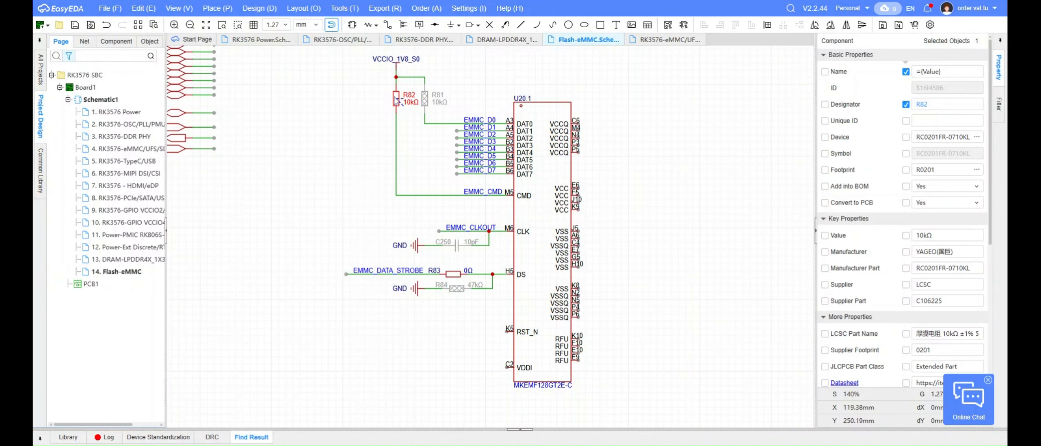
{"action": "key", "text": "ctrl+c"}
{"action": "key", "text": "ctrl+v"}
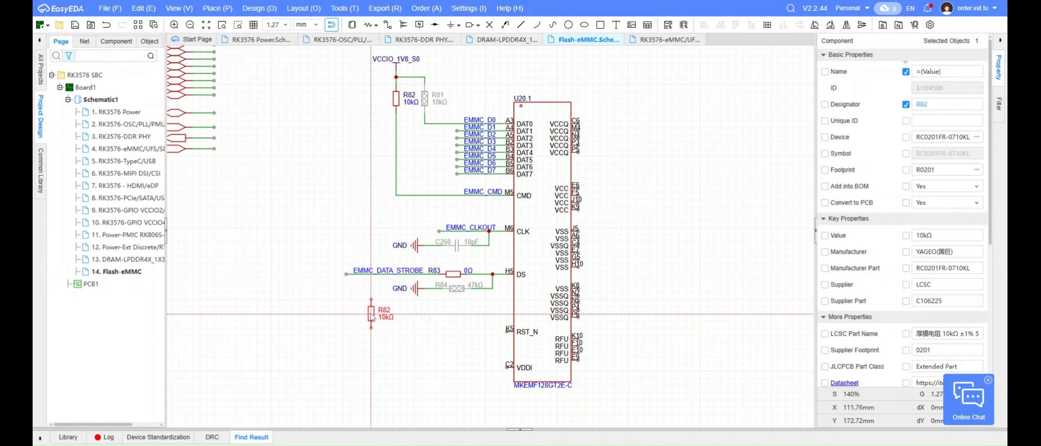
{"action": "left_click", "coordinate": [372, 315]}
Wire U20.1's RST_N pin (K5) to the lower end of R85
{"action": "key", "text": "alt+w"}
{"action": "scroll", "coordinate": [465, 342], "scroll_direction": "up", "scroll_amount": 4}
{"action": "left_click", "coordinate": [577, 316]}
{"action": "left_click", "coordinate": [208, 306]}
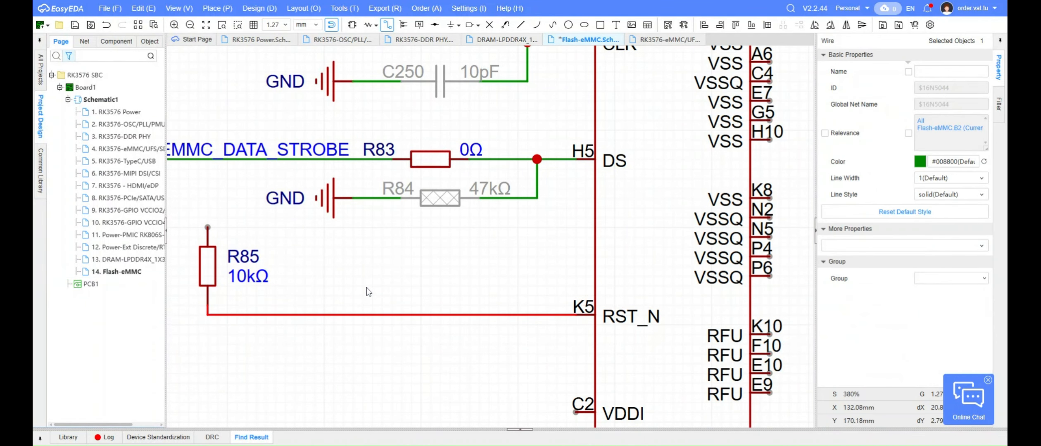
{"action": "key", "text": "Escape"}
Add a net label to the wire between R85 and the RST_N pin
{"action": "key", "text": "p"}
{"action": "key", "text": "n"}
{"action": "left_click", "coordinate": [407, 349]}
{"action": "key", "text": "Escape"}
Rename the RST_N wire's net label to EMMC_RSTN, copying the name from the page's port list
{"action": "scroll", "coordinate": [469, 341], "scroll_direction": "down", "scroll_amount": 6}
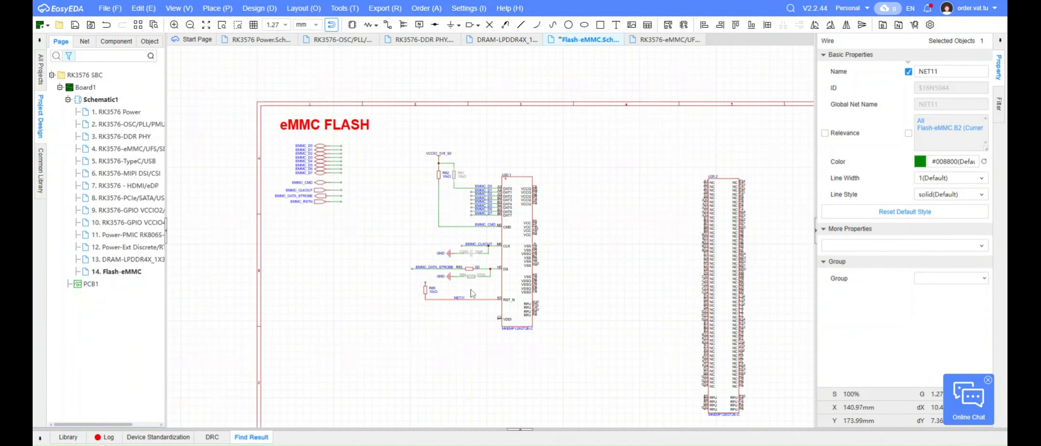
{"action": "scroll", "coordinate": [314, 244], "scroll_direction": "up", "scroll_amount": 4}
{"action": "left_click", "coordinate": [324, 226]}
{"action": "double_click", "coordinate": [324, 226]}
{"action": "key", "text": "ctrl+c"}
{"action": "scroll", "coordinate": [525, 249], "scroll_direction": "down", "scroll_amount": 5}
{"action": "scroll", "coordinate": [620, 351], "scroll_direction": "up", "scroll_amount": 6}
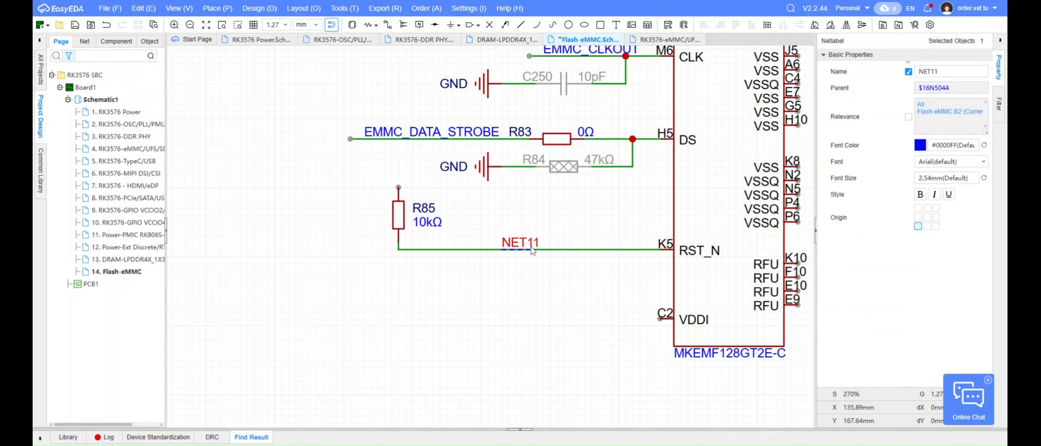
{"action": "double_click", "coordinate": [532, 245]}
{"action": "key", "text": "ctrl+v"}
{"action": "key", "text": "Return"}
{"action": "left_click", "coordinate": [516, 302]}
Place a copy of the VCCIO_1V8_S0 power symbol above R85
{"action": "scroll", "coordinate": [450, 157], "scroll_direction": "down", "scroll_amount": 6}
{"action": "scroll", "coordinate": [448, 78], "scroll_direction": "up", "scroll_amount": 5}
{"action": "left_click", "coordinate": [480, 183]}
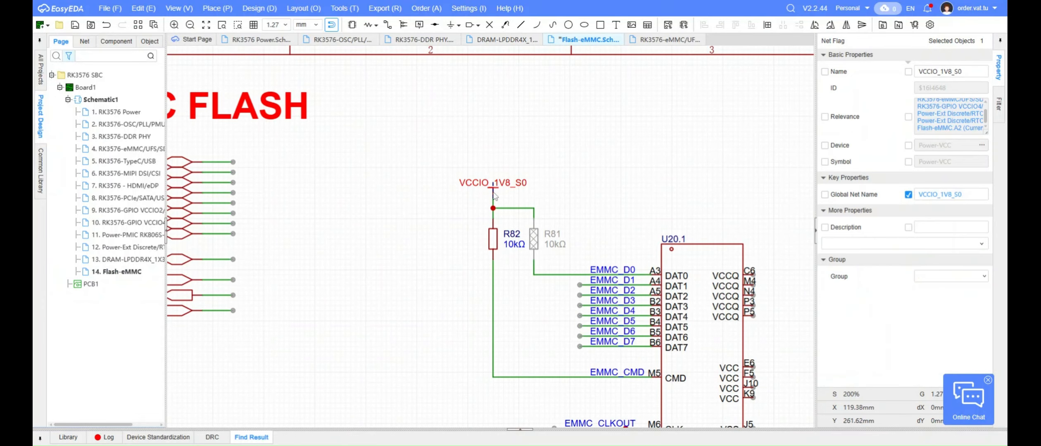
{"action": "key", "text": "ctrl+c"}
{"action": "scroll", "coordinate": [480, 183], "scroll_direction": "down", "scroll_amount": 5}
{"action": "scroll", "coordinate": [470, 290], "scroll_direction": "up", "scroll_amount": 7}
{"action": "key", "text": "ctrl+v"}
{"action": "left_click", "coordinate": [471, 284]}
Wire the copied VCCIO_1V8_S0 symbol to the upper end of R85
{"action": "scroll", "coordinate": [471, 285], "scroll_direction": "up", "scroll_amount": 5}
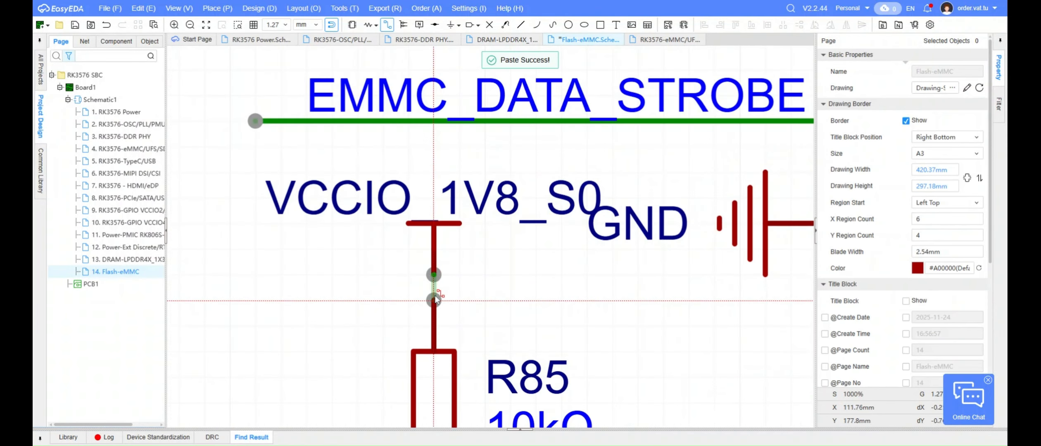
{"action": "left_click", "coordinate": [431, 290]}
{"action": "double_click", "coordinate": [377, 208]}
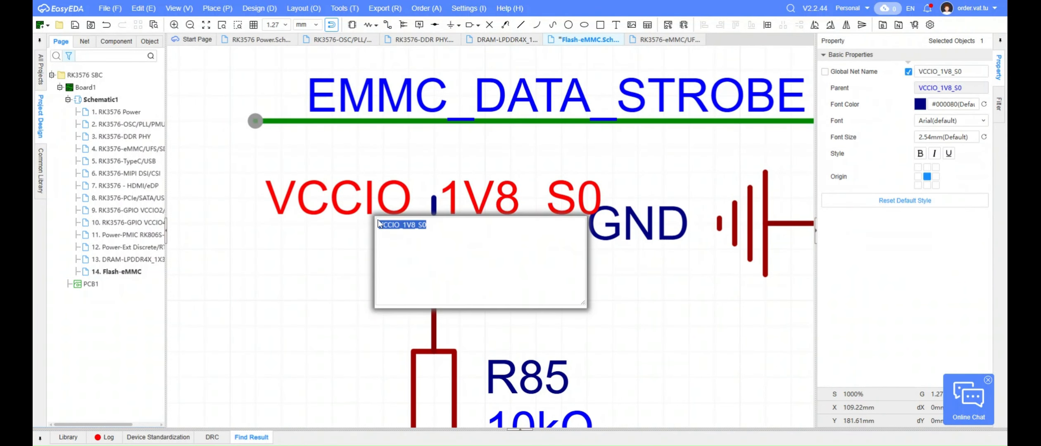
{"action": "key", "text": "Return"}
{"action": "left_click", "coordinate": [353, 264]}
Exclude R85 from the BOM and save the schematic
{"action": "scroll", "coordinate": [397, 274], "scroll_direction": "down", "scroll_amount": 5}
{"action": "left_click", "coordinate": [412, 324]}
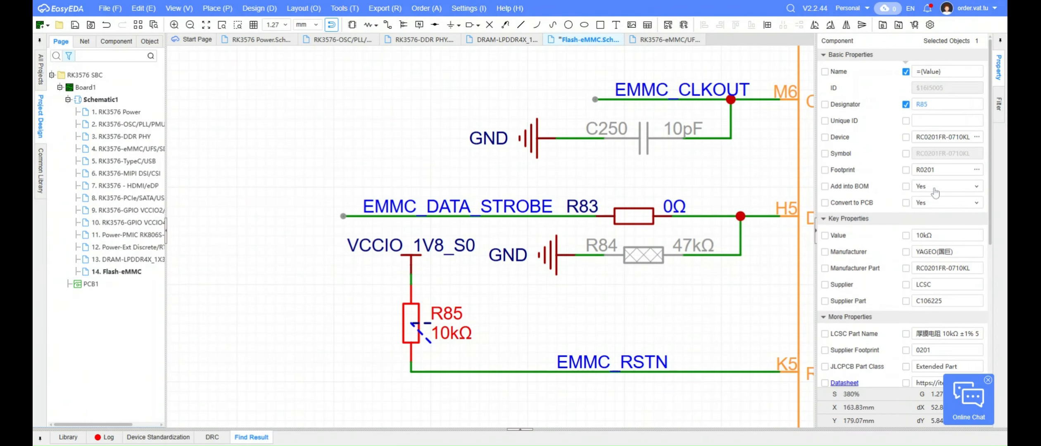
{"action": "left_click", "coordinate": [938, 185]}
{"action": "left_click", "coordinate": [938, 211]}
{"action": "left_click", "coordinate": [604, 315]}
{"action": "key", "text": "ctrl+s"}
Check what U20.1's VDDI pin (C2) requires in the eMMC datasheet's pin and signal description table
{"action": "scroll", "coordinate": [604, 316], "scroll_direction": "down", "scroll_amount": 7}
{"action": "right_click_drag", "start_coordinate": [609, 310], "coordinate": [534, 321]}
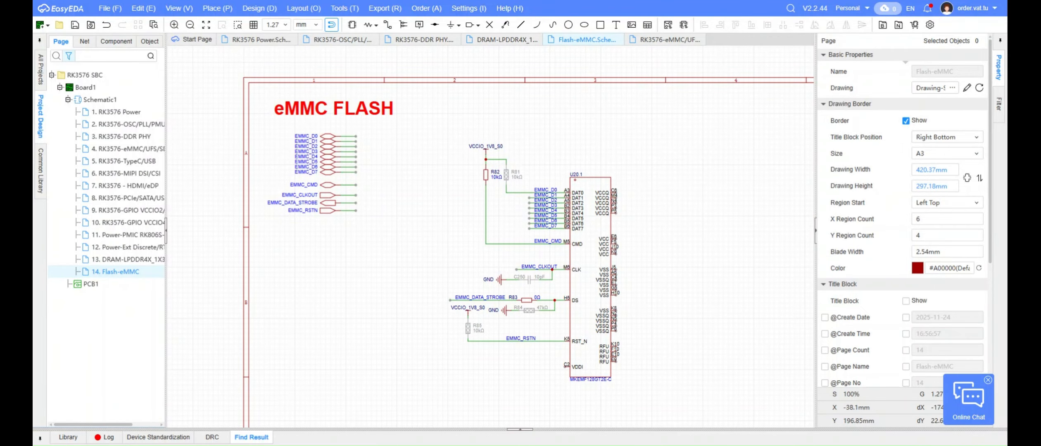
{"action": "left_click", "coordinate": [593, 358]}
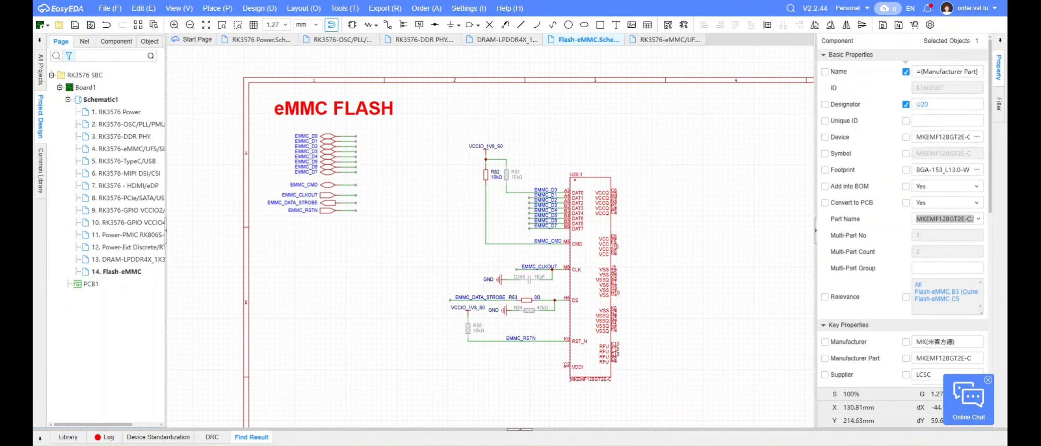
{"action": "left_click", "coordinate": [600, 392]}
{"action": "scroll", "coordinate": [601, 393], "scroll_direction": "up", "scroll_amount": 7}
{"action": "left_click", "coordinate": [527, 344]}
{"action": "left_click", "coordinate": [760, 192]}
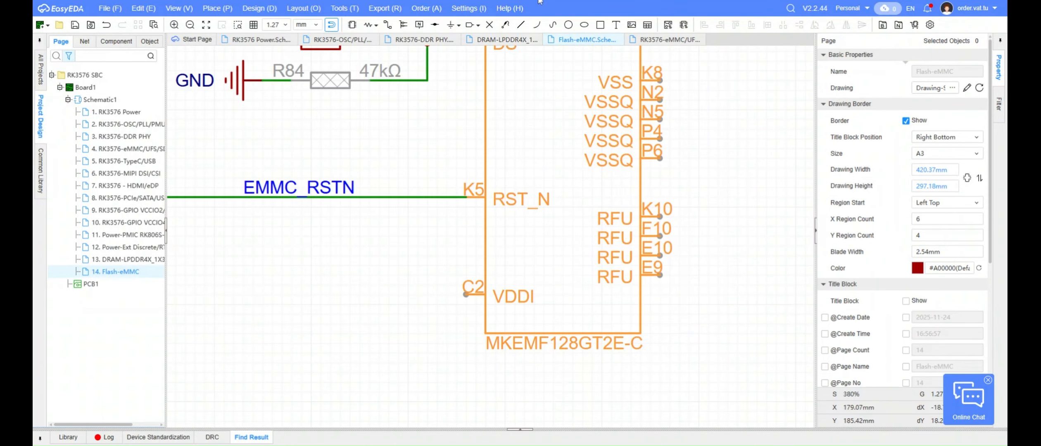
{"action": "left_click", "coordinate": [540, 1]}
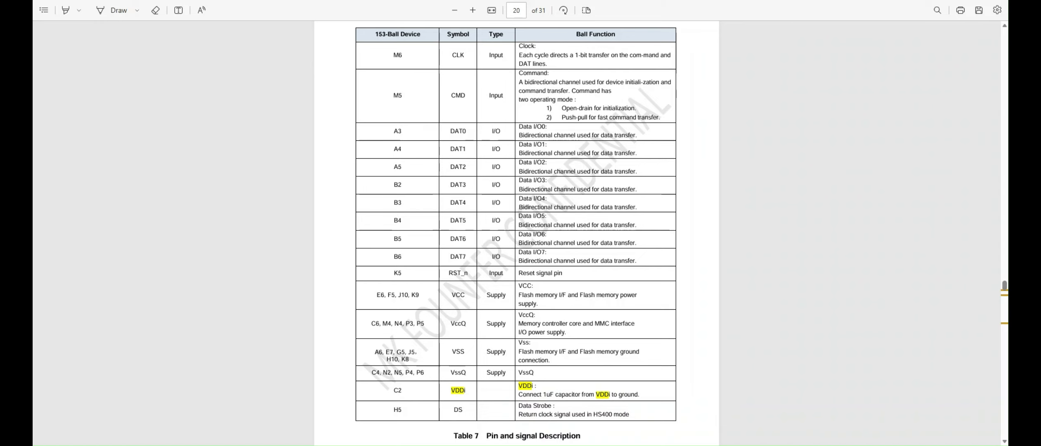
{"action": "left_click", "coordinate": [413, 0]}
Search the current schematic for a 1uF capacitor
{"action": "right_click_drag", "start_coordinate": [306, 273], "coordinate": [404, 269]}
{"action": "scroll", "coordinate": [407, 270], "scroll_direction": "down", "scroll_amount": 5}
{"action": "right_click_drag", "start_coordinate": [397, 298], "coordinate": [430, 309]}
{"action": "key", "text": "ctrl+f"}
{"action": "type", "text": "1u"}
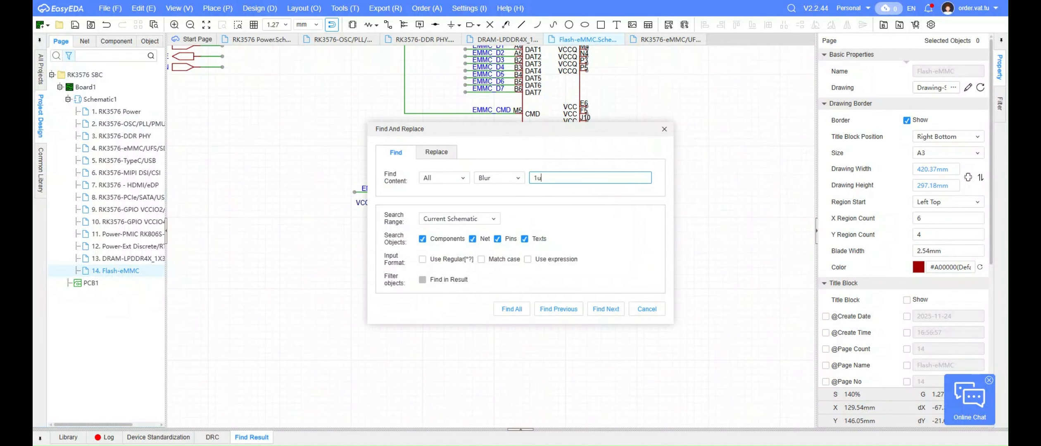
{"action": "type", "text": "f"}
{"action": "key", "text": "Return"}
{"action": "left_click", "coordinate": [664, 129]}
Copy the 1uF capacitor C68 together with its GND symbol from the RK3576-DDR PHY page
{"action": "scroll", "coordinate": [541, 222], "scroll_direction": "up", "scroll_amount": 6}
{"action": "left_click_drag", "start_coordinate": [492, 331], "coordinate": [395, 264]}
{"action": "key", "text": "ctrl+c"}
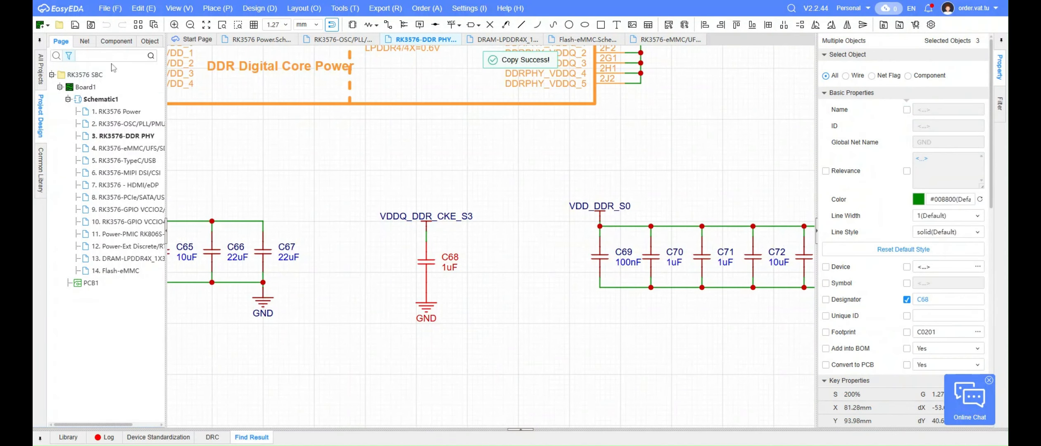
Paste the 1uF capacitor and GND symbol on the Flash-eMMC page, below and outside U20.1's VDDI pin
{"action": "double_click", "coordinate": [115, 271]}
{"action": "scroll", "coordinate": [504, 298], "scroll_direction": "up", "scroll_amount": 4}
{"action": "key", "text": "ctrl+v"}
{"action": "scroll", "coordinate": [319, 393], "scroll_direction": "down", "scroll_amount": 3}
{"action": "left_click", "coordinate": [330, 398]}
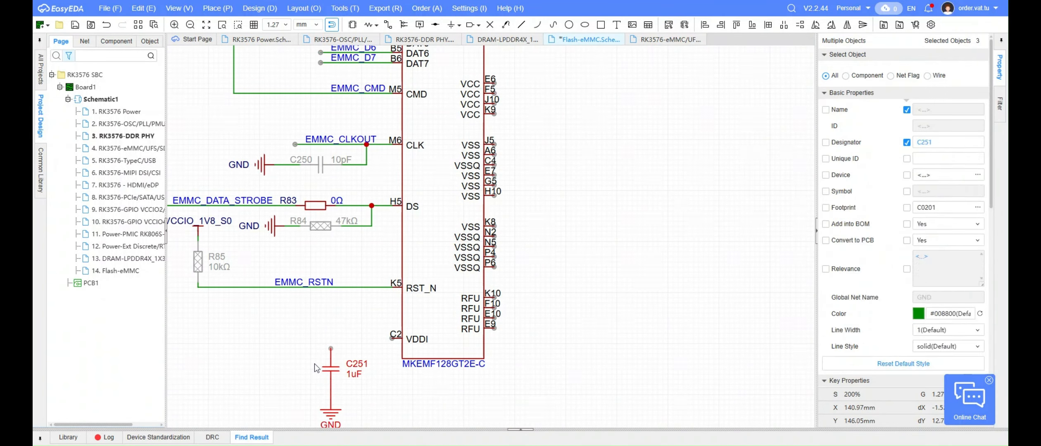
Place the copied 1uF capacitor with its GND symbol below VDDI, wire it to pin C2 and save the page
{"action": "left_click", "coordinate": [314, 364]}
{"action": "scroll", "coordinate": [323, 361], "scroll_direction": "up", "scroll_amount": 6}
{"action": "left_click", "coordinate": [577, 279]}
{"action": "left_click", "coordinate": [347, 318]}
{"action": "left_click", "coordinate": [293, 230]}
{"action": "scroll", "coordinate": [386, 232], "scroll_direction": "down", "scroll_amount": 6}
{"action": "key", "text": "ctrl+s"}
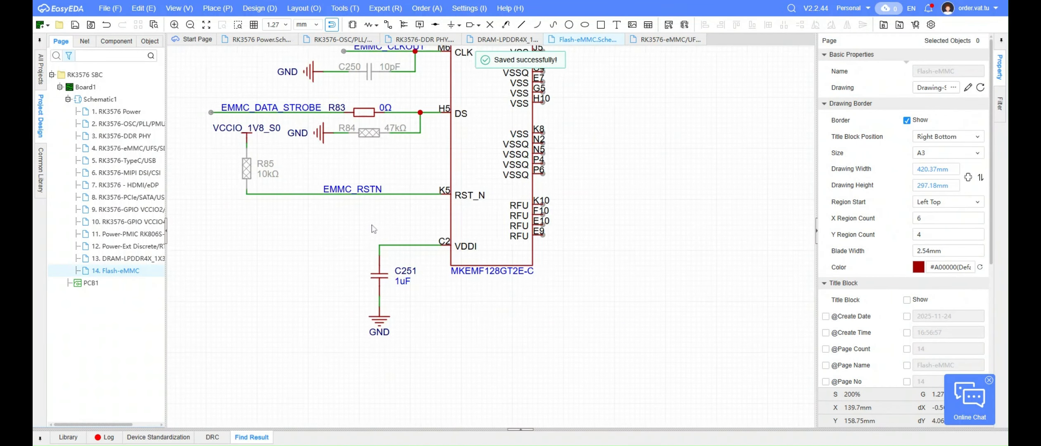
{"action": "scroll", "coordinate": [531, 226], "scroll_direction": "down", "scroll_amount": 3}
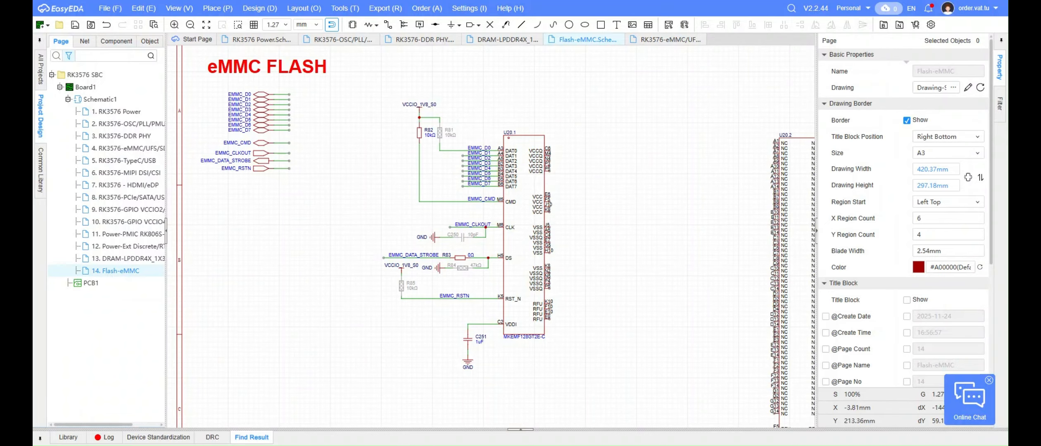
Mark U20.1's four RFU pins K10, F10, E10 and E9 with no-connect flags
{"action": "scroll", "coordinate": [589, 315], "scroll_direction": "up", "scroll_amount": 5}
{"action": "left_click", "coordinate": [482, 284]}
{"action": "left_click", "coordinate": [482, 298]}
{"action": "left_click", "coordinate": [483, 312]}
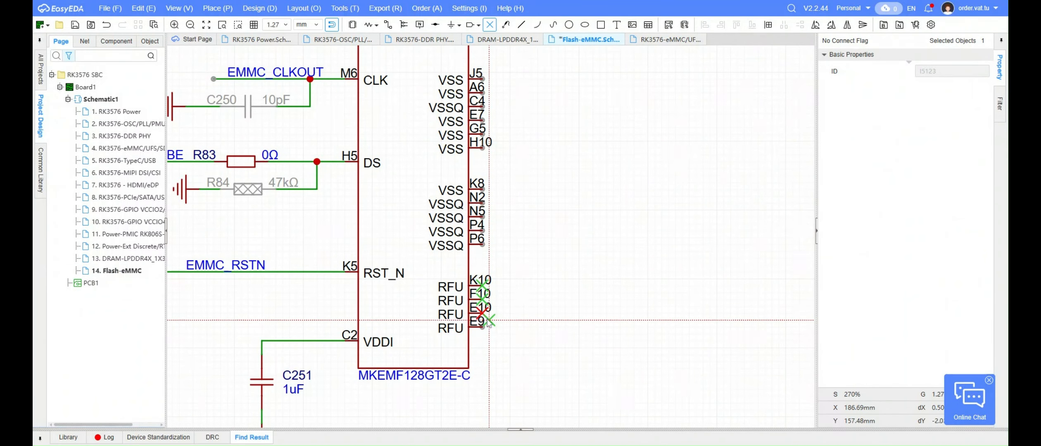
{"action": "left_click", "coordinate": [482, 326]}
{"action": "double_click", "coordinate": [582, 258]}
{"action": "right_click", "coordinate": [582, 263]}
Place a GND symbol beside the lower end of U20.1 and wire it up to VSS pin J5
{"action": "left_click", "coordinate": [450, 25]}
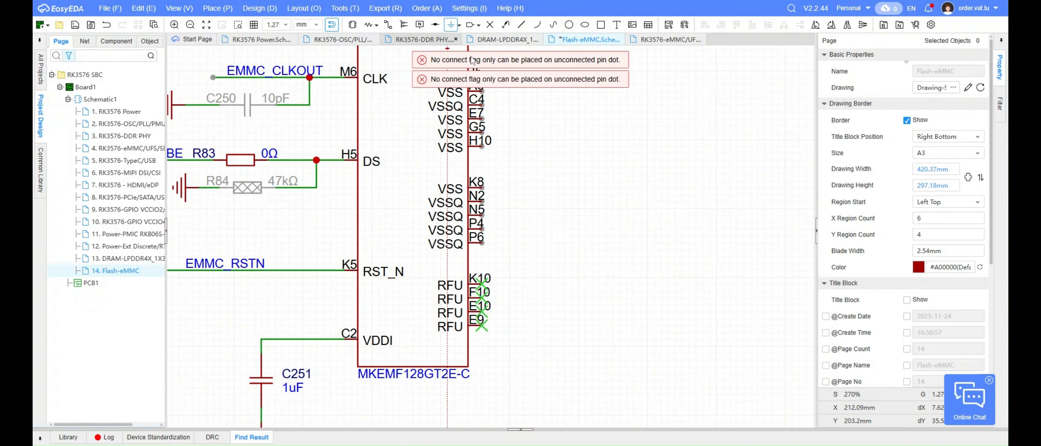
{"action": "left_click", "coordinate": [524, 339]}
{"action": "right_click", "coordinate": [572, 236]}
{"action": "right_click_drag", "start_coordinate": [574, 230], "coordinate": [588, 257]}
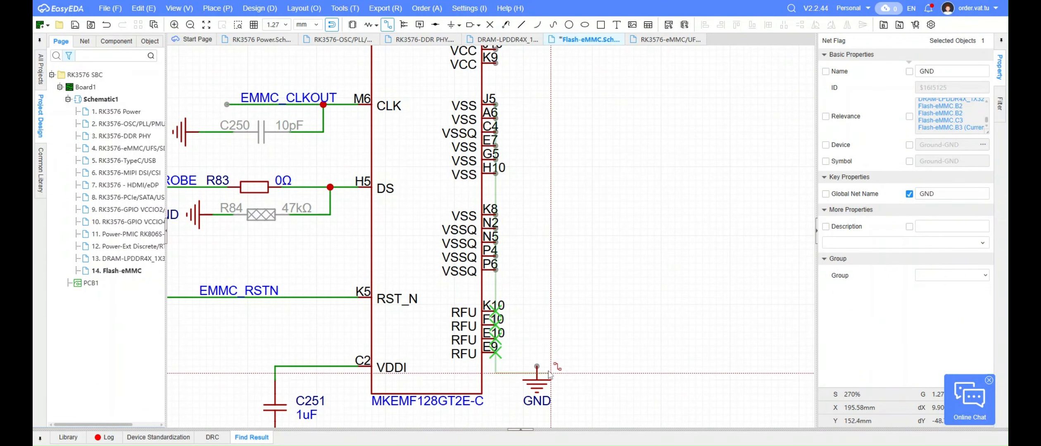
{"action": "left_click", "coordinate": [495, 104]}
{"action": "scroll", "coordinate": [500, 106], "scroll_direction": "up", "scroll_amount": 3}
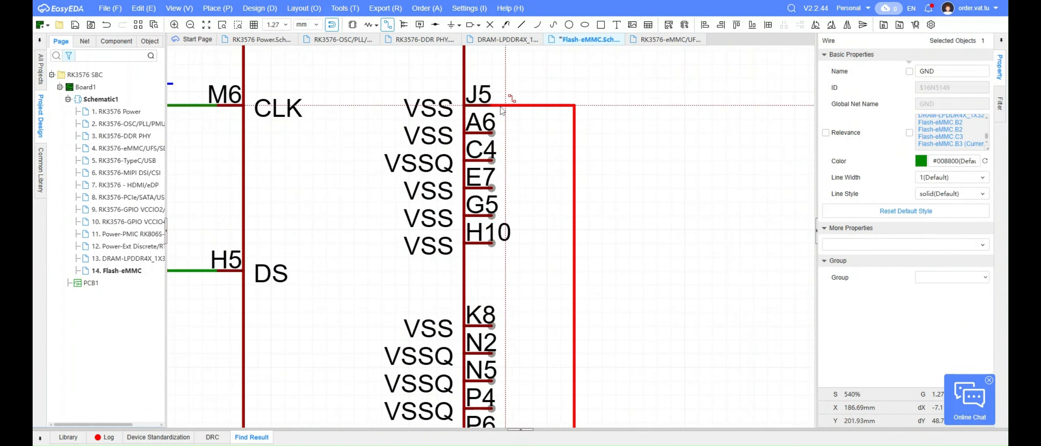
Wire U20.1's ground pins A6, C4, E7, G5 and H10 to the vertical GND wire
{"action": "left_click", "coordinate": [494, 133]}
{"action": "left_click", "coordinate": [494, 161]}
{"action": "left_click", "coordinate": [494, 188]}
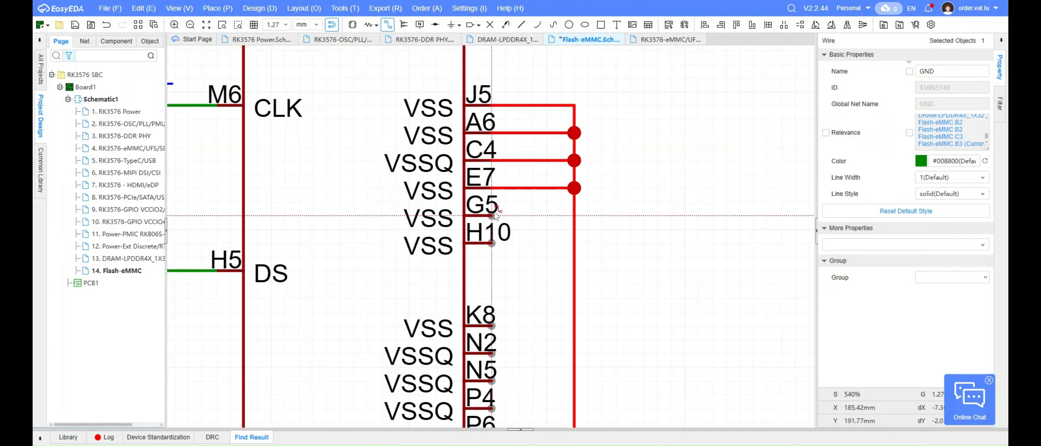
{"action": "left_click", "coordinate": [494, 215]}
{"action": "left_click", "coordinate": [493, 244]}
{"action": "left_click", "coordinate": [574, 243]}
{"action": "right_click_drag", "start_coordinate": [561, 263], "coordinate": [594, 168]}
Connect U20.1's lower ground pins K8, N2, N5, P4 and P6 to the vertical GND wire
{"action": "left_click", "coordinate": [526, 231]}
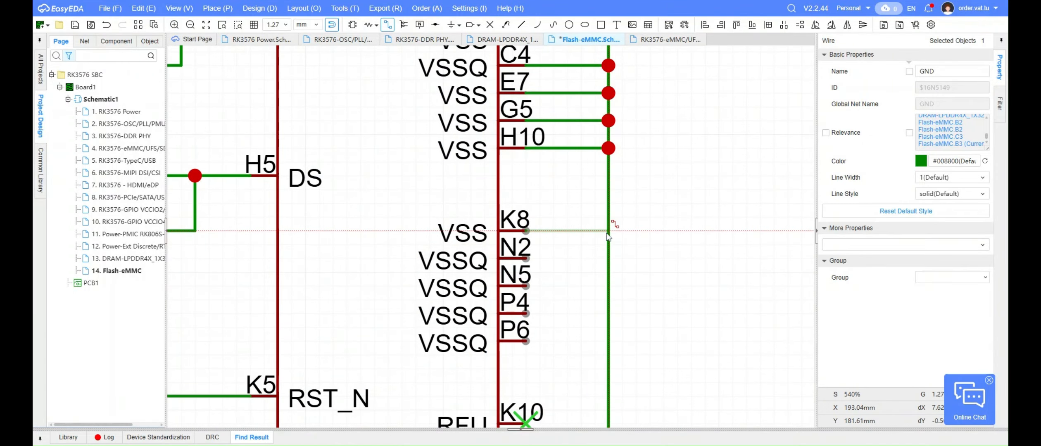
{"action": "left_click", "coordinate": [608, 231]}
{"action": "left_click", "coordinate": [526, 259]}
{"action": "left_click", "coordinate": [608, 259]}
{"action": "left_click", "coordinate": [526, 286]}
{"action": "left_click", "coordinate": [608, 285]}
{"action": "left_click", "coordinate": [526, 313]}
{"action": "left_click", "coordinate": [608, 314]}
{"action": "left_click", "coordinate": [526, 341]}
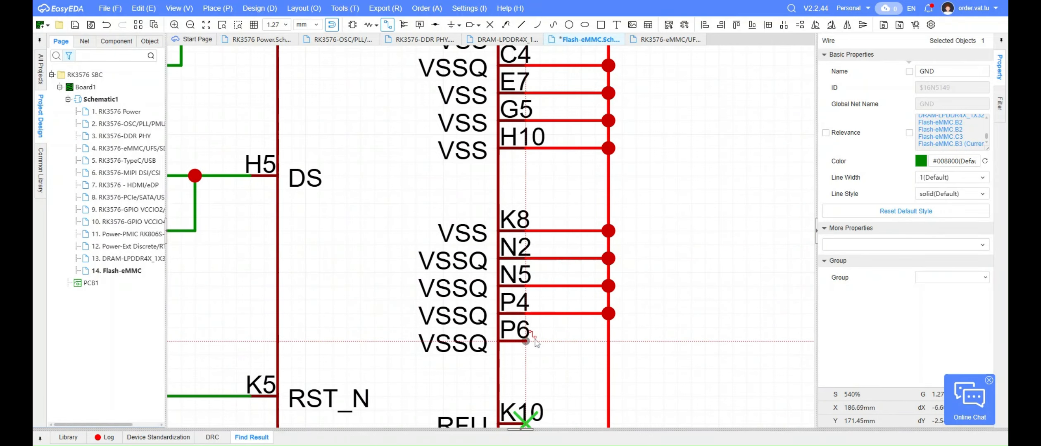
{"action": "left_click", "coordinate": [608, 341]}
{"action": "right_click", "coordinate": [623, 339]}
{"action": "scroll", "coordinate": [670, 264], "scroll_direction": "down", "scroll_amount": 4}
{"action": "right_click_drag", "start_coordinate": [701, 250], "coordinate": [615, 299]}
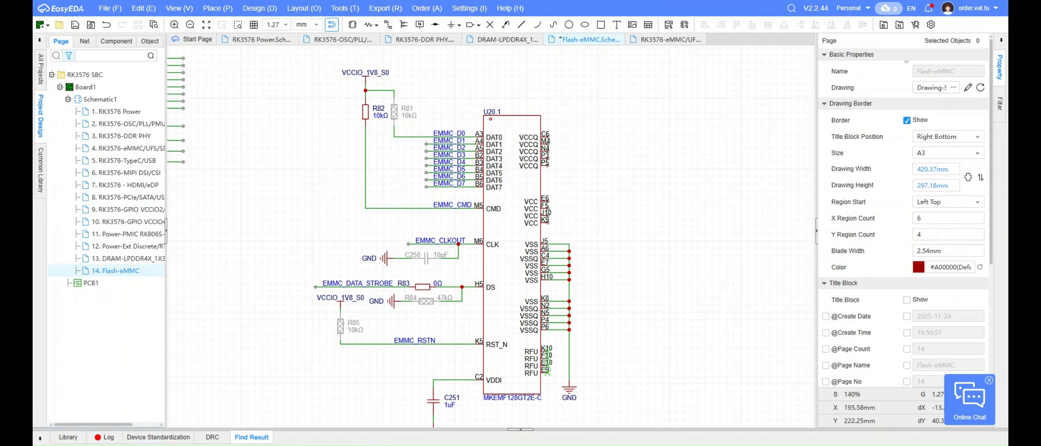
Wire U20.1's VCC pins E6, F5, J10 and K9 together on one short vertical wire
{"action": "mouse_move", "coordinate": [616, 188]}
{"action": "right_mouse_down"}
{"action": "mouse_move", "coordinate": [566, 204]}
{"action": "mouse_move", "coordinate": [520, 256]}
{"action": "right_mouse_up"}
{"action": "key", "text": "alt+w"}
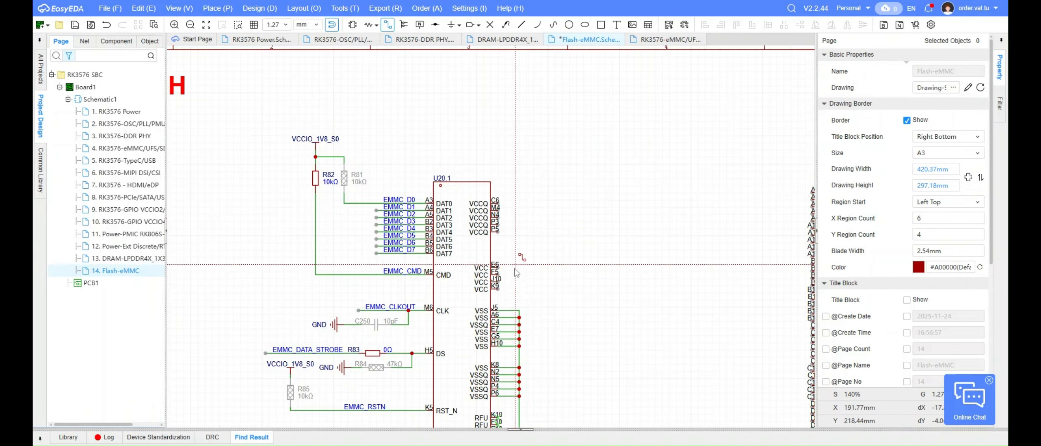
{"action": "scroll", "coordinate": [516, 264], "scroll_direction": "up", "scroll_amount": 4}
{"action": "left_click", "coordinate": [460, 215]}
{"action": "left_click", "coordinate": [488, 134]}
{"action": "left_click", "coordinate": [460, 132]}
{"action": "left_click", "coordinate": [460, 160]}
{"action": "left_click", "coordinate": [488, 160]}
{"action": "left_click", "coordinate": [460, 188]}
{"action": "left_click", "coordinate": [488, 188]}
{"action": "scroll", "coordinate": [492, 194], "scroll_direction": "down", "scroll_amount": 4}
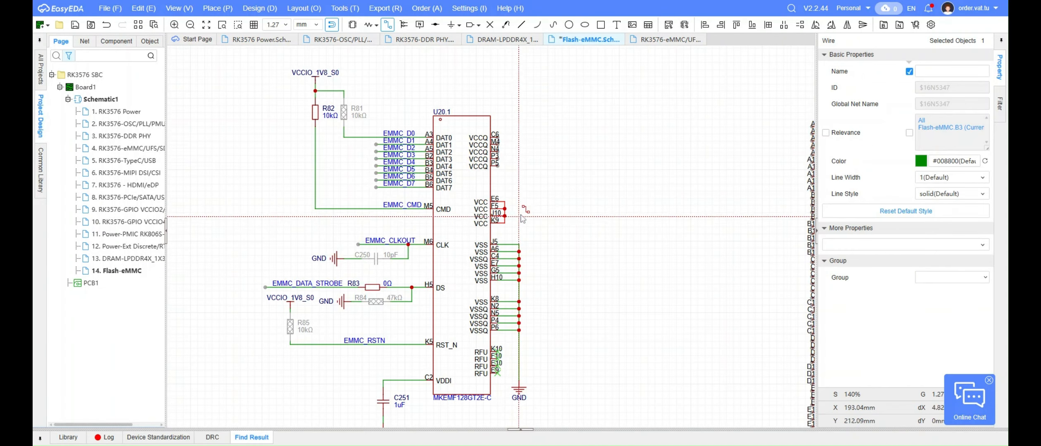
Copy the VCC pin wiring onto the VCCQ pins so that C6, M4, N4, P3 and P5 are joined
{"action": "scroll", "coordinate": [505, 215], "scroll_direction": "up", "scroll_amount": 3}
{"action": "key", "text": "ctrl+c"}
{"action": "left_click", "coordinate": [551, 138]}
{"action": "right_click_drag", "start_coordinate": [550, 138], "coordinate": [540, 285]}
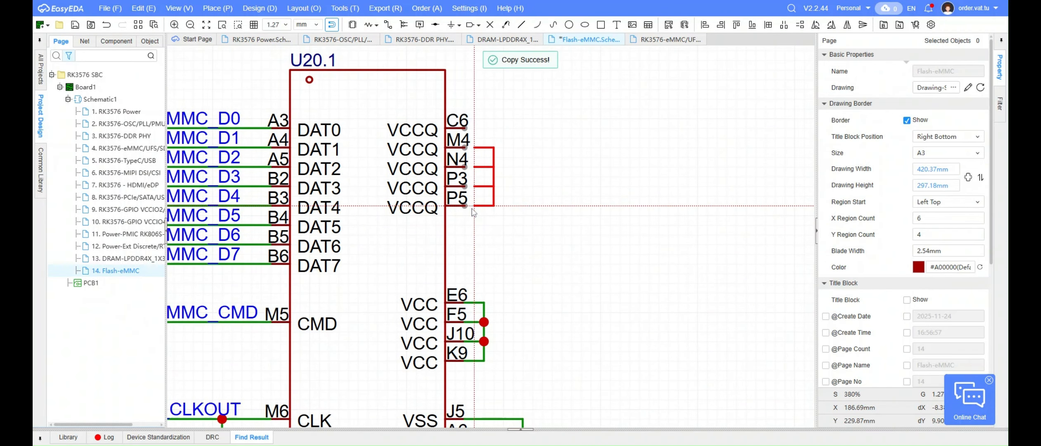
{"action": "left_click", "coordinate": [464, 207]}
{"action": "scroll", "coordinate": [495, 132], "scroll_direction": "down", "scroll_amount": 5}
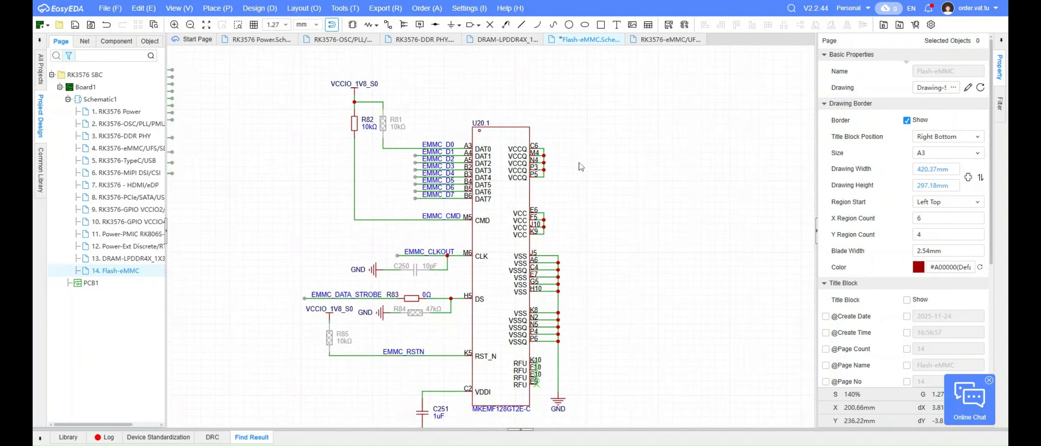
On the DRAM-LPDDR4X page, show the designator of the 10uF capacitor on the VDD1_1V8_DDR_S3 rail
{"action": "left_click", "coordinate": [124, 258]}
{"action": "right_click_drag", "start_coordinate": [524, 261], "coordinate": [521, 153]}
{"action": "scroll", "coordinate": [390, 316], "scroll_direction": "up", "scroll_amount": 2}
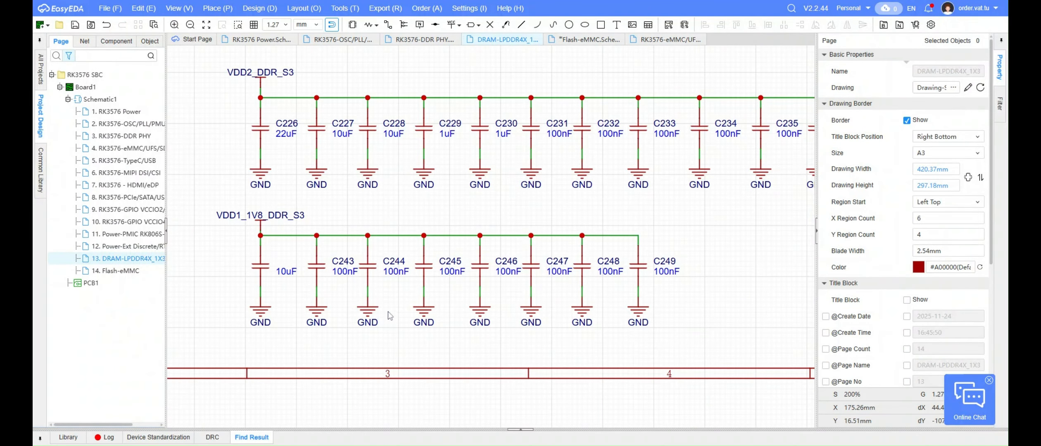
{"action": "left_click", "coordinate": [261, 268]}
{"action": "left_click", "coordinate": [907, 104]}
{"action": "left_click", "coordinate": [219, 276]}
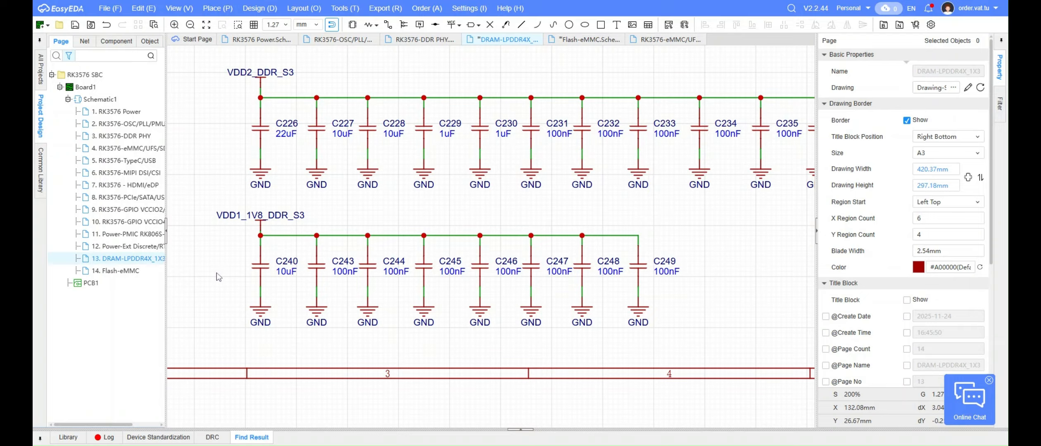
Copy the 100nF capacitors C243 and C244 with their GND symbols to the Flash-eMMC page, beside U20.1's VCCQ pins
{"action": "left_click_drag", "start_coordinate": [327, 291], "coordinate": [354, 290]}
{"action": "key", "text": "ctrl+c"}
{"action": "left_click", "coordinate": [116, 270]}
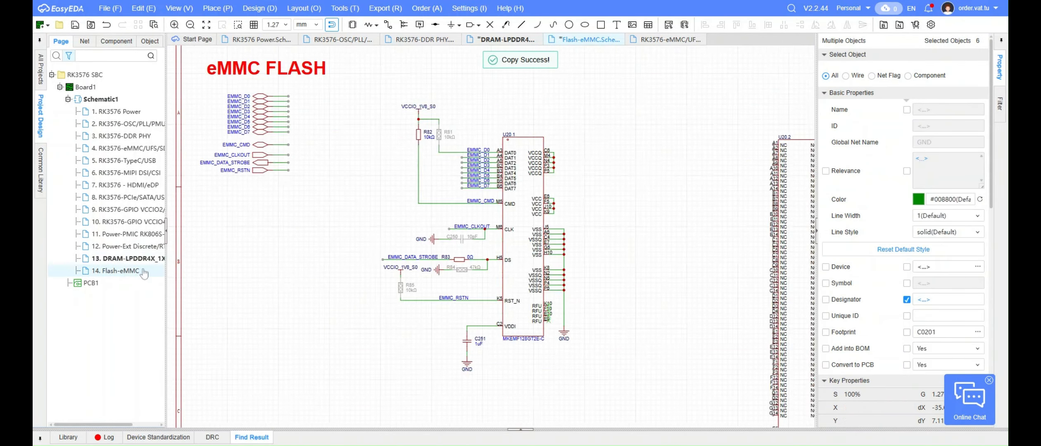
{"action": "scroll", "coordinate": [524, 273], "scroll_direction": "up", "scroll_amount": 3}
{"action": "key", "text": "ctrl+v"}
{"action": "left_click", "coordinate": [524, 273]}
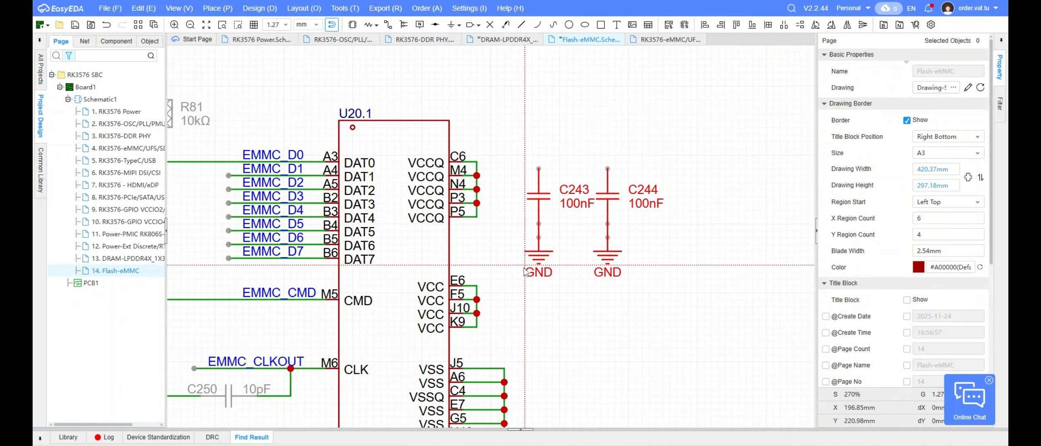
{"action": "scroll", "coordinate": [587, 252], "scroll_direction": "up", "scroll_amount": 5}
{"action": "scroll", "coordinate": [532, 196], "scroll_direction": "down", "scroll_amount": 5}
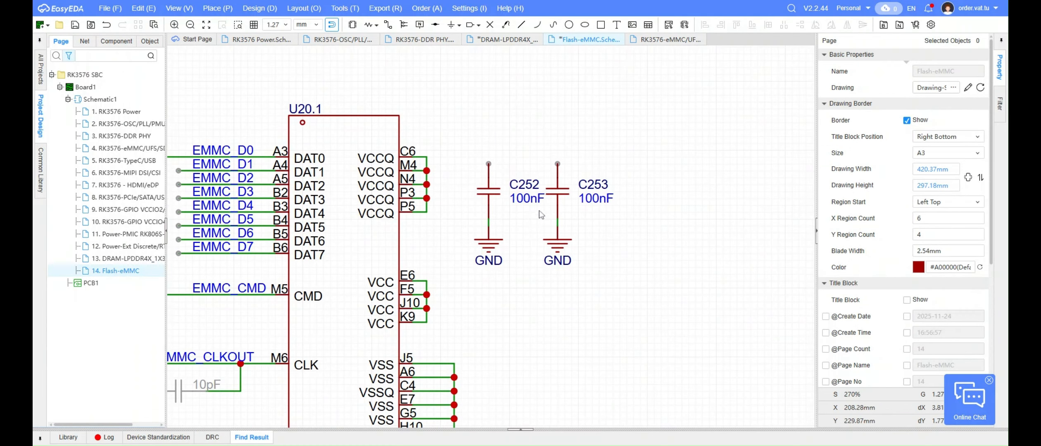
Wire the two 100nF capacitors C252 and C253 to U20.1's VCCQ net at pin C6
{"action": "key", "text": "alt+w"}
{"action": "scroll", "coordinate": [475, 160], "scroll_direction": "up", "scroll_amount": 5}
{"action": "left_click", "coordinate": [340, 152]}
{"action": "left_click", "coordinate": [704, 170]}
{"action": "left_click", "coordinate": [513, 171]}
{"action": "left_click", "coordinate": [513, 152]}
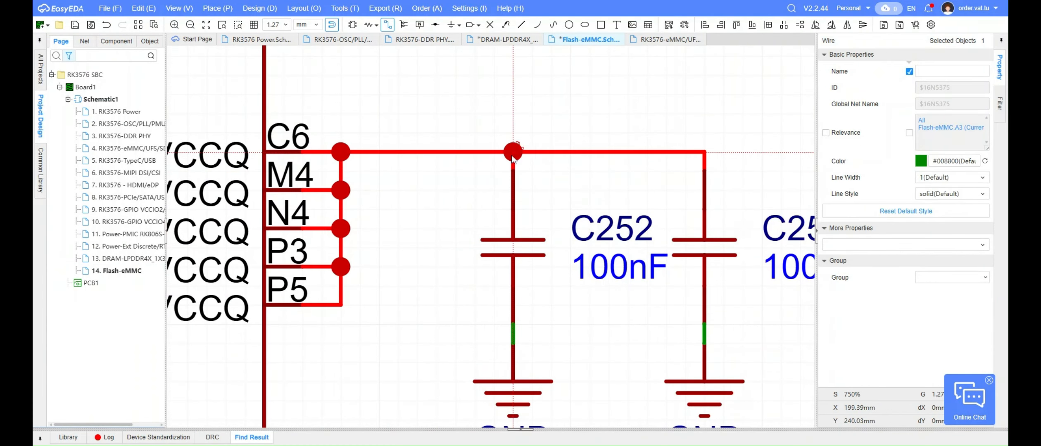
{"action": "right_click", "coordinate": [529, 95]}
{"action": "scroll", "coordinate": [530, 99], "scroll_direction": "down", "scroll_amount": 3}
Duplicate capacitors C252 and C253 with their GND symbols beside U20.1's VCC pins
{"action": "left_click_drag", "start_coordinate": [653, 280], "coordinate": [444, 175]}
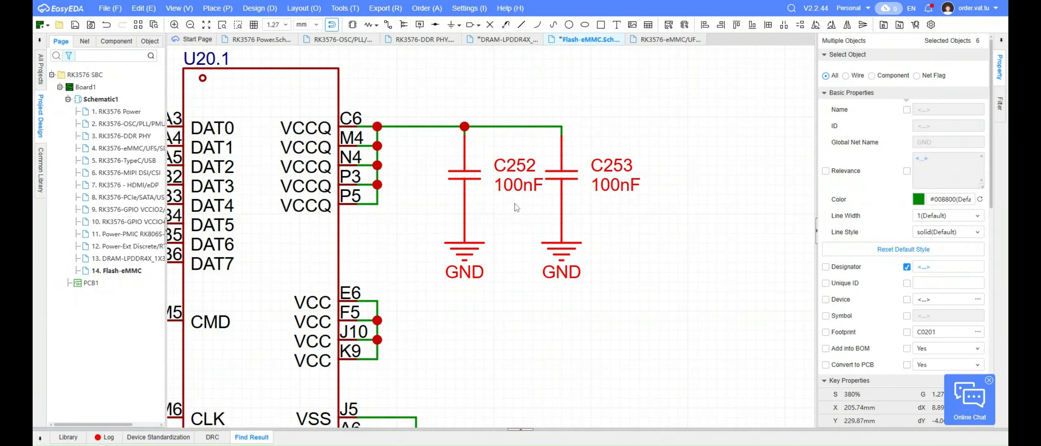
{"action": "key", "text": "ctrl+c"}
{"action": "key", "text": "ctrl+v"}
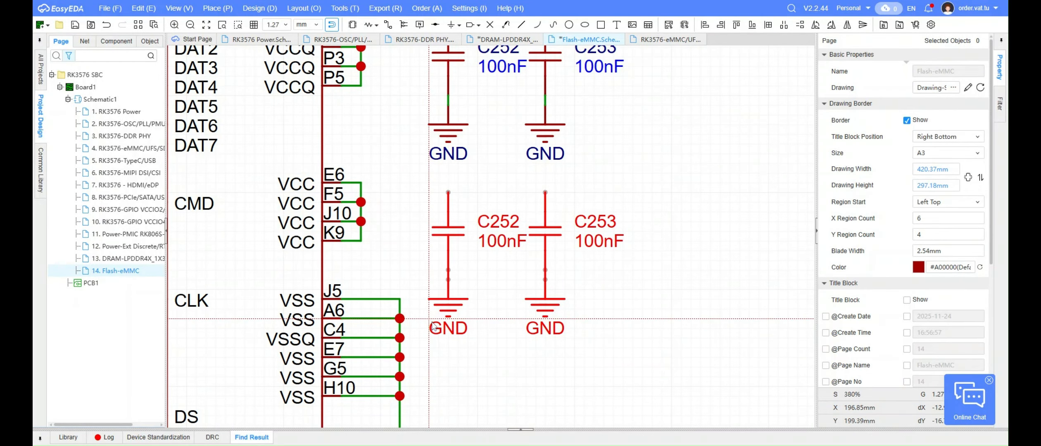
{"action": "left_click", "coordinate": [432, 322]}
Wire the two 100nF capacitors C254 and C255 to U20.1's VCC net at pin E6
{"action": "key", "text": "alt+w"}
{"action": "scroll", "coordinate": [368, 177], "scroll_direction": "up", "scroll_amount": 3}
{"action": "left_click", "coordinate": [354, 189]}
{"action": "left_click", "coordinate": [718, 206]}
{"action": "left_click", "coordinate": [526, 207]}
{"action": "left_click", "coordinate": [526, 190]}
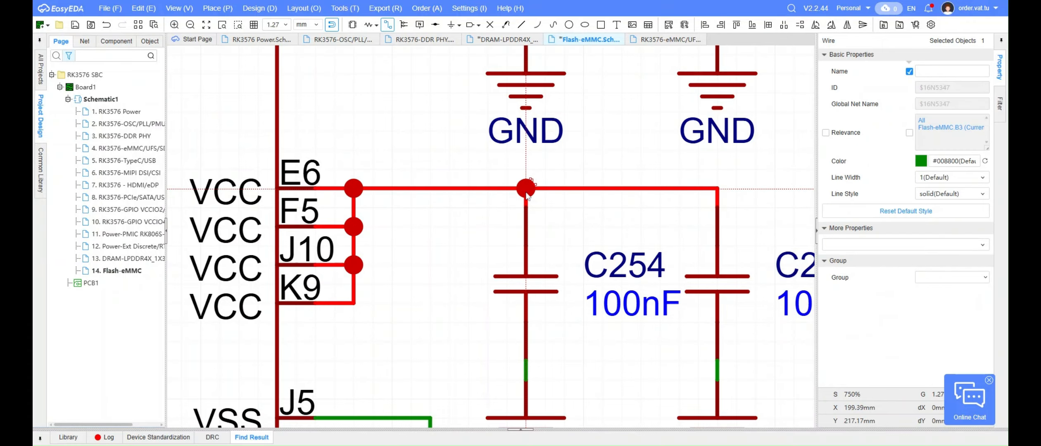
{"action": "key", "text": "Escape"}
{"action": "scroll", "coordinate": [528, 194], "scroll_direction": "down", "scroll_amount": 5}
{"action": "left_click", "coordinate": [641, 184]}
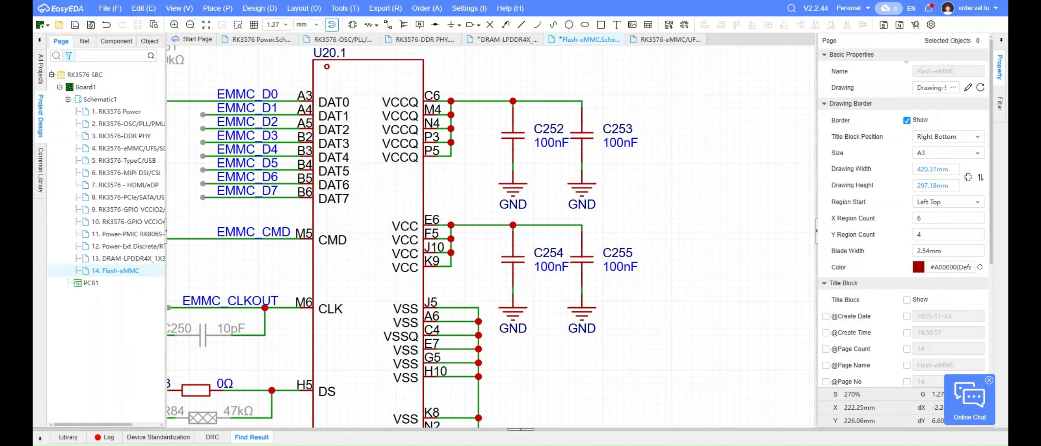
Search the current schematic for a 4.7uF capacitor and view the match on the HDMI/eDP page
{"action": "scroll", "coordinate": [487, 269], "scroll_direction": "down", "scroll_amount": 2}
{"action": "key", "text": "ctrl+f"}
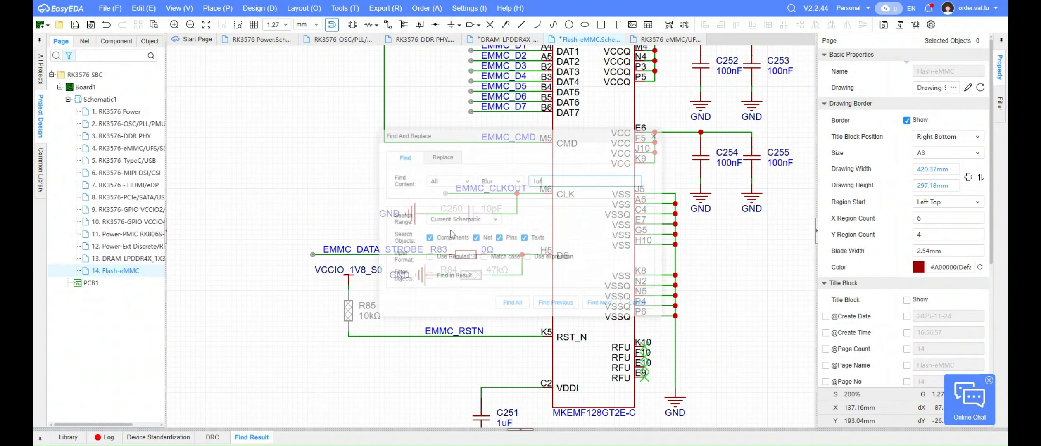
{"action": "type", "text": "4.7uf"}
{"action": "key", "text": "Return"}
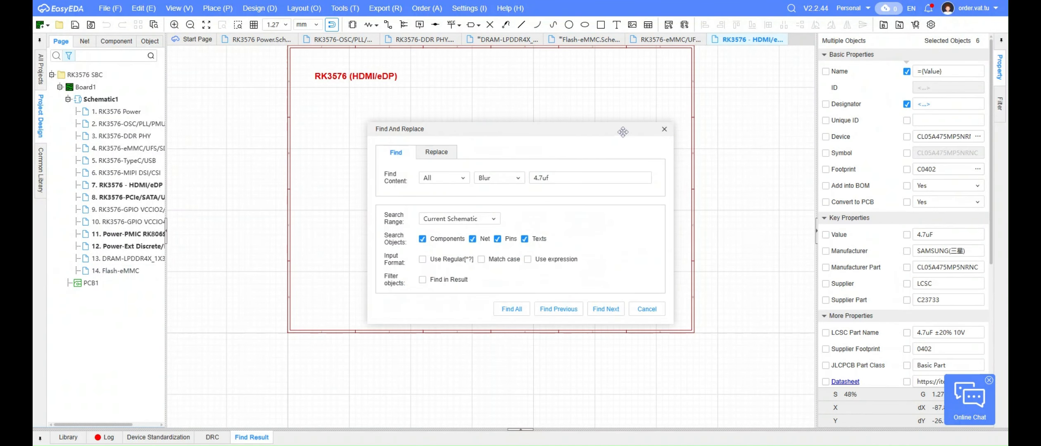
{"action": "left_click_drag", "start_coordinate": [623, 132], "coordinate": [819, 140]}
{"action": "scroll", "coordinate": [557, 205], "scroll_direction": "up", "scroll_amount": 3}
{"action": "left_click", "coordinate": [802, 319]}
{"action": "left_click", "coordinate": [860, 138]}
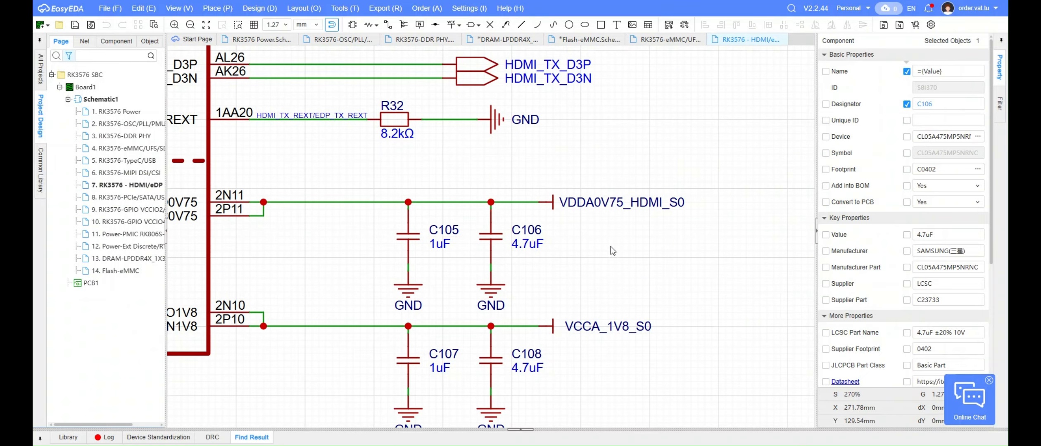
Copy the 4.7uF capacitor C106 with its GND symbol to the Flash-eMMC page twice, beside C253 and beside C255
{"action": "left_click_drag", "start_coordinate": [542, 294], "coordinate": [490, 248]}
{"action": "key", "text": "ctrl+c"}
{"action": "double_click", "coordinate": [116, 271]}
{"action": "right_click_drag", "start_coordinate": [436, 193], "coordinate": [457, 208]}
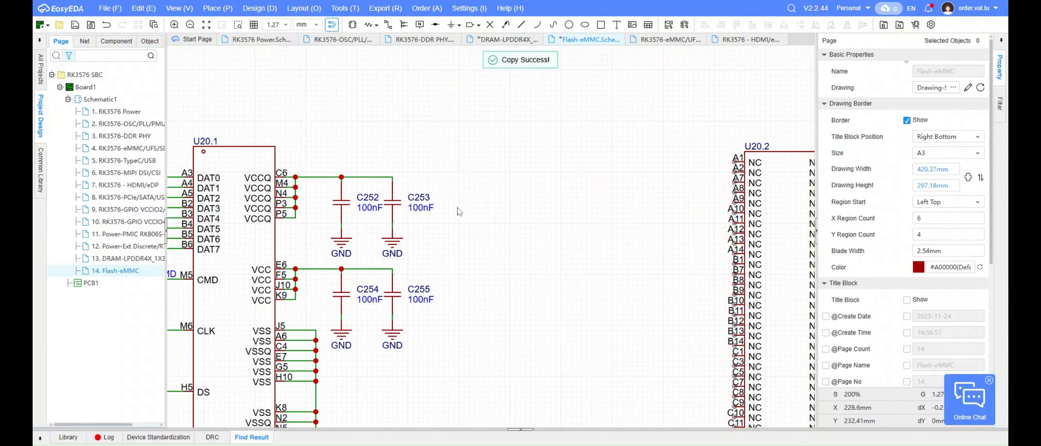
{"action": "key", "text": "ctrl+v"}
{"action": "scroll", "coordinate": [443, 219], "scroll_direction": "up", "scroll_amount": 3}
{"action": "left_click", "coordinate": [441, 275]}
{"action": "right_click_drag", "start_coordinate": [561, 280], "coordinate": [563, 226]}
{"action": "key", "text": "ctrl+v"}
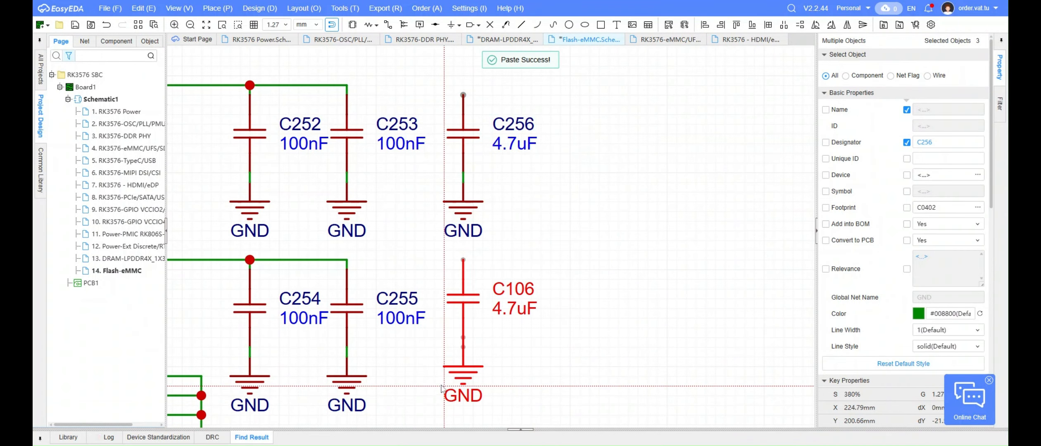
{"action": "left_click", "coordinate": [442, 396]}
Extend the VCCQ and VCC wires to the 4.7uF capacitors C256 and C257
{"action": "key", "text": "alt+w"}
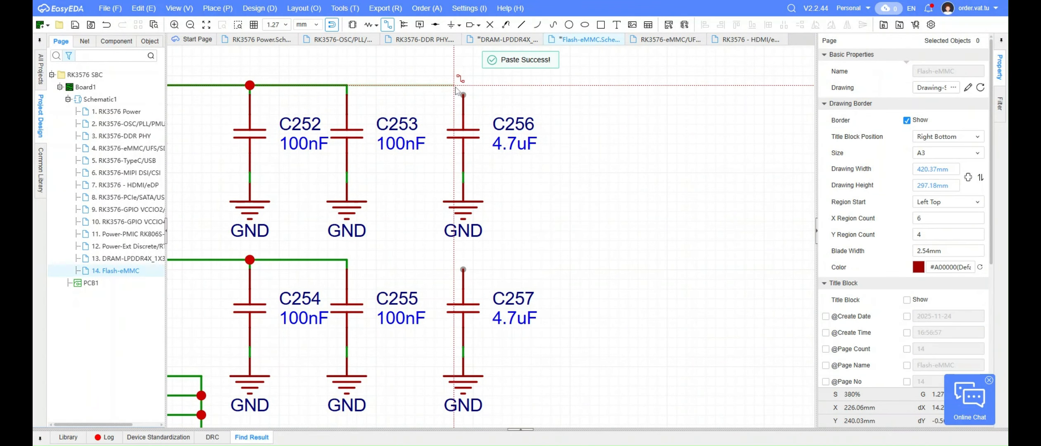
{"action": "left_click", "coordinate": [463, 92]}
{"action": "left_click", "coordinate": [347, 259]}
{"action": "key", "text": "Escape"}
{"action": "scroll", "coordinate": [612, 215], "scroll_direction": "down", "scroll_amount": 5}
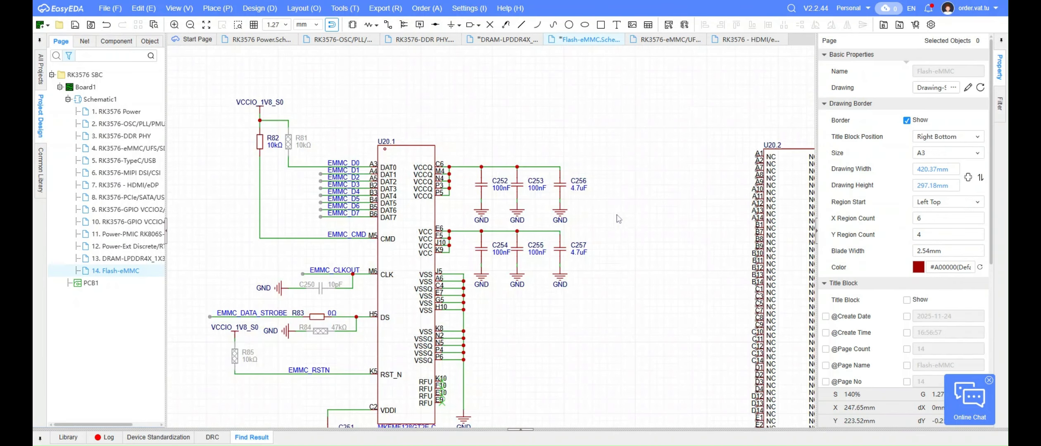
Copy the VCCIO_1V8_S0 power flag from above R82 onto the VCCQ wire above C256
{"action": "right_click_drag", "start_coordinate": [385, 139], "coordinate": [380, 199]}
{"action": "left_click", "coordinate": [259, 164]}
{"action": "key", "text": "ctrl+c"}
{"action": "scroll", "coordinate": [574, 226], "scroll_direction": "up", "scroll_amount": 5}
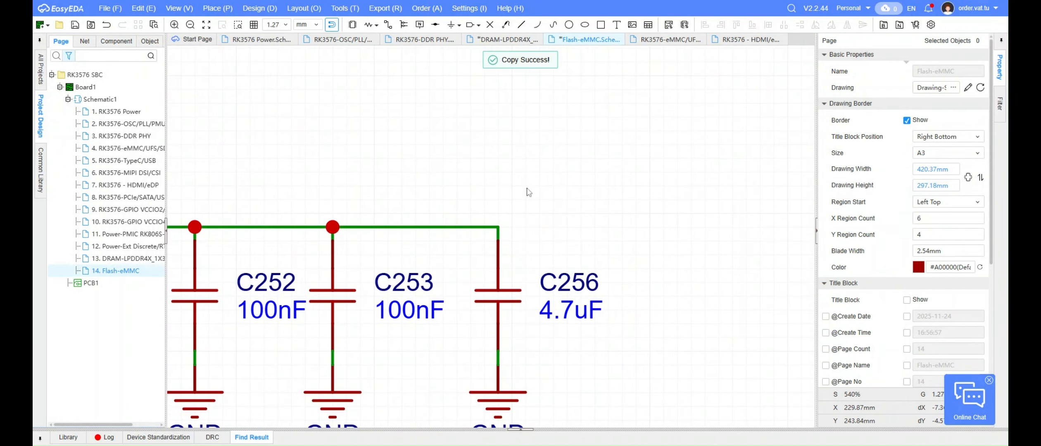
{"action": "key", "text": "ctrl+v"}
{"action": "left_click", "coordinate": [498, 213]}
{"action": "left_click", "coordinate": [346, 227]}
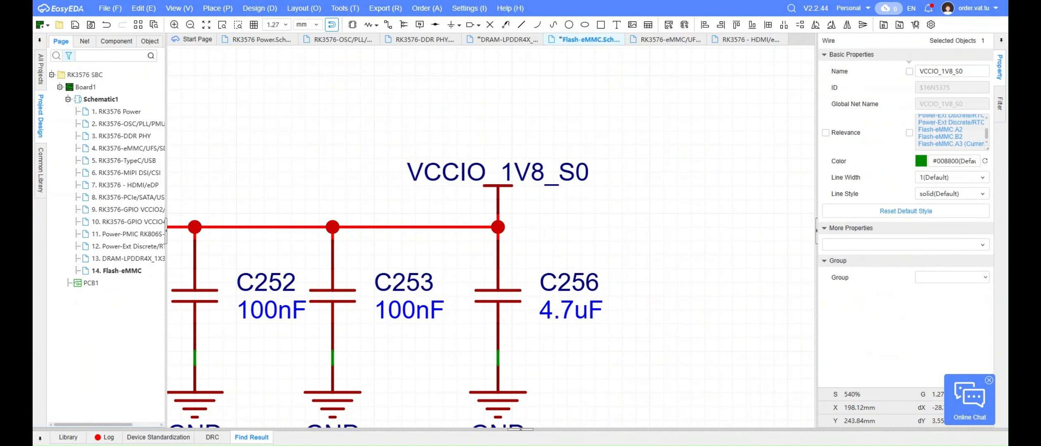
{"action": "left_click", "coordinate": [441, 178]}
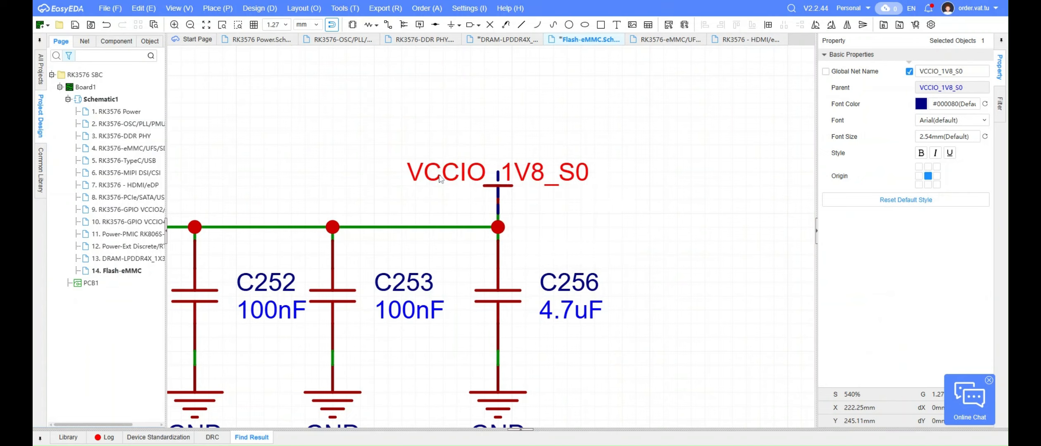
{"action": "left_click", "coordinate": [467, 120]}
Copy the VCCIO_1V8_S0 power flag above C256 and place it sideways beside C257, level with the VCC wire
{"action": "scroll", "coordinate": [468, 121], "scroll_direction": "down", "scroll_amount": 5}
{"action": "right_click_drag", "start_coordinate": [552, 183], "coordinate": [535, 164]}
{"action": "left_click", "coordinate": [463, 120]}
{"action": "key", "text": "ctrl+c"}
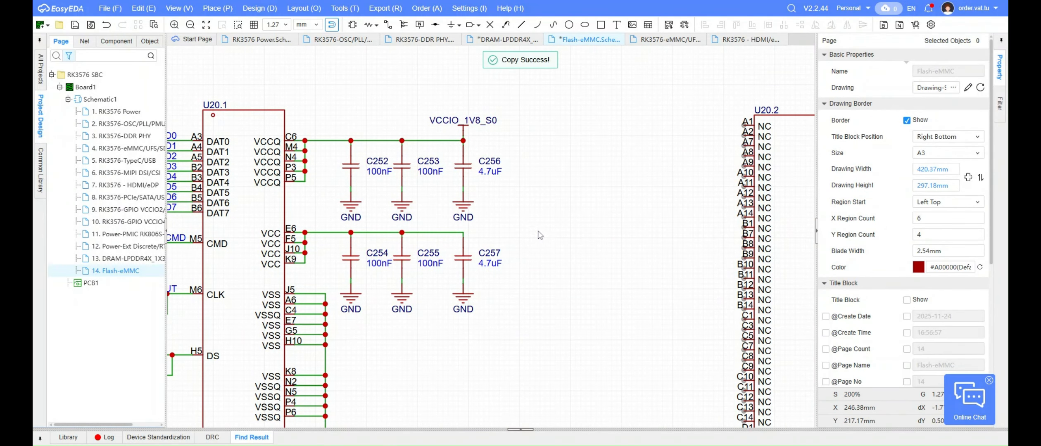
{"action": "key", "text": "ctrl+v"}
{"action": "key", "text": "space"}
{"action": "left_click_drag", "start_coordinate": [525, 220], "coordinate": [546, 223]}
{"action": "key", "text": "space"}
{"action": "left_click", "coordinate": [526, 218]}
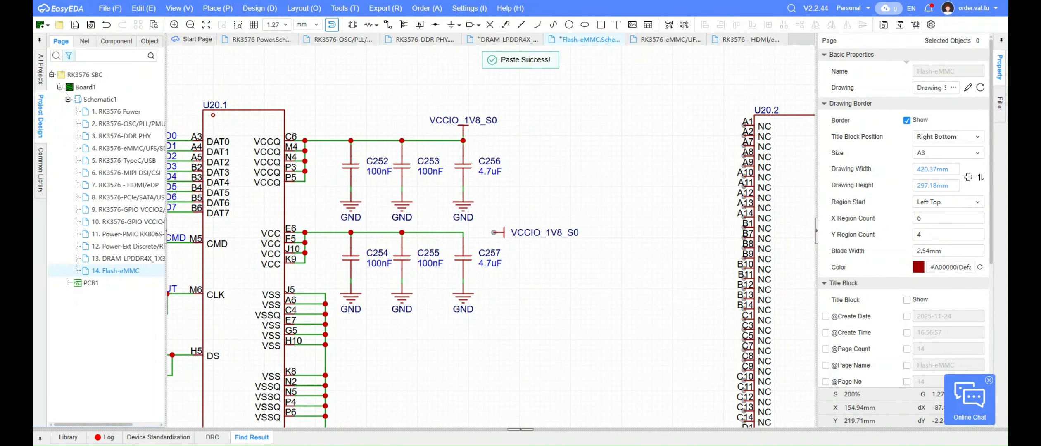
Rename the copied power flag beside C257 as VCC_3V3_S0
{"action": "double_click", "coordinate": [550, 232]}
{"action": "type", "text": "VCC_3V3_S0"}
{"action": "key", "text": "Return"}
{"action": "scroll", "coordinate": [550, 232], "scroll_direction": "up", "scroll_amount": 5}
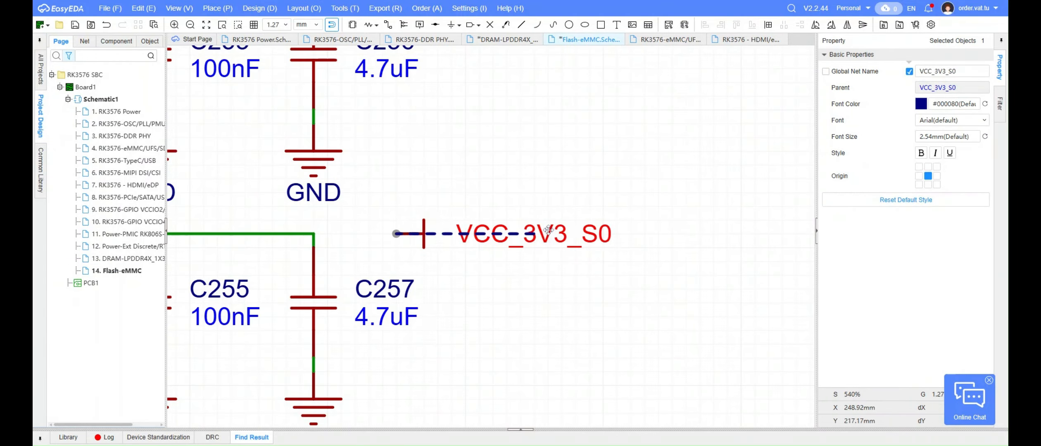
Wire the VCC_3V3_S0 flag to the VCC supply line at the top of C257
{"action": "left_click", "coordinate": [530, 190]}
{"action": "key", "text": "alt+w"}
{"action": "left_click", "coordinate": [397, 234]}
{"action": "left_click", "coordinate": [314, 234]}
{"action": "right_click", "coordinate": [413, 187]}
{"action": "scroll", "coordinate": [524, 174], "scroll_direction": "down", "scroll_amount": 3}
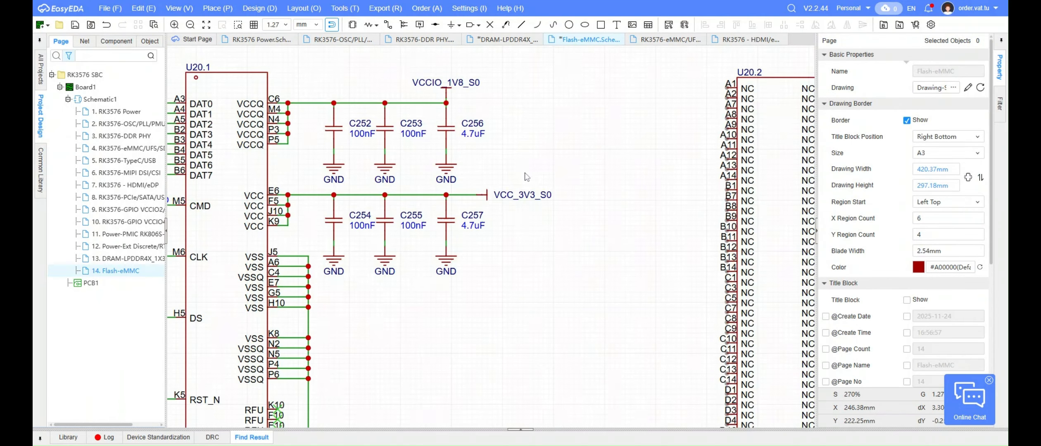
Turn the VCCIO_1V8_S0 flag sideways at the end of the VCCQ wire, aligned with the VCC_3V3_S0 flag, and save the schematic
{"action": "right_click_drag", "start_coordinate": [517, 166], "coordinate": [546, 204]}
{"action": "scroll", "coordinate": [547, 132], "scroll_direction": "up", "scroll_amount": 1}
{"action": "key", "text": "space"}
{"action": "left_click_drag", "start_coordinate": [503, 141], "coordinate": [504, 142]}
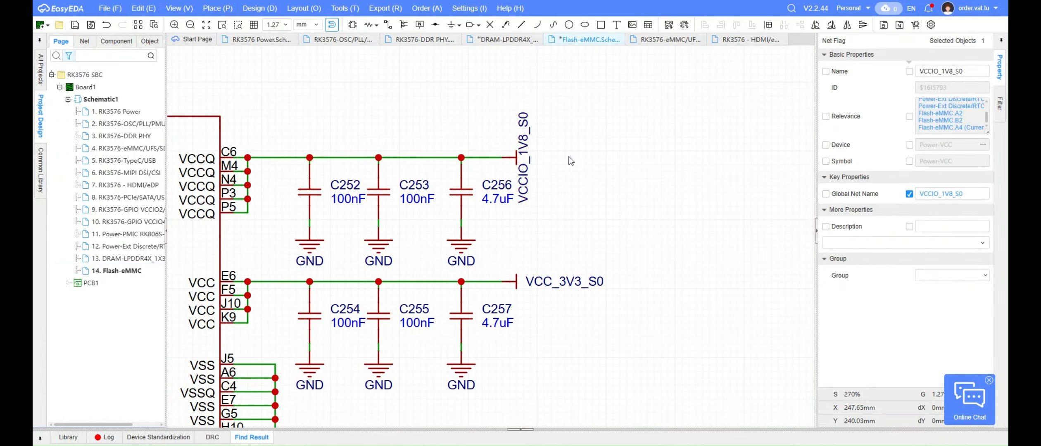
{"action": "left_click", "coordinate": [569, 160]}
{"action": "left_click_drag", "start_coordinate": [527, 166], "coordinate": [552, 162]}
{"action": "key", "text": "space"}
{"action": "scroll", "coordinate": [565, 212], "scroll_direction": "down", "scroll_amount": 7}
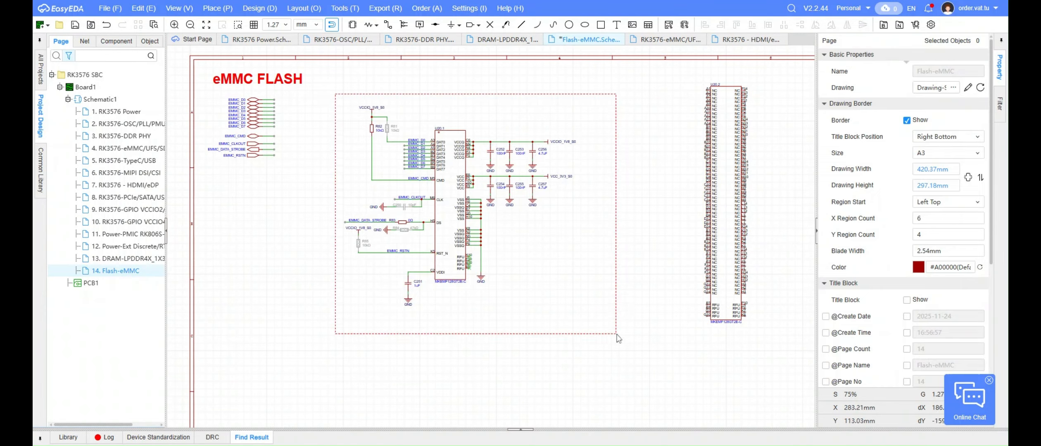
Move the U20.1 circuit and the U20.2 symbol further down the eMMC Flash page
{"action": "left_click_drag", "start_coordinate": [617, 335], "coordinate": [617, 335]}
{"action": "left_click_drag", "start_coordinate": [450, 218], "coordinate": [386, 304]}
{"action": "left_click", "coordinate": [453, 325]}
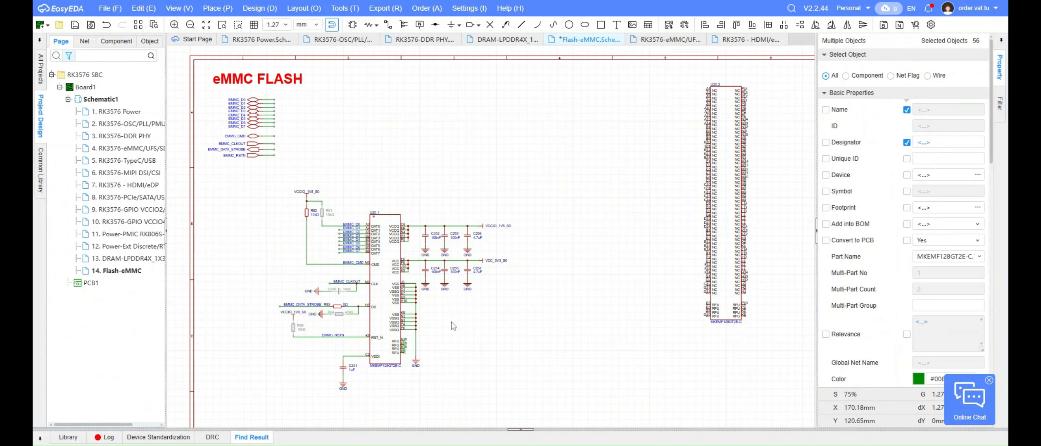
{"action": "right_click_drag", "start_coordinate": [454, 325], "coordinate": [393, 282]}
{"action": "left_click_drag", "start_coordinate": [677, 168], "coordinate": [618, 252]}
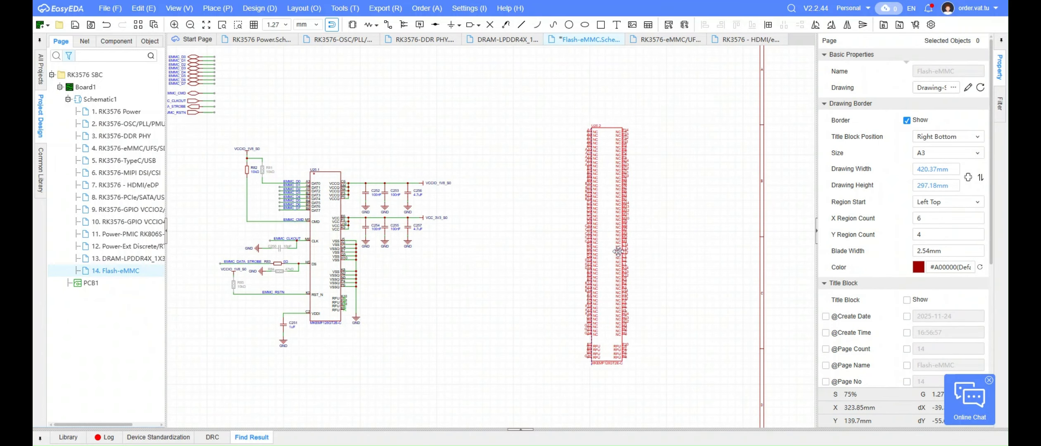
Place no-connect flags on U20.2 pins P14 through N13
{"action": "left_click", "coordinate": [490, 25]}
{"action": "scroll", "coordinate": [632, 146], "scroll_direction": "up", "scroll_amount": 10}
{"action": "left_click", "coordinate": [597, 93]}
{"action": "left_click", "coordinate": [598, 176]}
{"action": "left_click", "coordinate": [598, 203]}
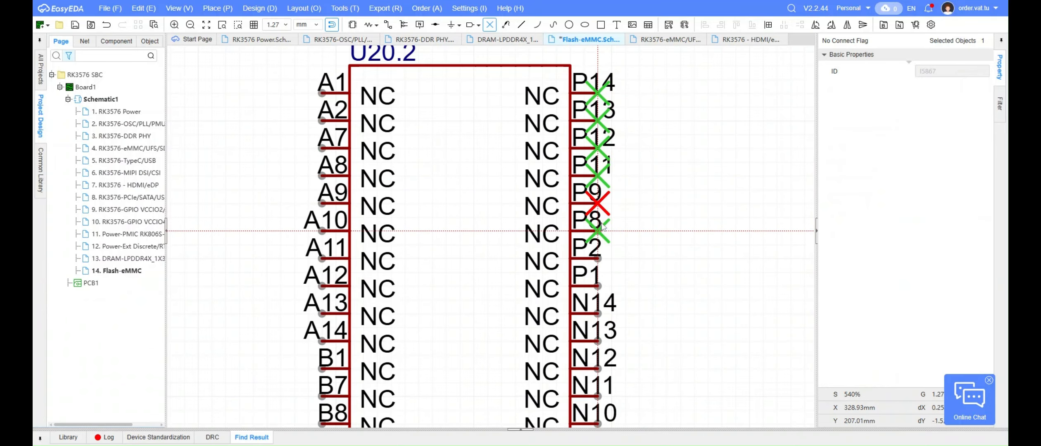
{"action": "left_click", "coordinate": [598, 286]}
{"action": "left_click", "coordinate": [598, 314]}
{"action": "left_click", "coordinate": [599, 342]}
Place no-connect flags on U20.2 pins N12 through N3
{"action": "right_click_drag", "start_coordinate": [639, 300], "coordinate": [595, 90]}
{"action": "left_click", "coordinate": [554, 158]}
{"action": "left_click", "coordinate": [554, 186]}
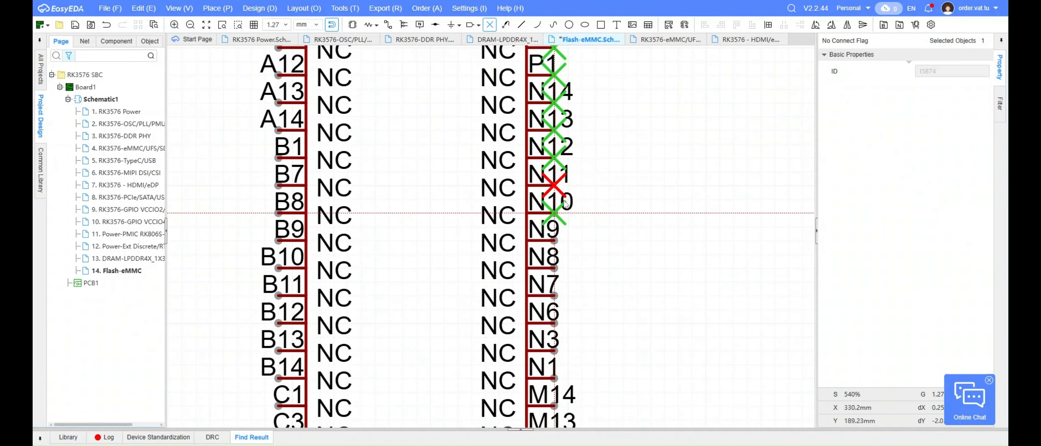
{"action": "left_click", "coordinate": [554, 213]}
{"action": "left_click", "coordinate": [554, 352]}
{"action": "scroll", "coordinate": [609, 330], "scroll_direction": "down", "scroll_amount": 3}
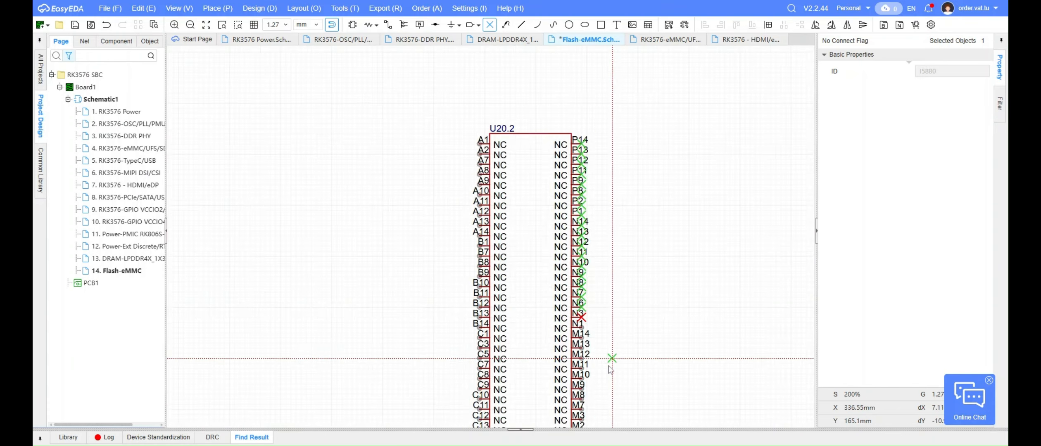
Place no-connect flags on U20.2 pins N1 and M14 through M11
{"action": "scroll", "coordinate": [609, 358], "scroll_direction": "up", "scroll_amount": 4}
{"action": "left_click", "coordinate": [490, 150]}
{"action": "left_click", "coordinate": [491, 200]}
{"action": "left_click", "coordinate": [490, 250]}
{"action": "left_click", "coordinate": [490, 300]}
{"action": "left_click", "coordinate": [490, 351]}
{"action": "scroll", "coordinate": [634, 239], "scroll_direction": "down", "scroll_amount": 1}
Place no-connect flags on U20.2 pins M10 through M1 and on L14
{"action": "right_click_drag", "start_coordinate": [637, 361], "coordinate": [544, 211]}
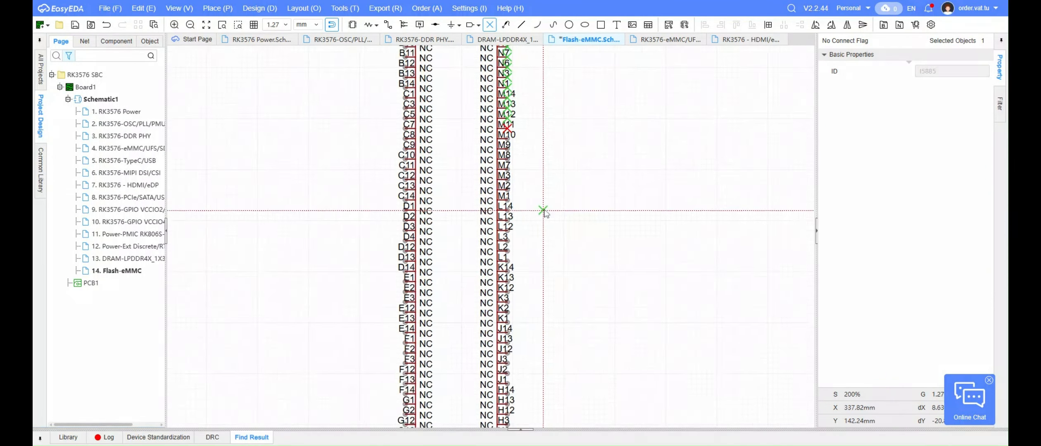
{"action": "scroll", "coordinate": [513, 128], "scroll_direction": "up", "scroll_amount": 3}
{"action": "left_click", "coordinate": [491, 149]}
{"action": "left_click", "coordinate": [491, 176]}
{"action": "left_click", "coordinate": [491, 204]}
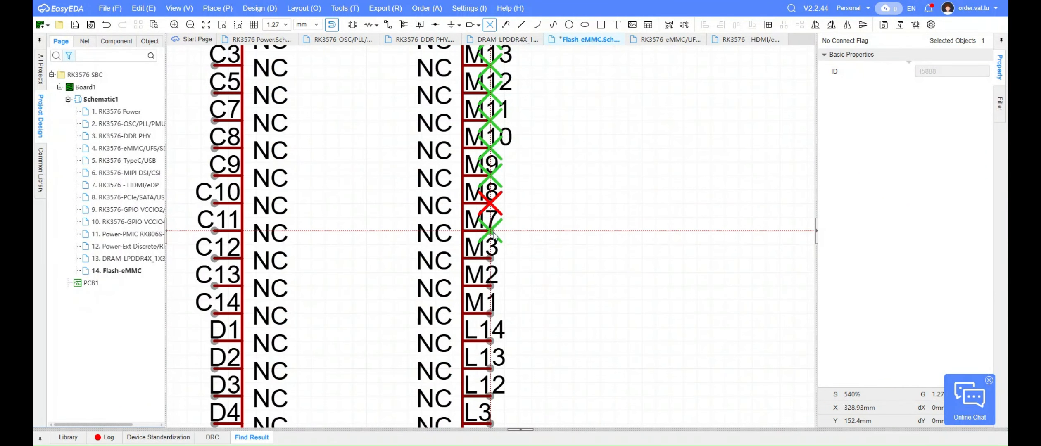
{"action": "left_click", "coordinate": [497, 345]}
Place no-connect flags on U20.2 pins L13 through L1 and K14 through K12
{"action": "scroll", "coordinate": [609, 344], "scroll_direction": "down", "scroll_amount": 4}
{"action": "right_click_drag", "start_coordinate": [608, 344], "coordinate": [599, 236]}
{"action": "scroll", "coordinate": [595, 252], "scroll_direction": "up", "scroll_amount": 2}
{"action": "left_click", "coordinate": [546, 216]}
{"action": "left_click", "coordinate": [546, 231]}
{"action": "scroll", "coordinate": [550, 250], "scroll_direction": "up", "scroll_amount": 3}
{"action": "left_click", "coordinate": [553, 236]}
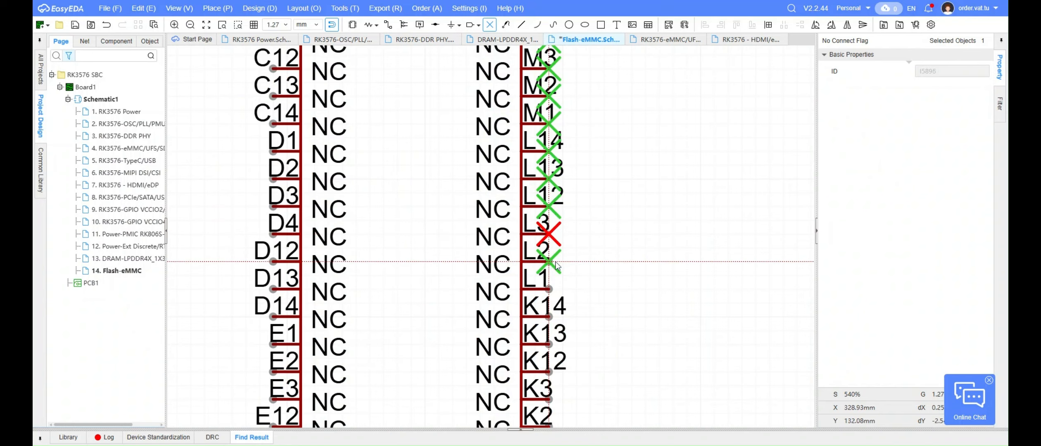
{"action": "left_click", "coordinate": [559, 306]}
{"action": "scroll", "coordinate": [560, 305], "scroll_direction": "down", "scroll_amount": 4}
{"action": "scroll", "coordinate": [549, 118], "scroll_direction": "up", "scroll_amount": 3}
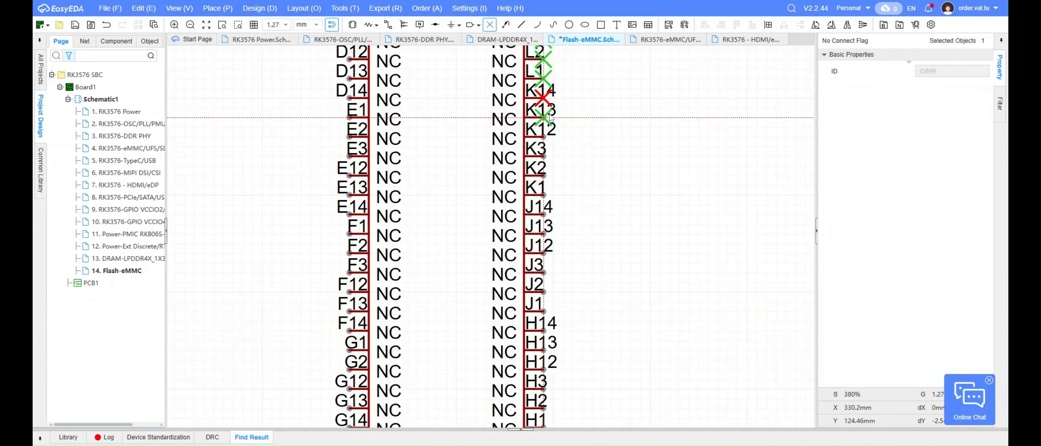
Place no-connect flags on U20.2 pins K3 through K1, J14 through J1 and H14
{"action": "left_click", "coordinate": [546, 156]}
{"action": "left_click", "coordinate": [548, 176]}
{"action": "left_click", "coordinate": [551, 194]}
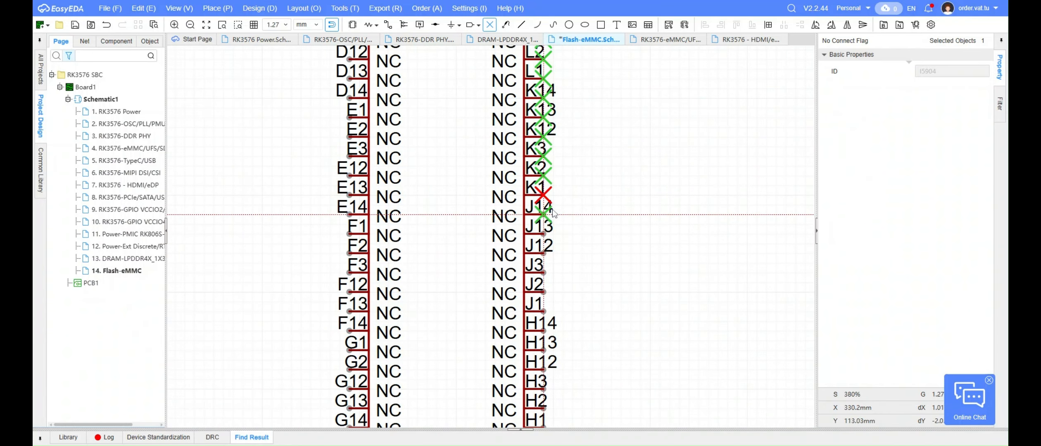
{"action": "left_click", "coordinate": [550, 328]}
{"action": "scroll", "coordinate": [551, 328], "scroll_direction": "down", "scroll_amount": 3}
Place no-connect flags on U20.2 pins H13 through H1 and on RFU pins P10, P7, K7 and K6
{"action": "left_click", "coordinate": [535, 224]}
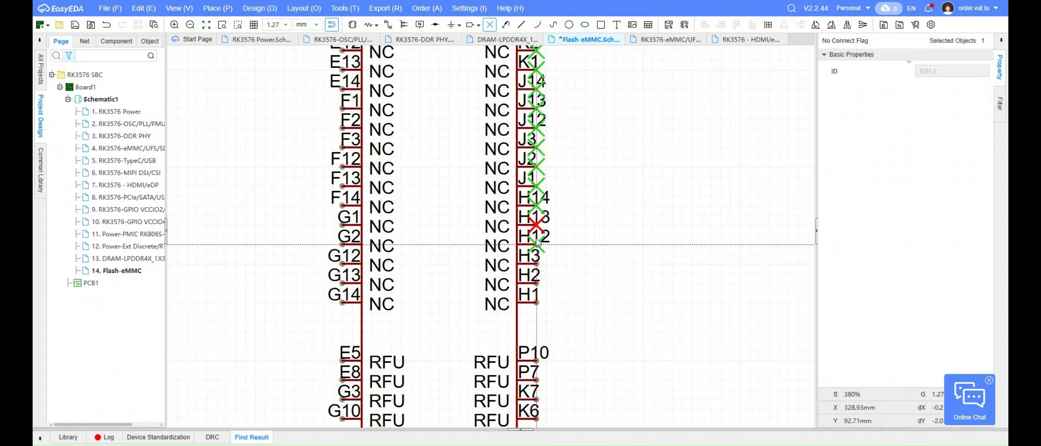
{"action": "left_click", "coordinate": [541, 279]}
{"action": "left_click", "coordinate": [542, 299]}
{"action": "scroll", "coordinate": [568, 289], "scroll_direction": "down", "scroll_amount": 3}
{"action": "scroll", "coordinate": [578, 315], "scroll_direction": "up", "scroll_amount": 4}
{"action": "left_click", "coordinate": [515, 251]}
{"action": "left_click", "coordinate": [513, 327]}
Place no-connect flags on U20.2 RFU pins G10, G3, E8 and E5 and on NC pins G14 up to G2
{"action": "right_click_drag", "start_coordinate": [513, 326], "coordinate": [696, 307]}
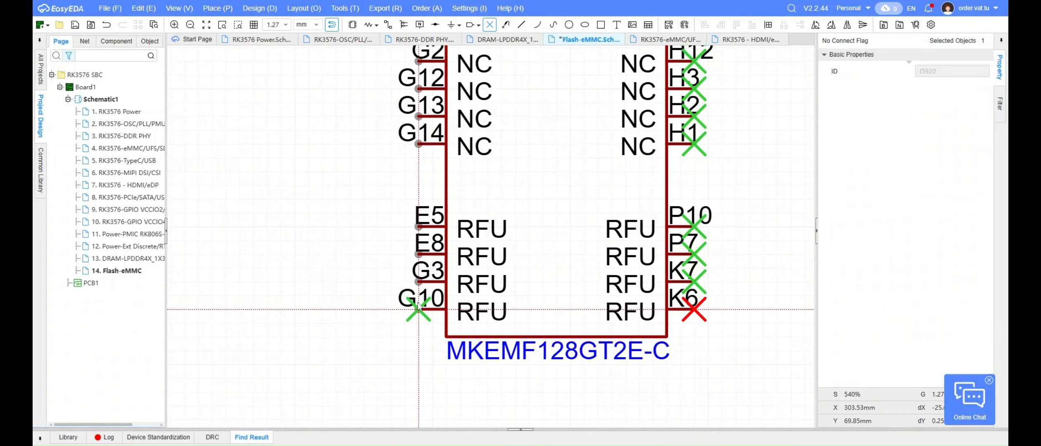
{"action": "left_click", "coordinate": [419, 61]}
{"action": "scroll", "coordinate": [518, 194], "scroll_direction": "down", "scroll_amount": 5}
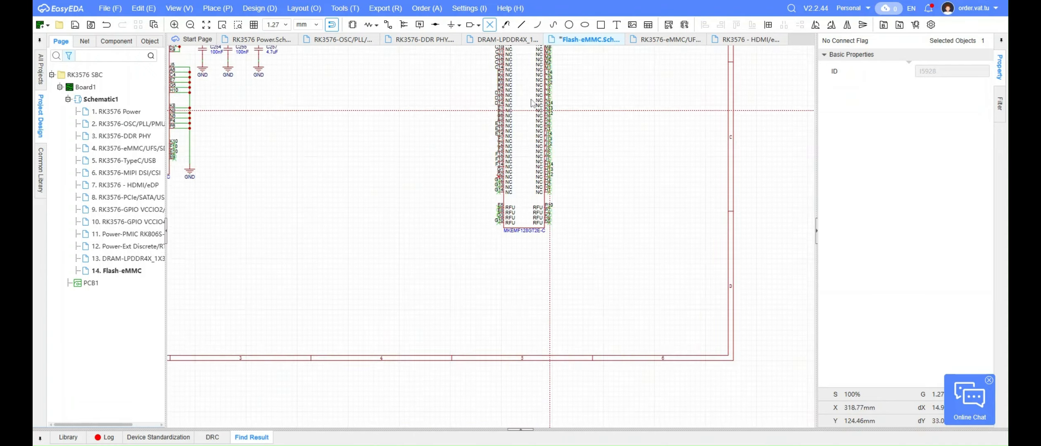
Place no-connect flags on U20.2 pins A1, A2, A7, A8 and A9
{"action": "right_click_drag", "start_coordinate": [547, 105], "coordinate": [566, 295]}
{"action": "scroll", "coordinate": [515, 116], "scroll_direction": "up", "scroll_amount": 7}
{"action": "left_click", "coordinate": [511, 126]}
{"action": "left_click", "coordinate": [511, 178]}
{"action": "left_click", "coordinate": [511, 229]}
{"action": "left_click", "coordinate": [511, 280]}
{"action": "left_click", "coordinate": [511, 331]}
{"action": "scroll", "coordinate": [450, 186], "scroll_direction": "down", "scroll_amount": 5}
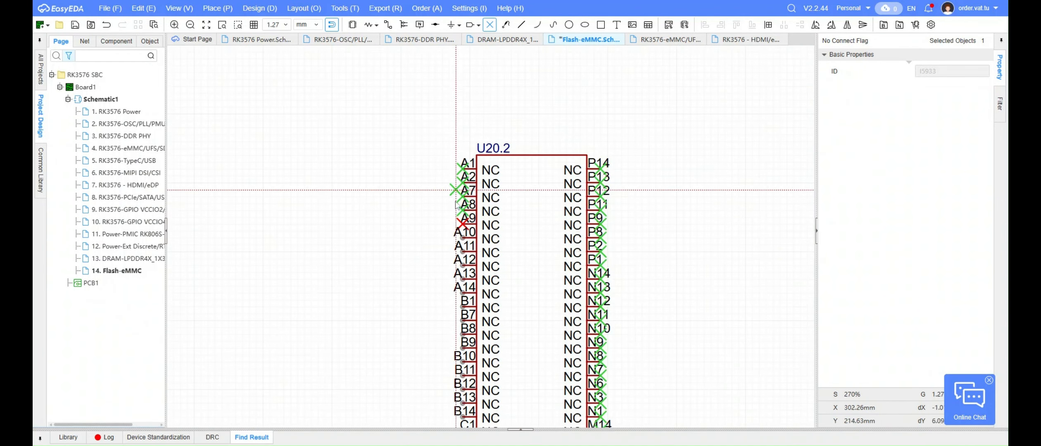
Place no-connect flags on U20.2 pins A10 through A14, B1 and B7
{"action": "right_click_drag", "start_coordinate": [471, 297], "coordinate": [441, 151]}
{"action": "scroll", "coordinate": [434, 95], "scroll_direction": "up", "scroll_amount": 4}
{"action": "left_click", "coordinate": [433, 75]}
{"action": "left_click", "coordinate": [433, 113]}
{"action": "left_click", "coordinate": [433, 151]}
{"action": "left_click", "coordinate": [433, 228]}
{"action": "left_click", "coordinate": [433, 266]}
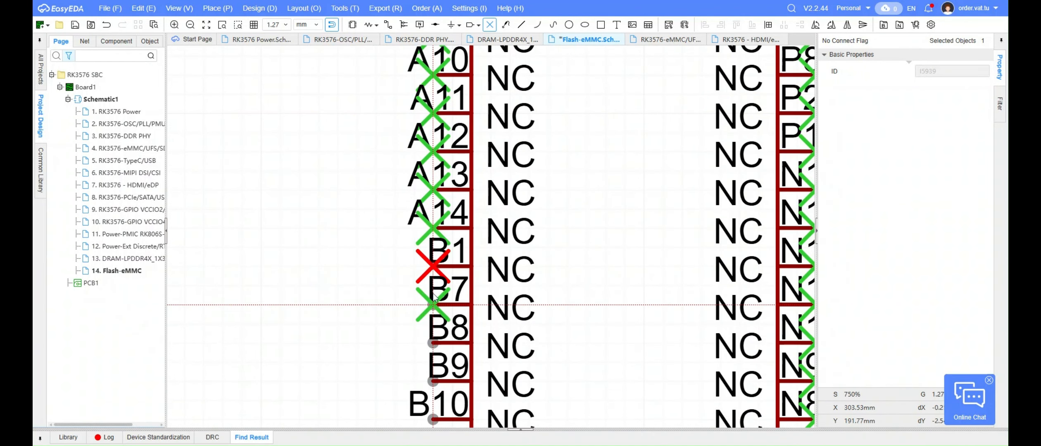
{"action": "left_click", "coordinate": [433, 304]}
Place no-connect flags on U20.2 pins B8 through B14
{"action": "right_click_drag", "start_coordinate": [338, 364], "coordinate": [400, 224]}
{"action": "left_click", "coordinate": [495, 204]}
{"action": "left_click", "coordinate": [496, 240]}
{"action": "left_click", "coordinate": [498, 240]}
{"action": "scroll", "coordinate": [396, 153], "scroll_direction": "down", "scroll_amount": 2}
{"action": "right_click_drag", "start_coordinate": [413, 264], "coordinate": [451, 139]}
{"action": "scroll", "coordinate": [451, 140], "scroll_direction": "up", "scroll_amount": 2}
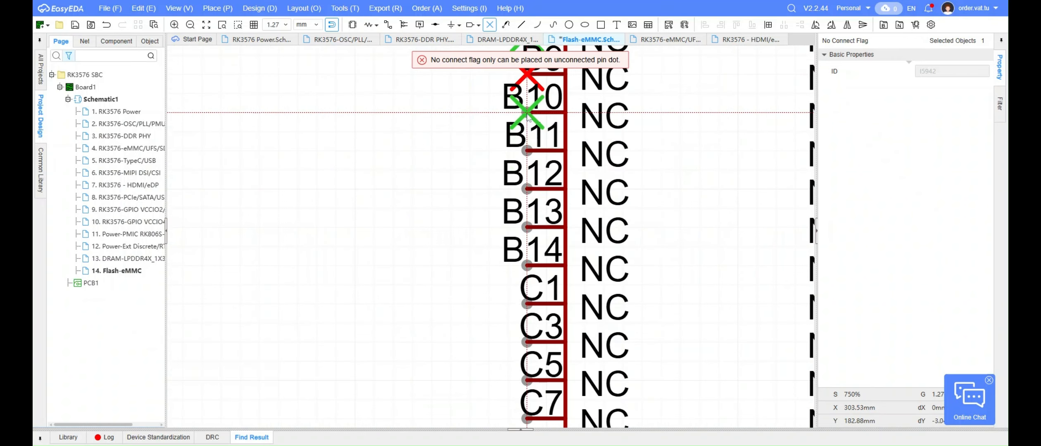
{"action": "left_click", "coordinate": [530, 111]}
{"action": "left_click", "coordinate": [531, 148]}
{"action": "left_click", "coordinate": [533, 184]}
{"action": "left_click", "coordinate": [527, 267]}
Place no-connect flags on U20.2 pins C1 through C11
{"action": "scroll", "coordinate": [442, 339], "scroll_direction": "down", "scroll_amount": 5}
{"action": "right_click_drag", "start_coordinate": [438, 347], "coordinate": [467, 181]}
{"action": "scroll", "coordinate": [475, 184], "scroll_direction": "up", "scroll_amount": 4}
{"action": "left_click", "coordinate": [517, 150]}
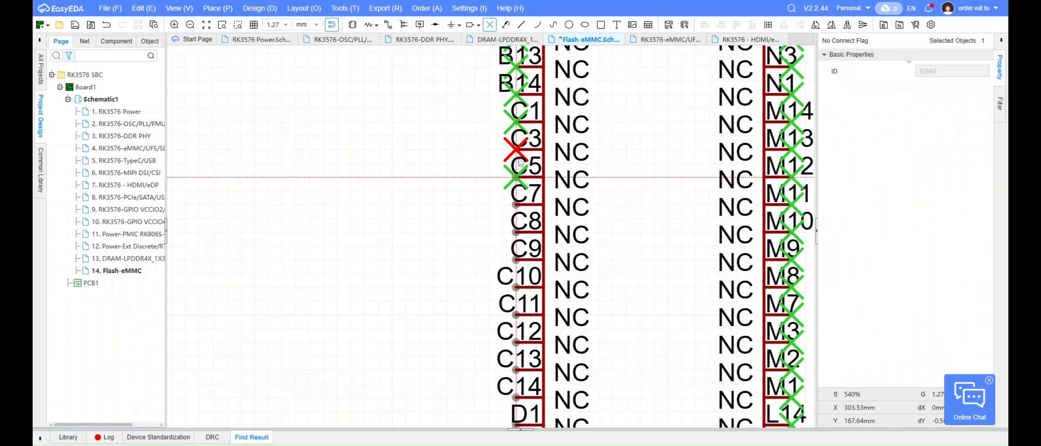
{"action": "left_click", "coordinate": [517, 177]}
{"action": "left_click", "coordinate": [518, 205]}
{"action": "scroll", "coordinate": [454, 306], "scroll_direction": "down", "scroll_amount": 2}
{"action": "right_click_drag", "start_coordinate": [453, 352], "coordinate": [480, 170]}
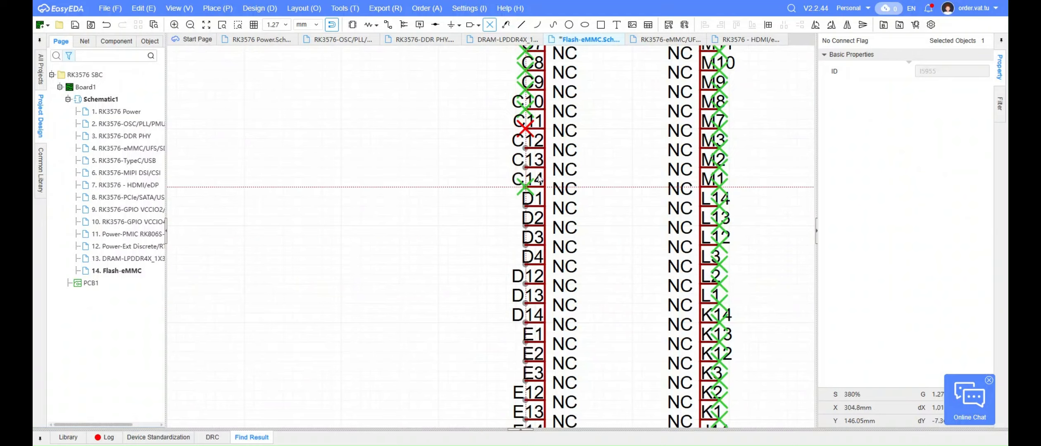
Place no-connect flags on U20.2 pins C12 through C14 and D1 through D13
{"action": "left_click", "coordinate": [526, 148]}
{"action": "left_click", "coordinate": [528, 168]}
{"action": "left_click", "coordinate": [529, 187]}
{"action": "left_click", "coordinate": [531, 206]}
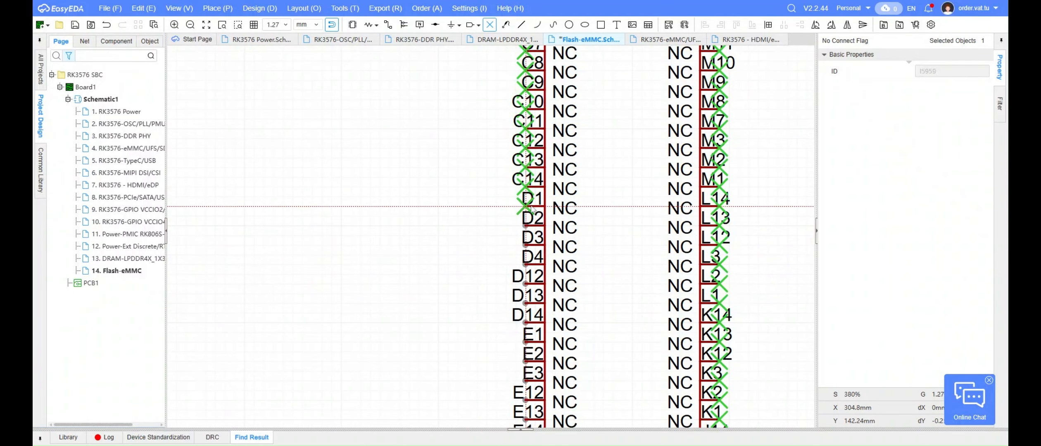
{"action": "left_click", "coordinate": [534, 303]}
Place no-connect flags on the remaining open U20.2 pins from D14 through G1
{"action": "right_click_drag", "start_coordinate": [533, 306], "coordinate": [476, 193]}
{"action": "left_click", "coordinate": [526, 207]}
{"action": "left_click", "coordinate": [523, 264]}
{"action": "left_click", "coordinate": [525, 285]}
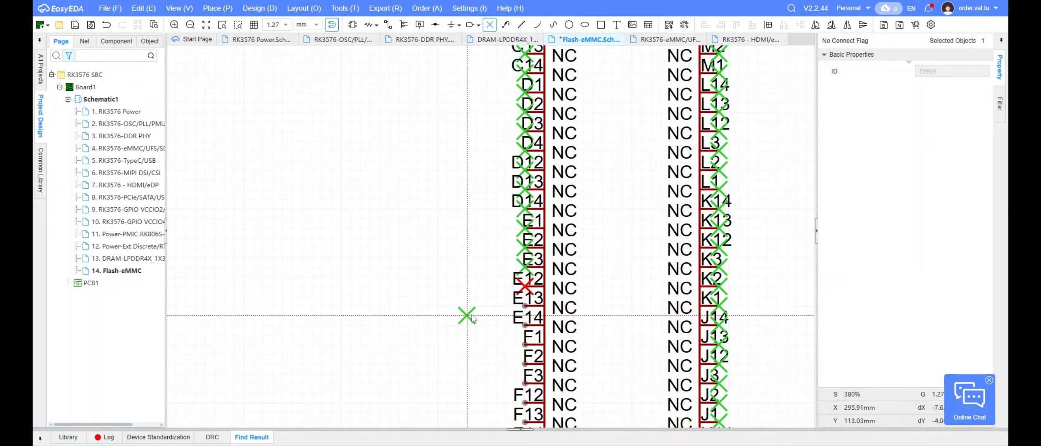
{"action": "scroll", "coordinate": [465, 313], "scroll_direction": "down", "scroll_amount": 3}
{"action": "scroll", "coordinate": [465, 235], "scroll_direction": "up", "scroll_amount": 3}
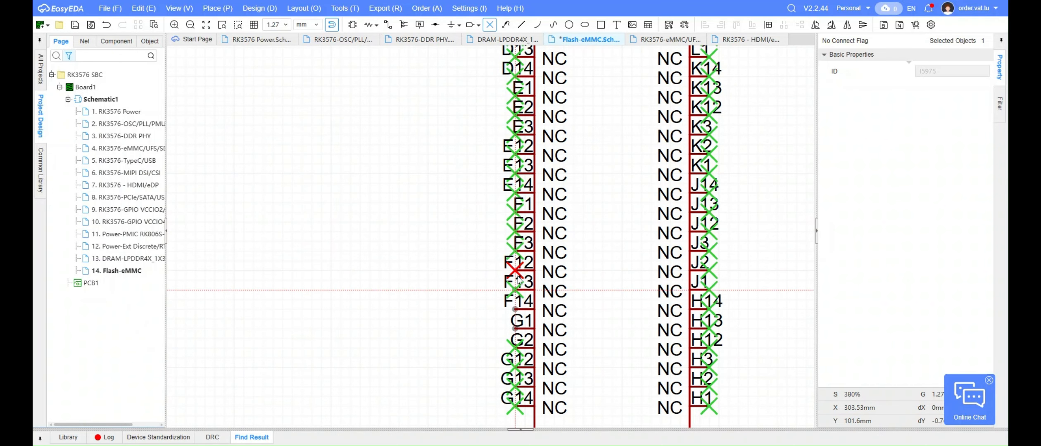
{"action": "key", "text": "Escape"}
{"action": "scroll", "coordinate": [392, 186], "scroll_direction": "down", "scroll_amount": 6}
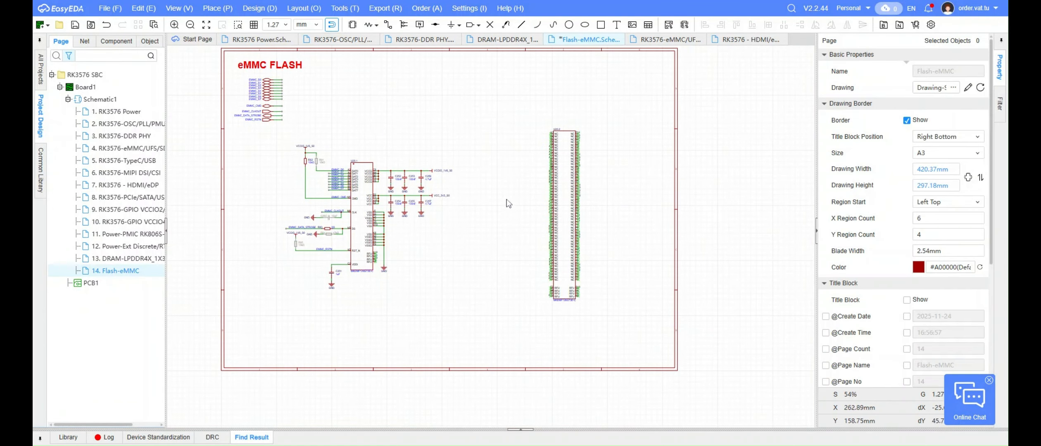
{"action": "scroll", "coordinate": [475, 165], "scroll_direction": "up", "scroll_amount": 1}
{"action": "right_click_drag", "start_coordinate": [441, 131], "coordinate": [487, 146]}
{"action": "right_click_drag", "start_coordinate": [569, 278], "coordinate": [569, 299]}
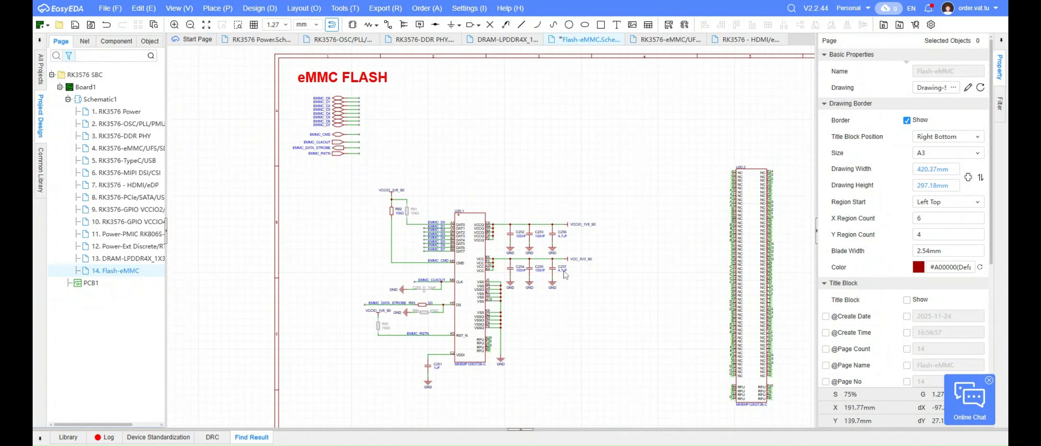